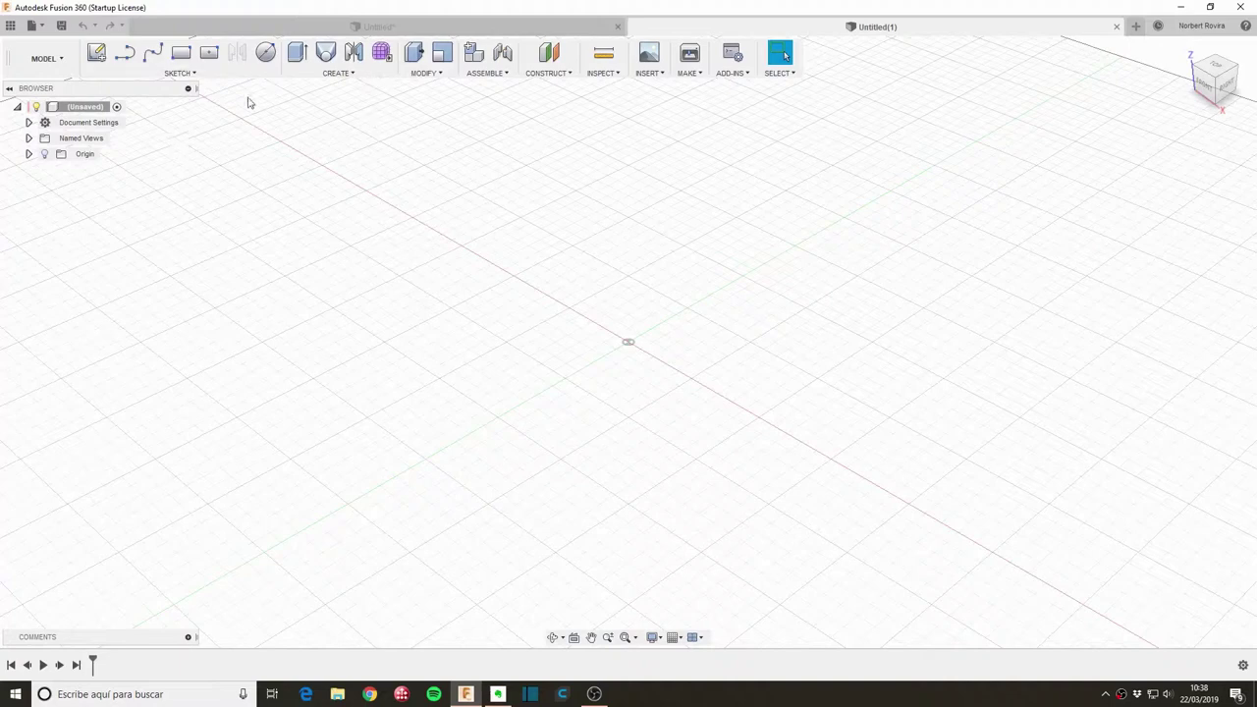
Start a new sketch on the XZ front origin plane.
click(96, 56)
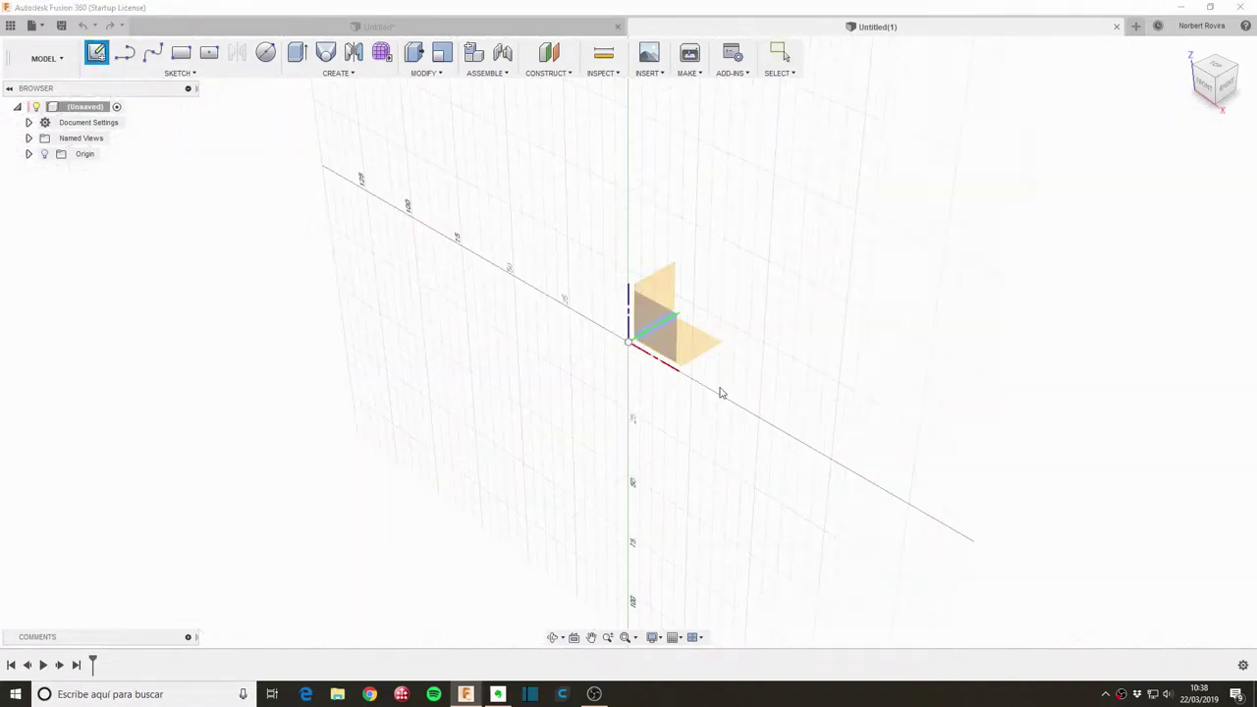
click(675, 356)
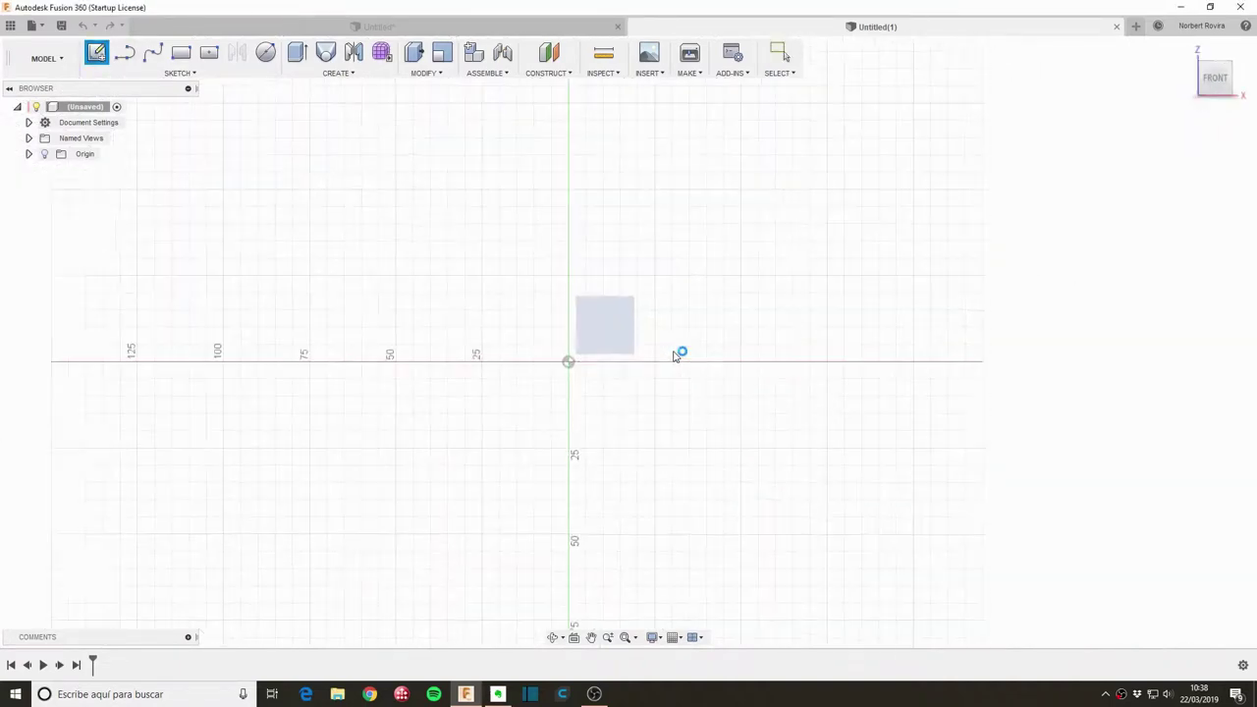
middle_drag(630, 303, 600, 389)
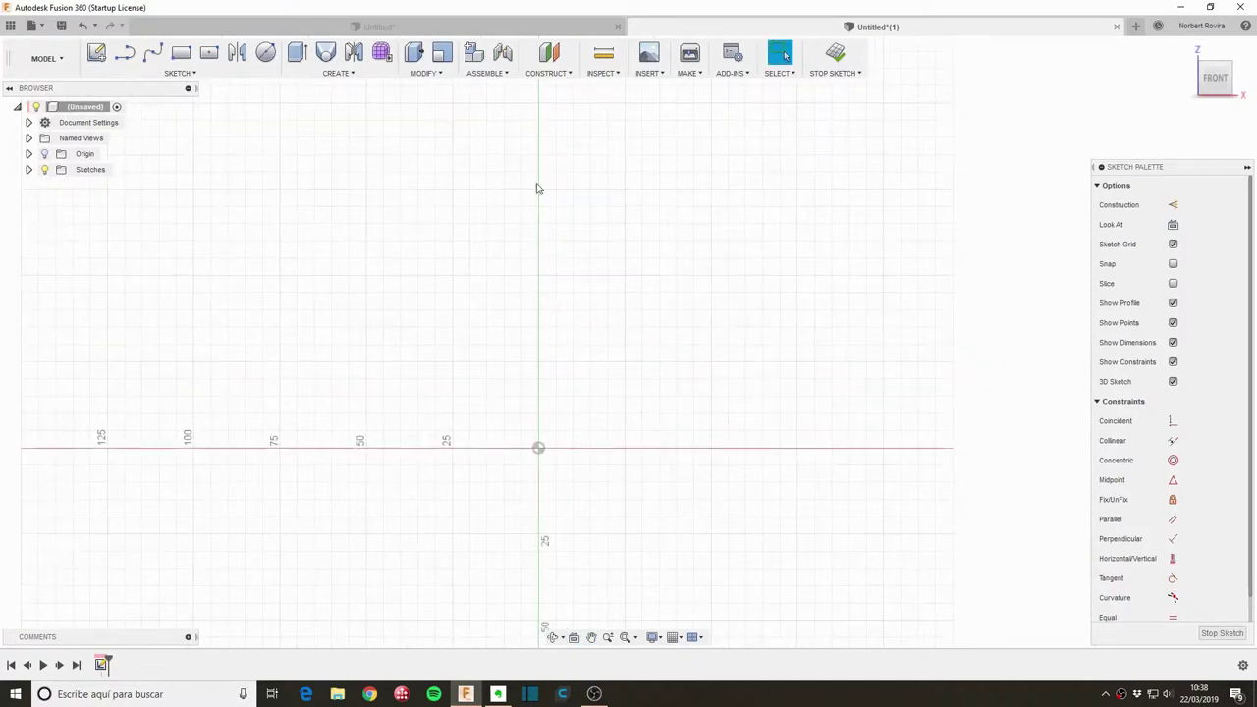
click(443, 76)
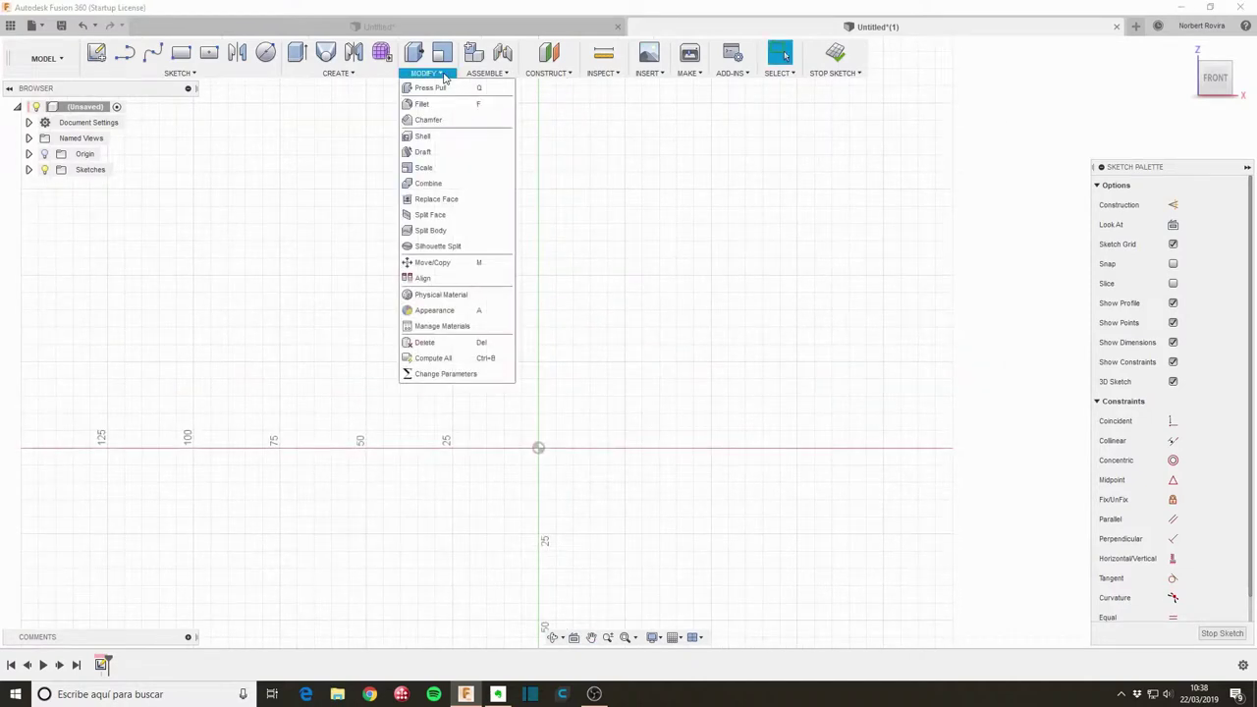
Open Change Parameters and add a unitless user parameter numdrawers = 2.
click(446, 374)
click(462, 219)
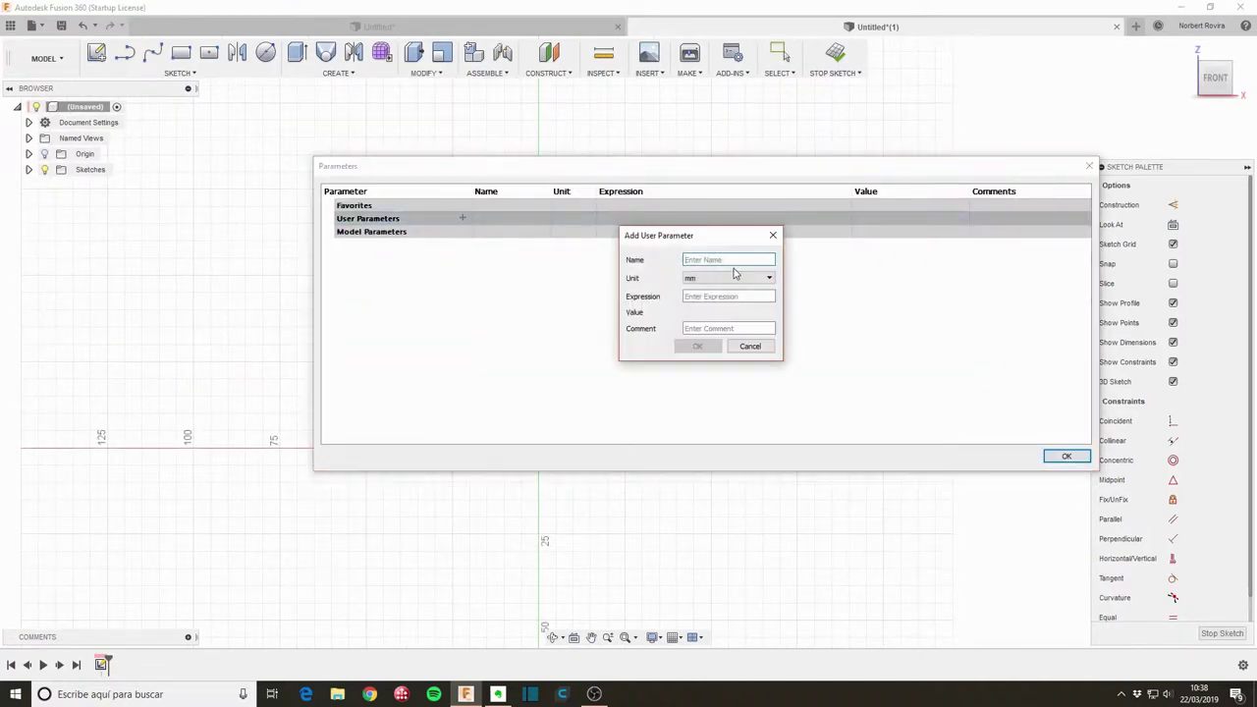
text(numdrawers)
key(Tab)
key(Tab)
click(730, 272)
click(738, 286)
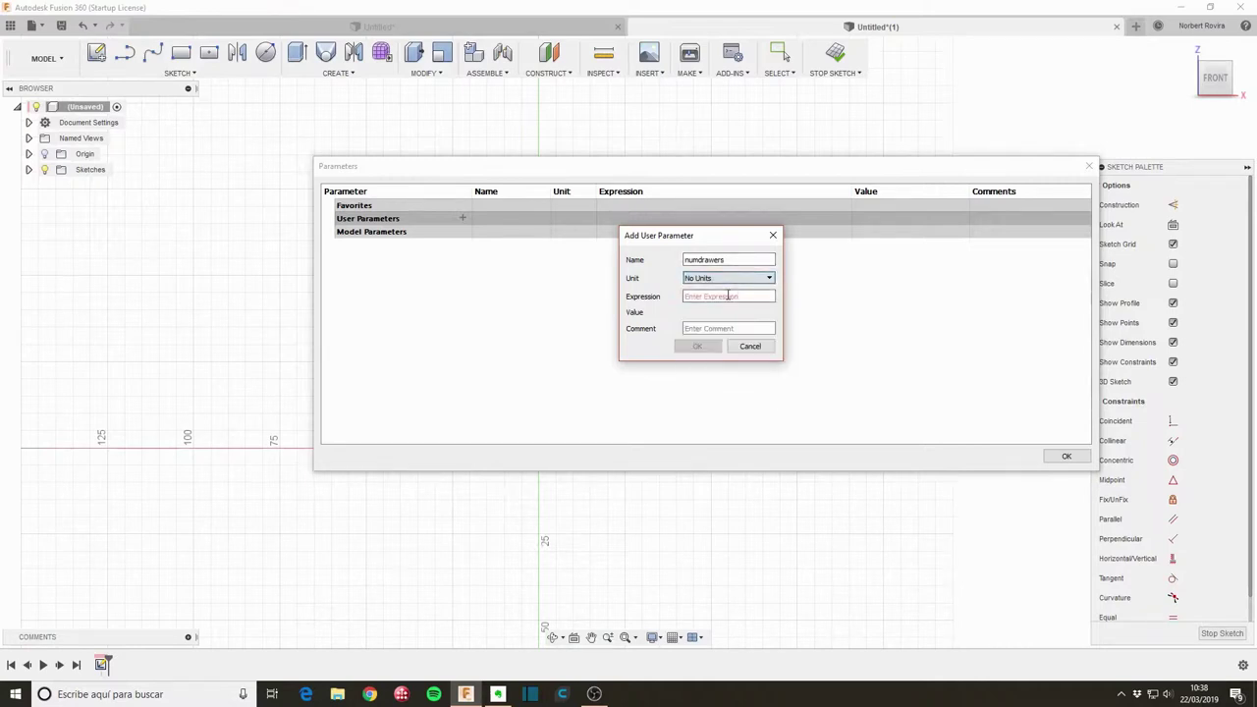
click(729, 295)
text(2)
click(695, 344)
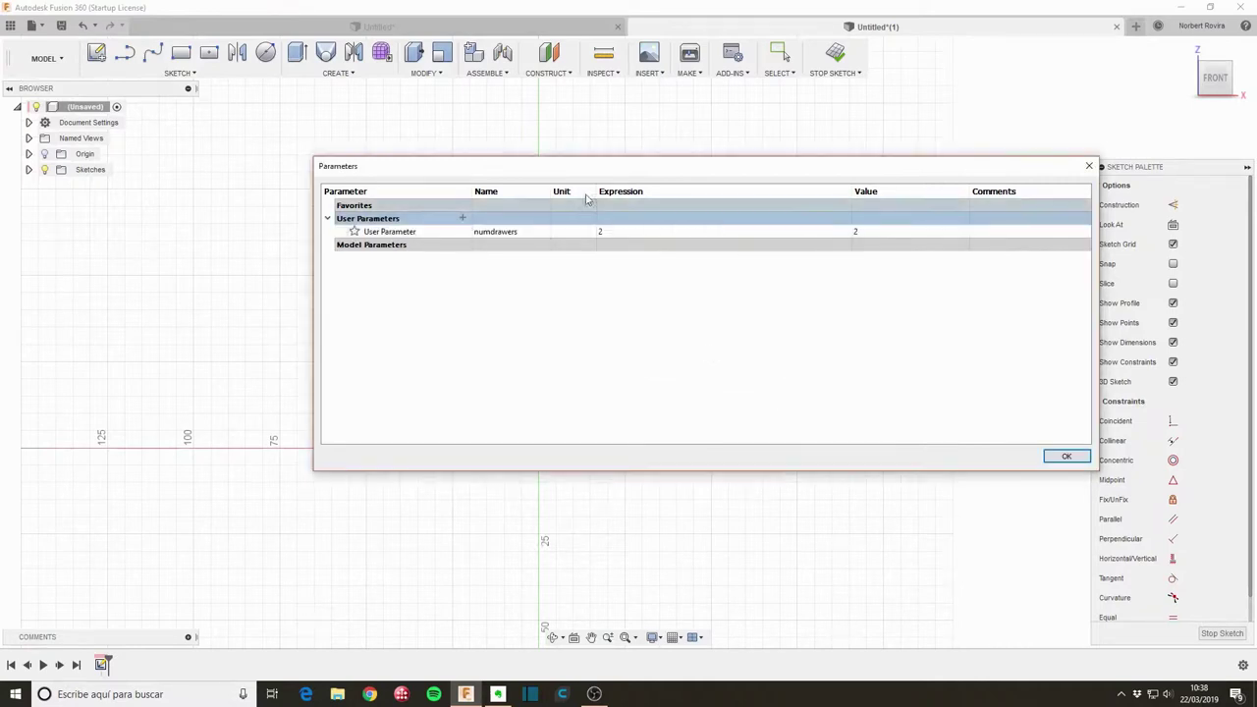
Add a user parameter thickness = 10 mm.
click(464, 219)
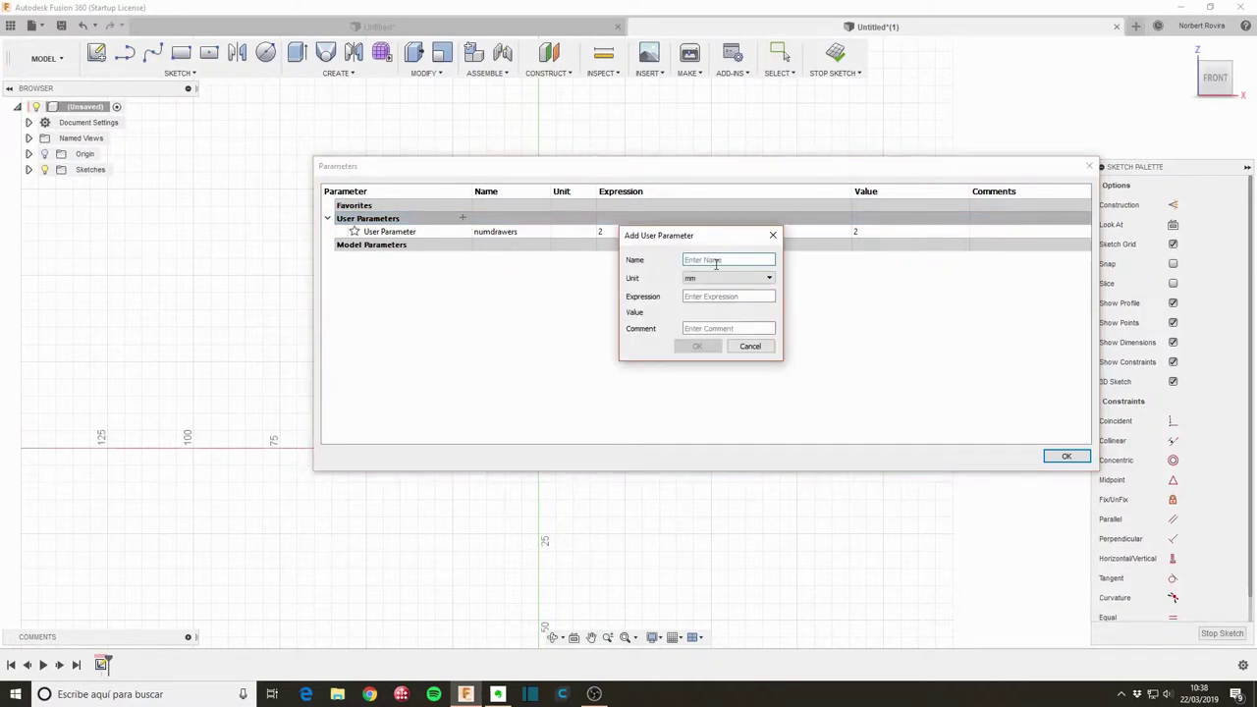
text(thickness)
key(Tab)
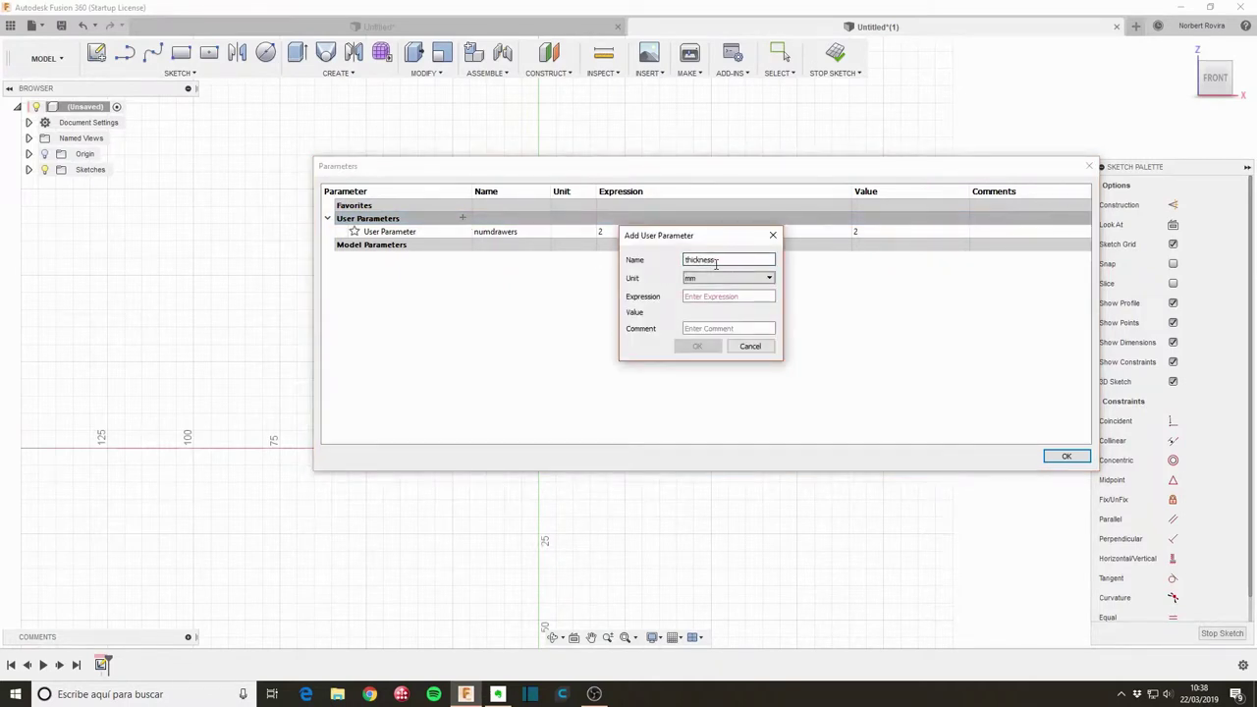
key(Tab)
text(1)
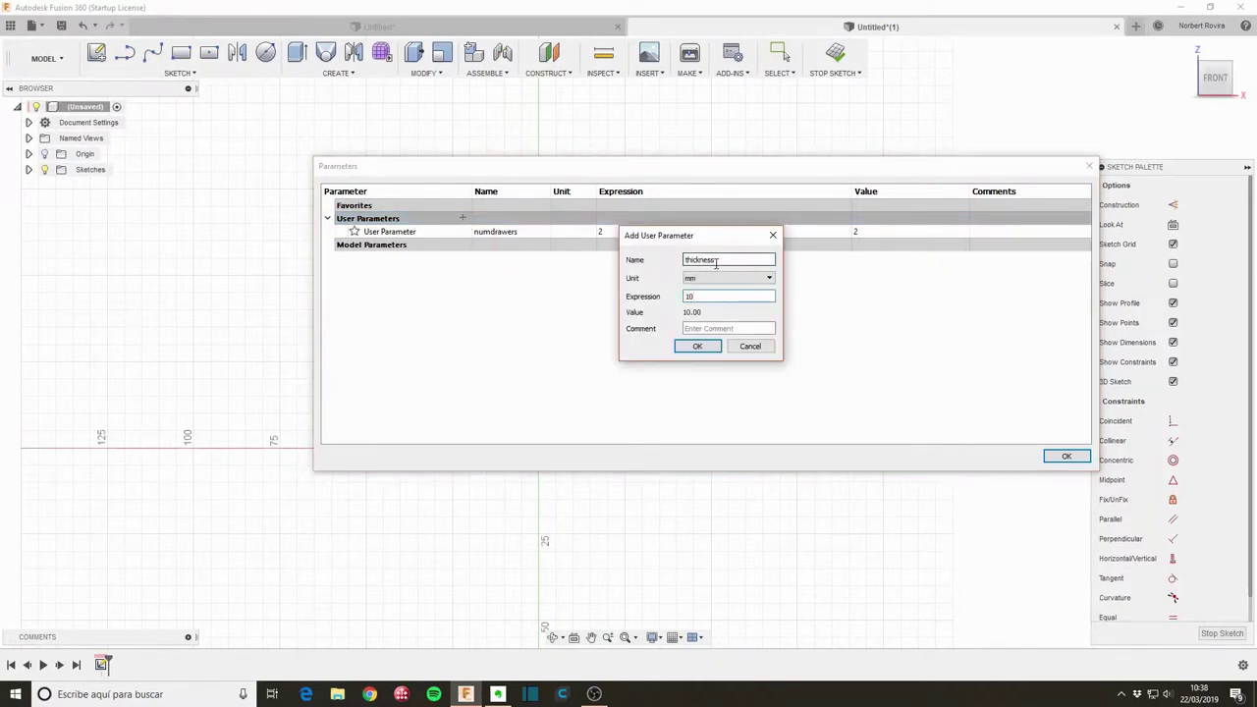
key(Return)
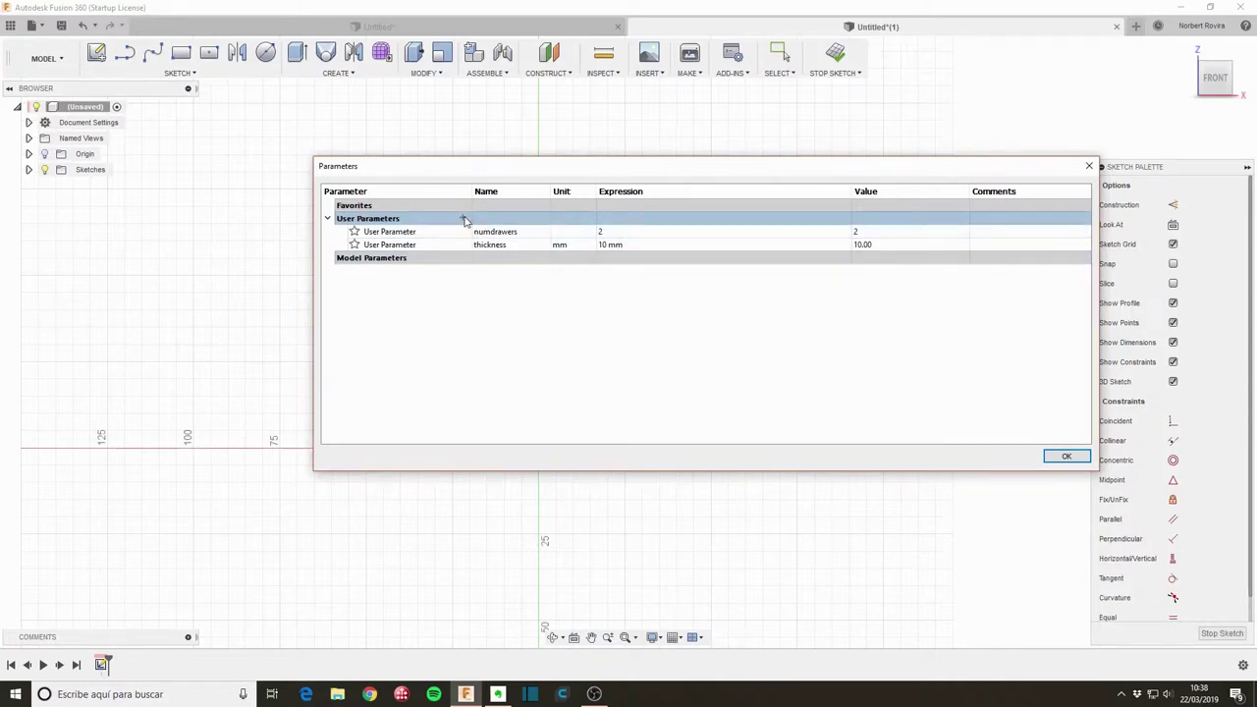
Add a user parameter space with the expression thickness*2.
click(463, 218)
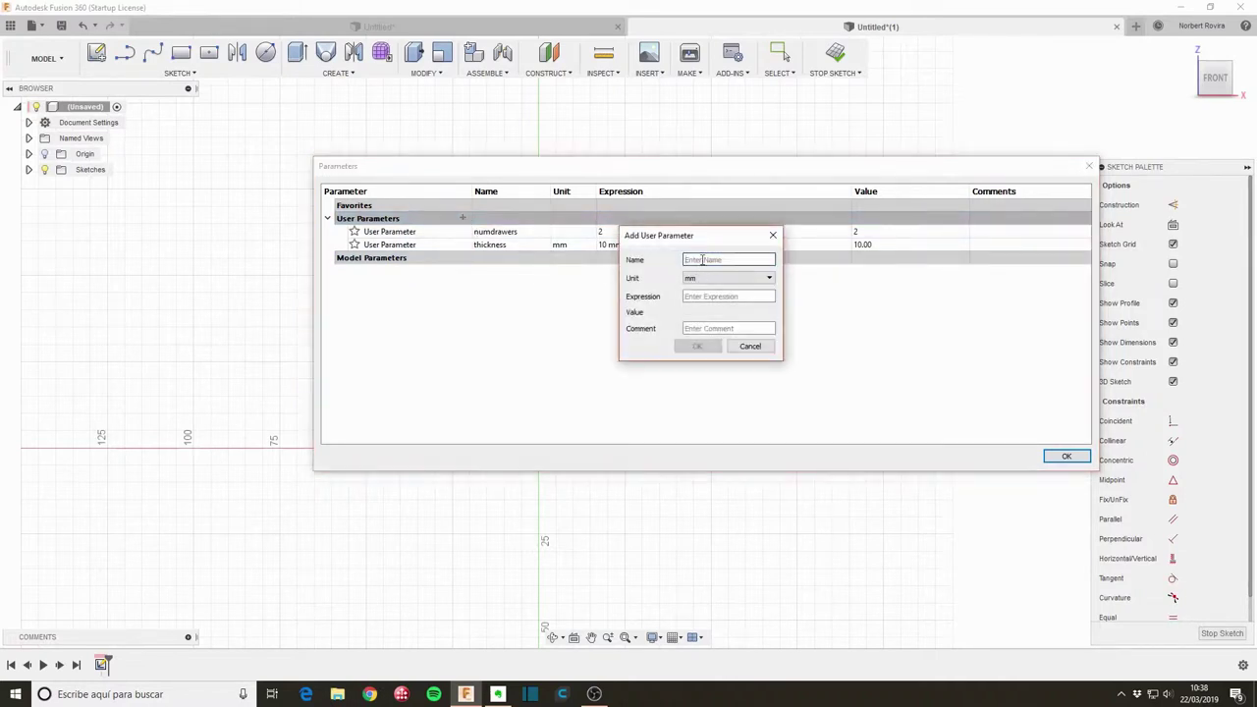
text(pad)
key(BackSpace)
key(BackSpace)
text(e)
key(Tab)
key(Tab)
text(thick)
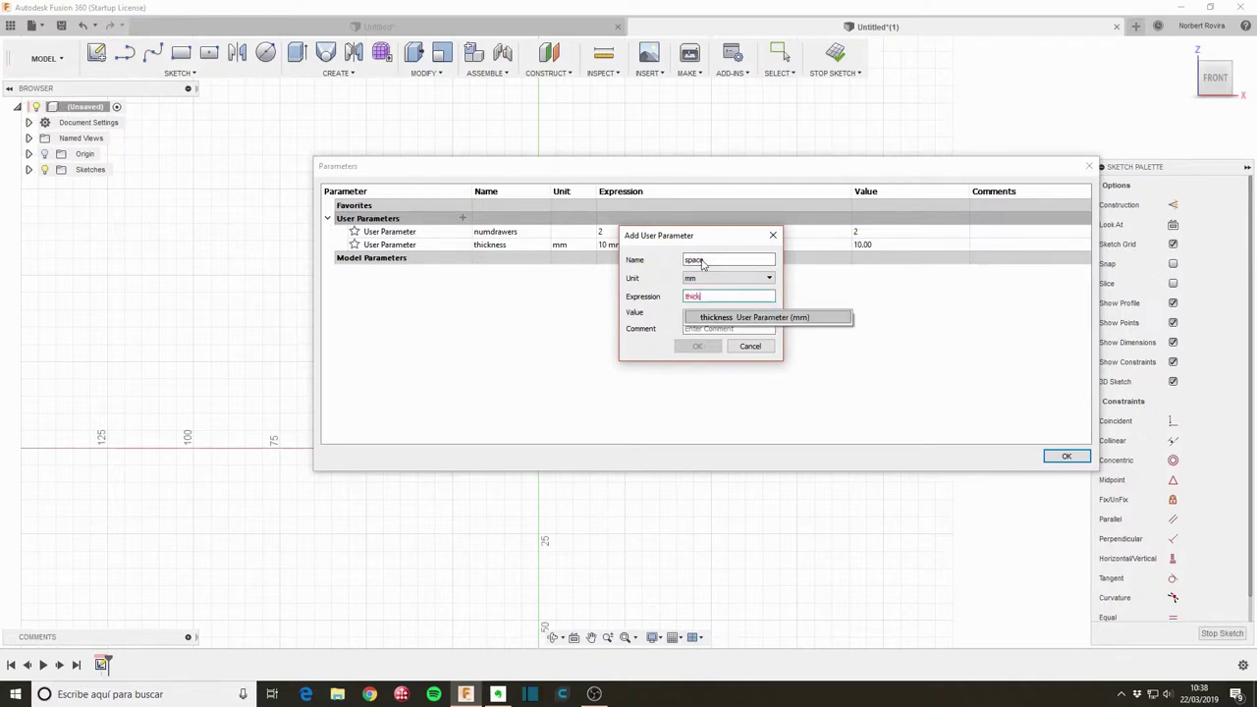
key(Return)
text(*)
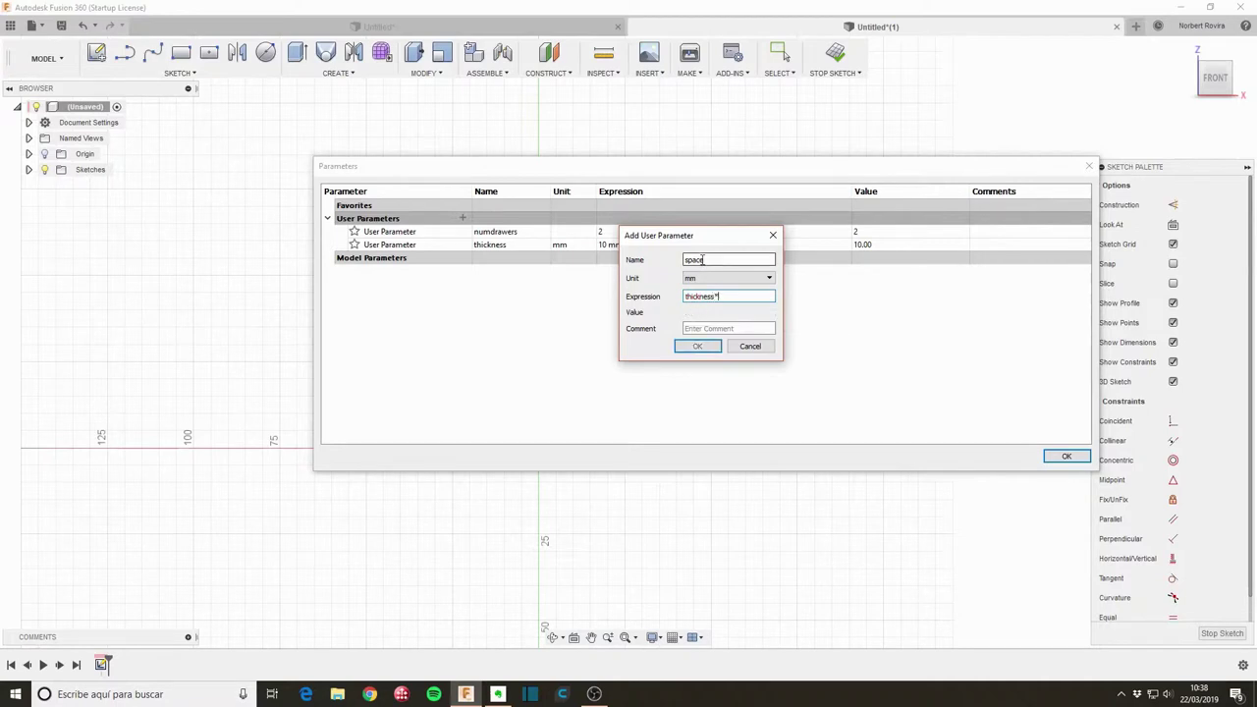
text(2)
key(Return)
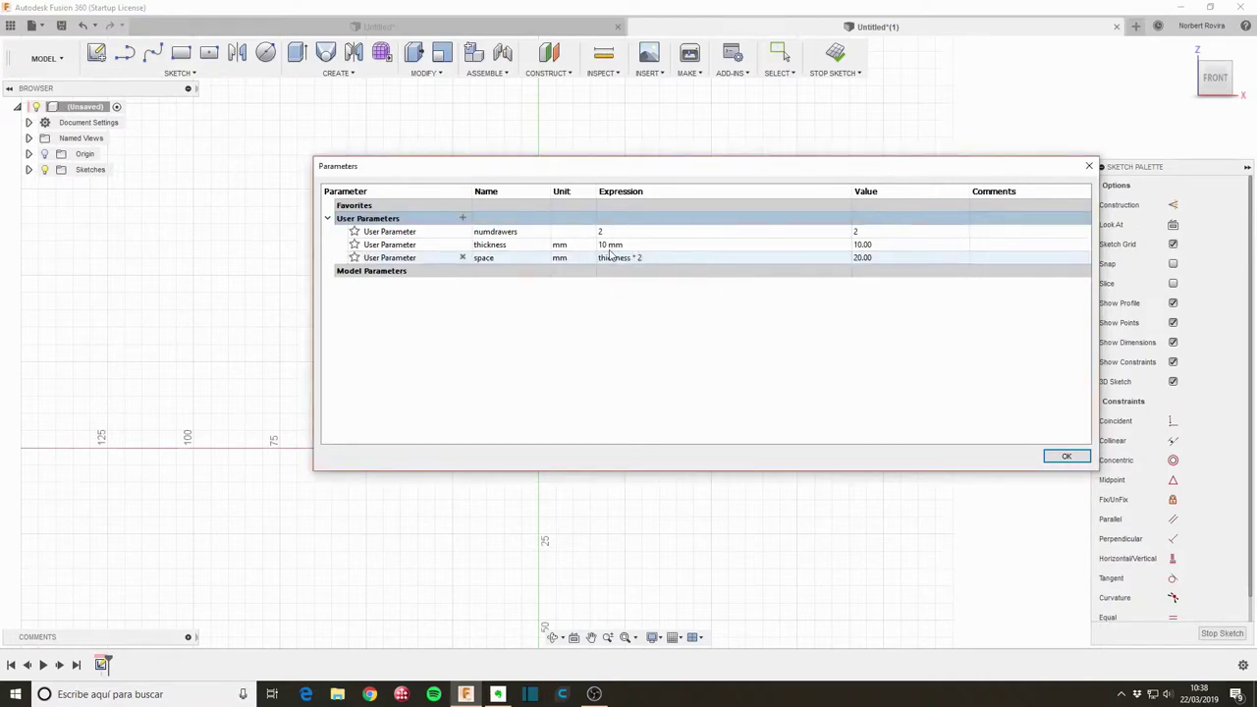
Add a user parameter drheight = 100 mm.
click(461, 217)
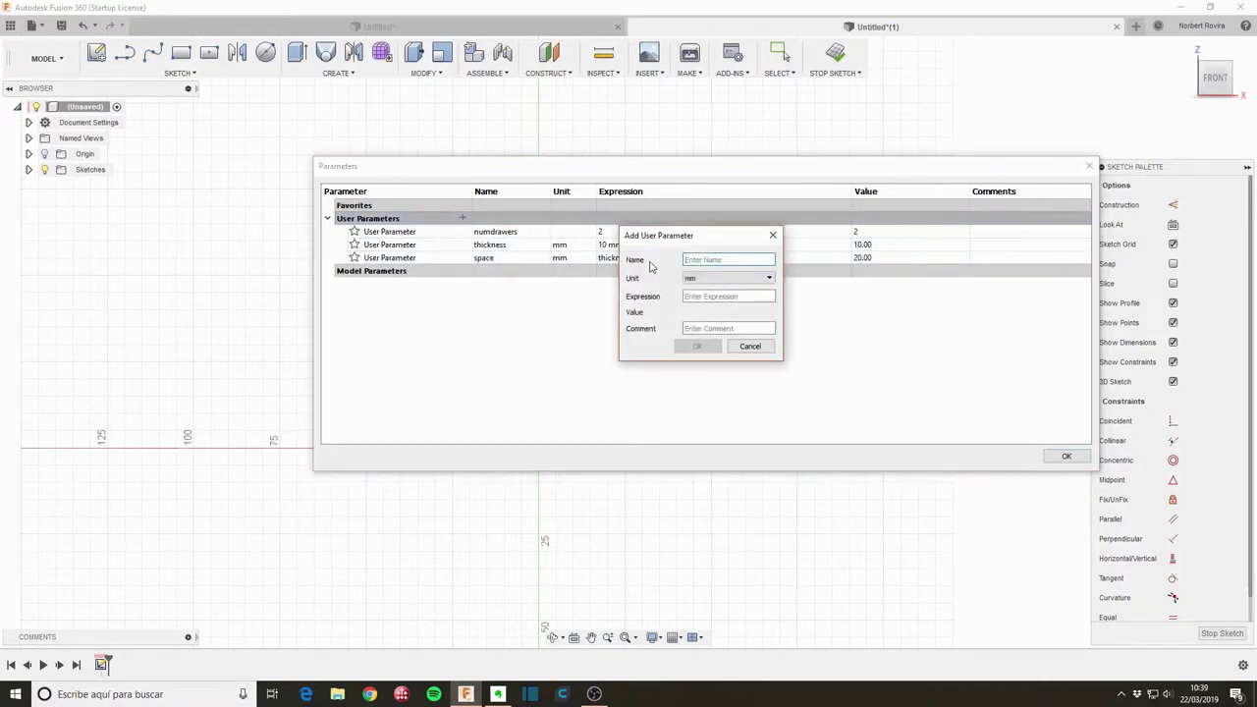
text(drheight)
key(Tab)
key(Tab)
text(1)
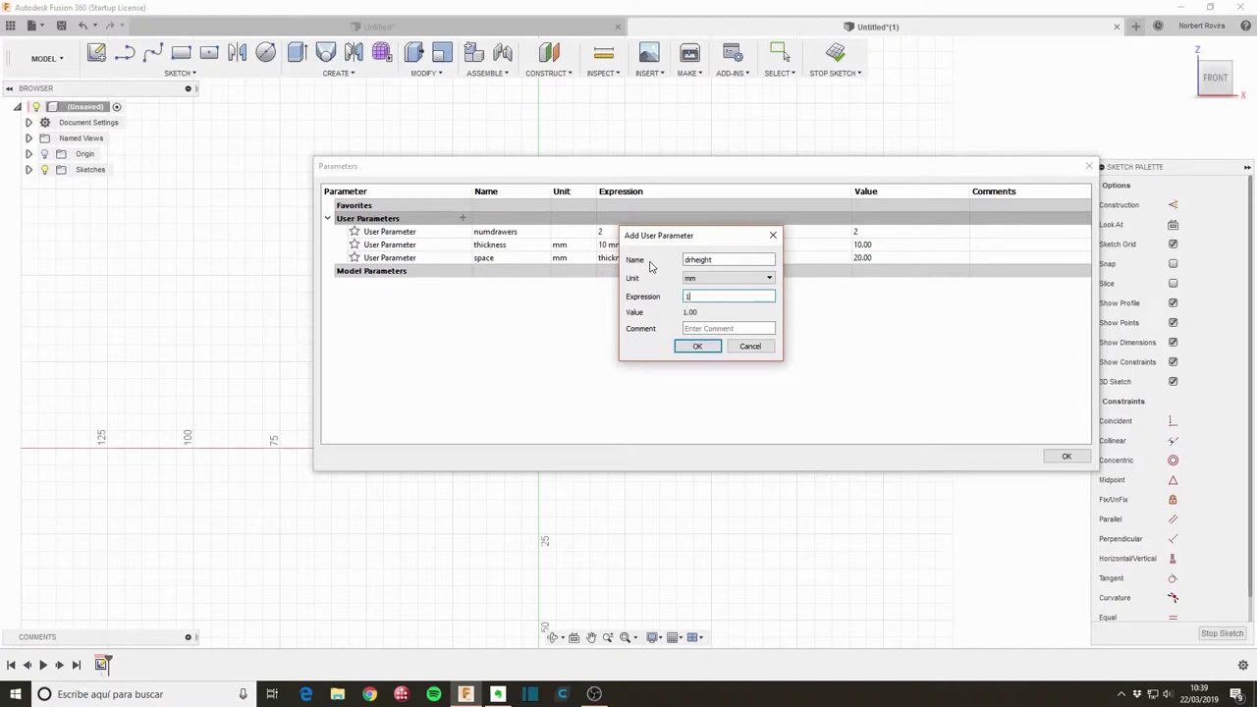
text(00)
key(Return)
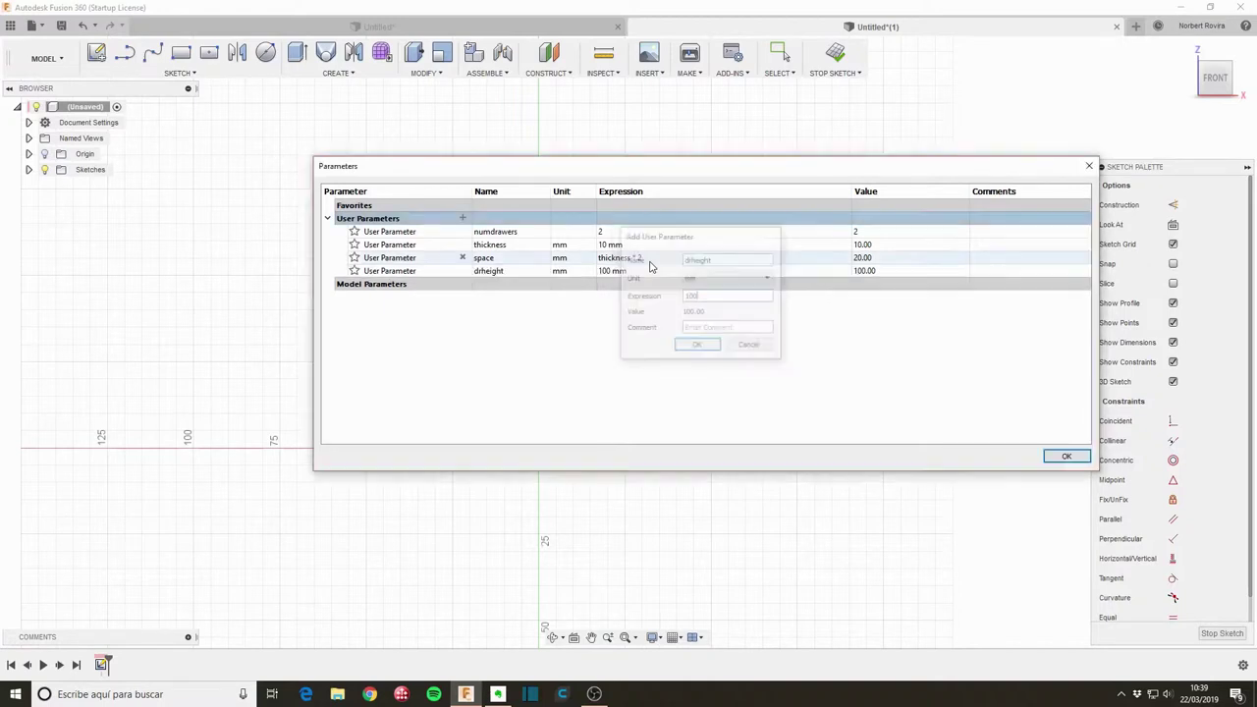
Add a user parameter drlong = 360 mm and close the Parameters dialog.
click(463, 218)
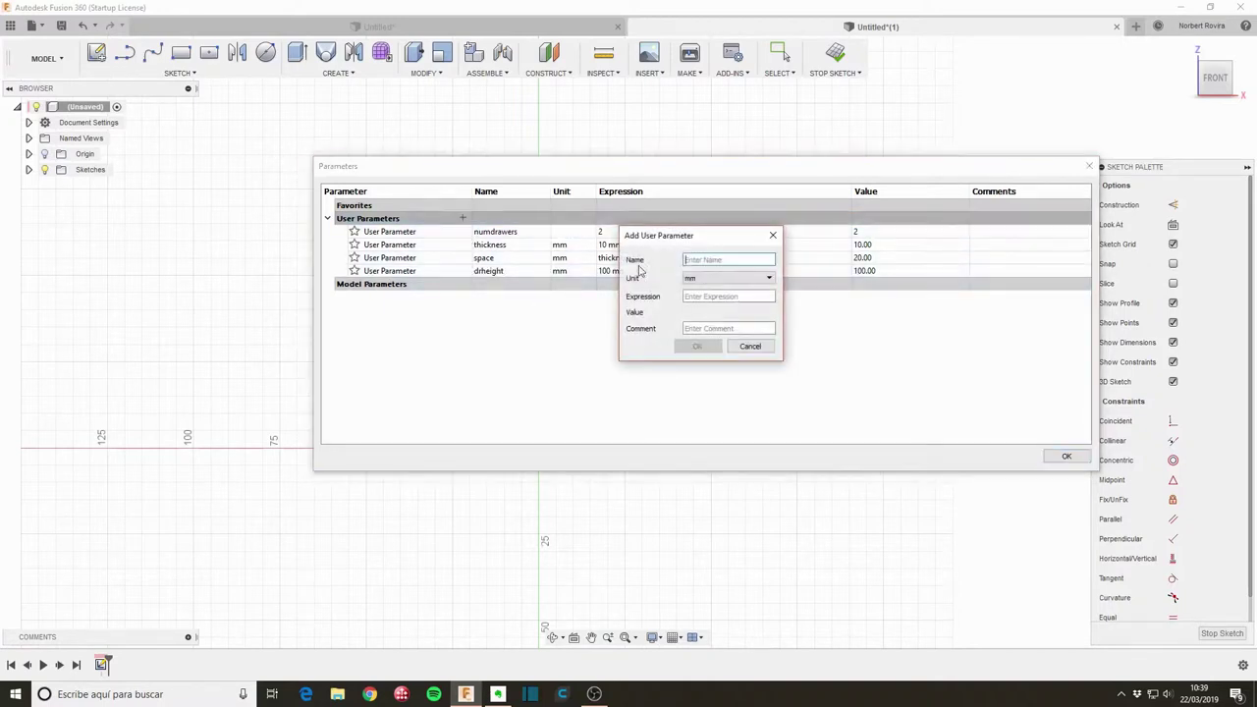
text(drlong)
key(Tab)
key(Tab)
text(360)
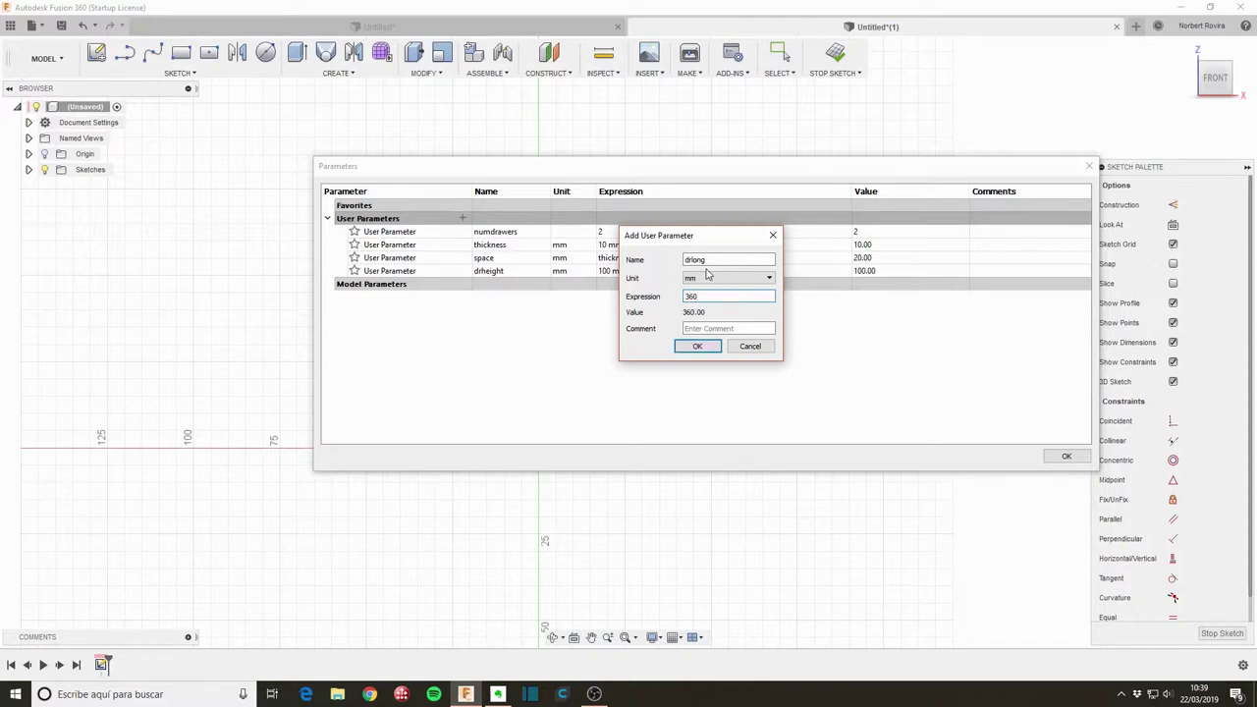
key(Return)
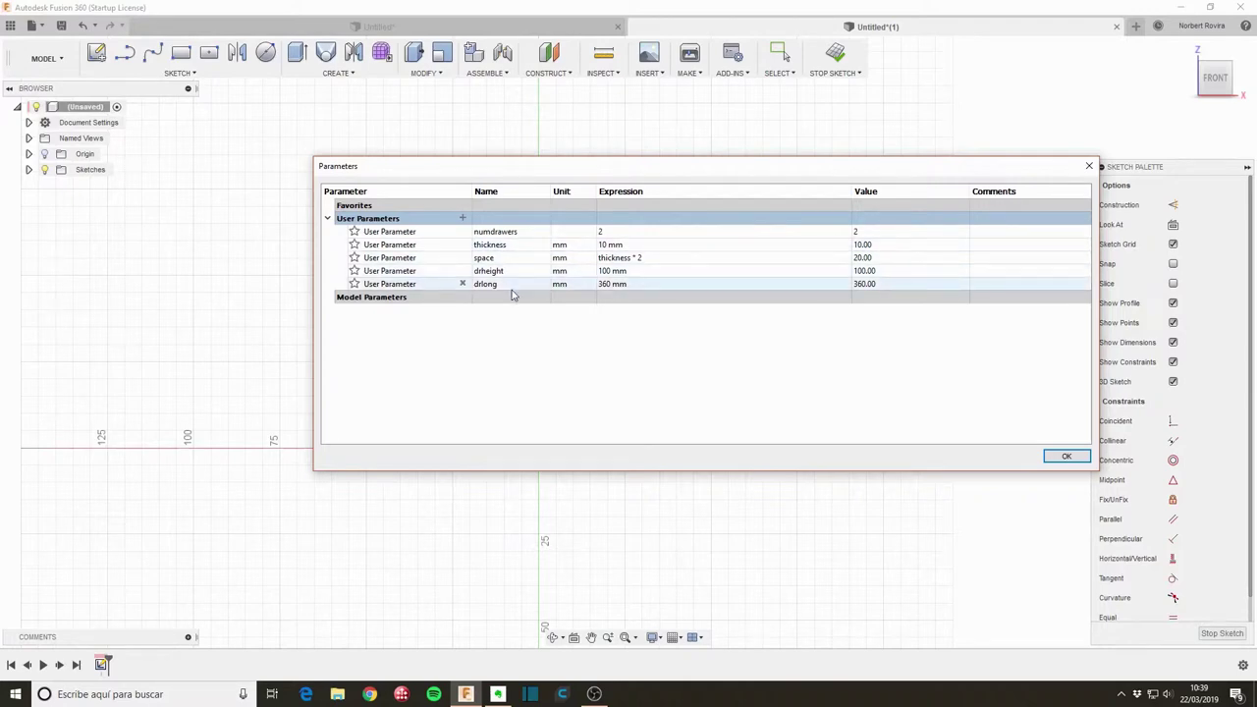
click(1053, 458)
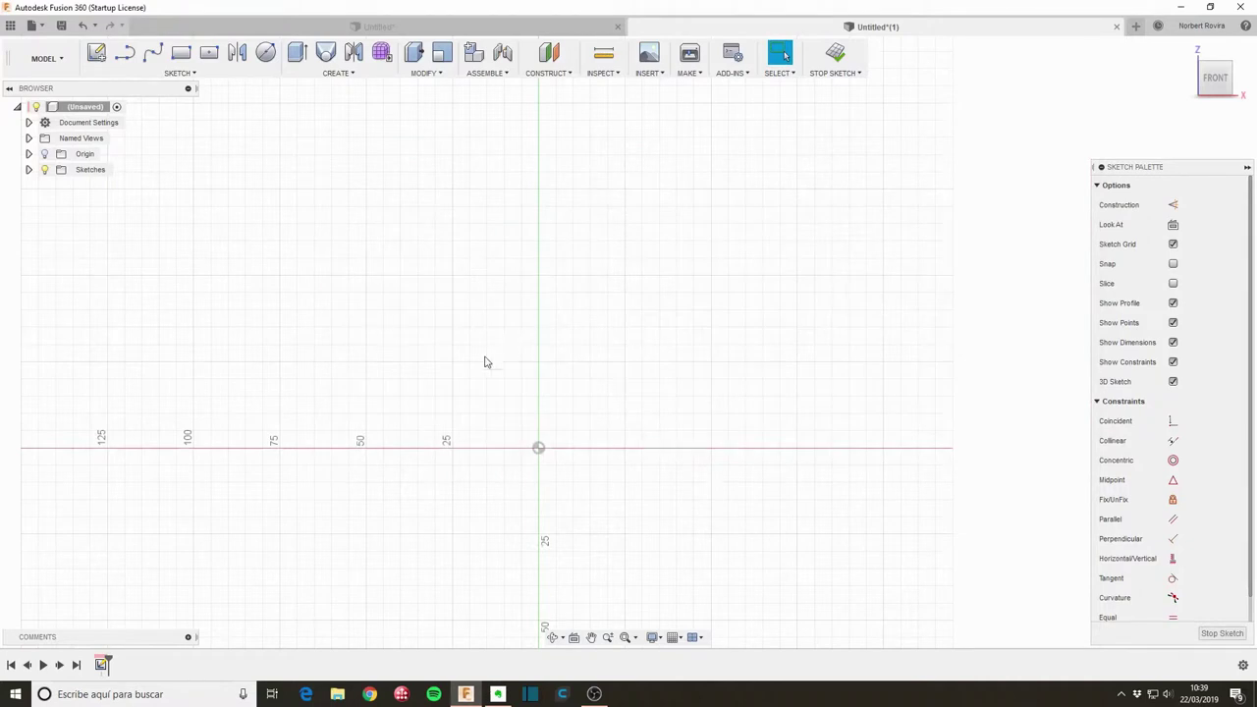
Draw a two-point rectangle starting at the origin.
key(s)
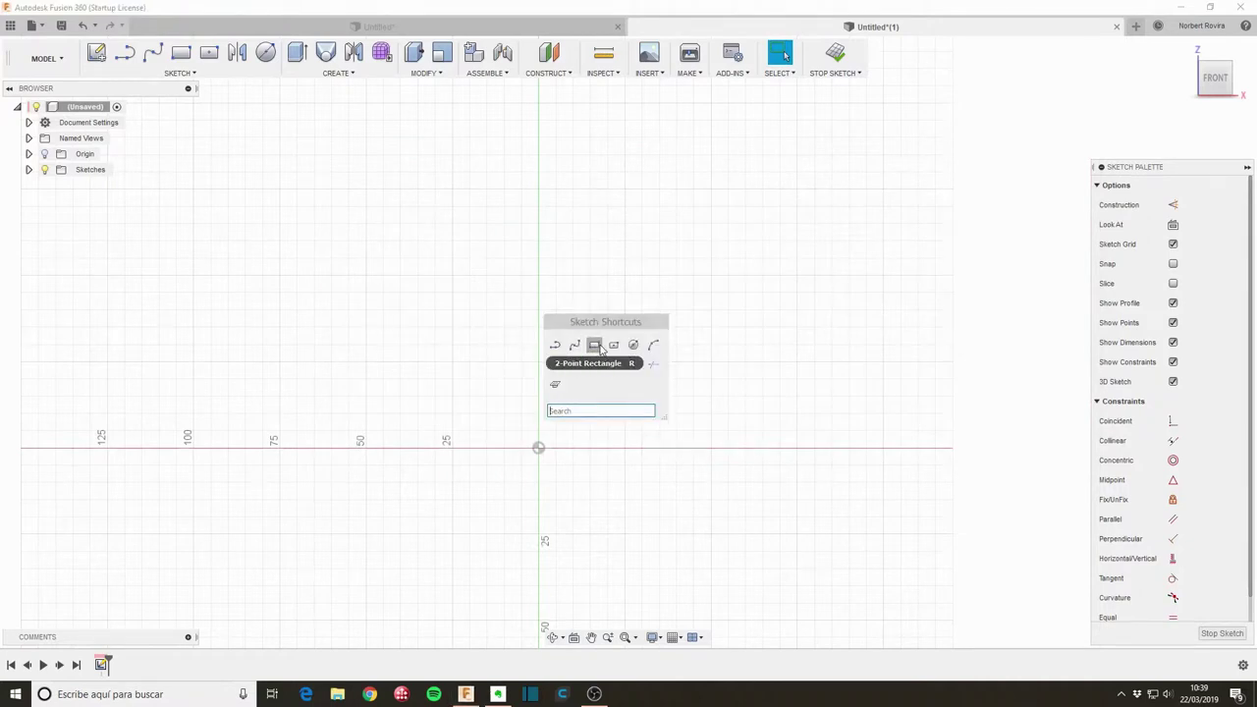
click(594, 345)
click(538, 448)
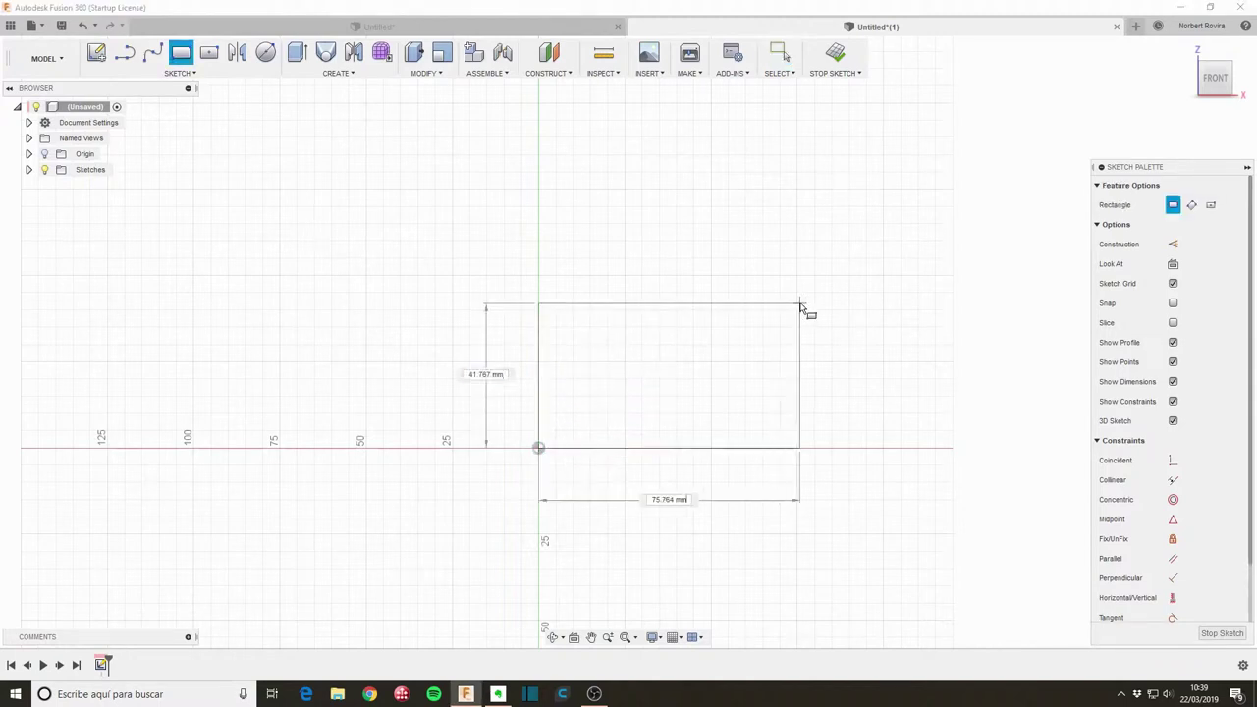
click(804, 276)
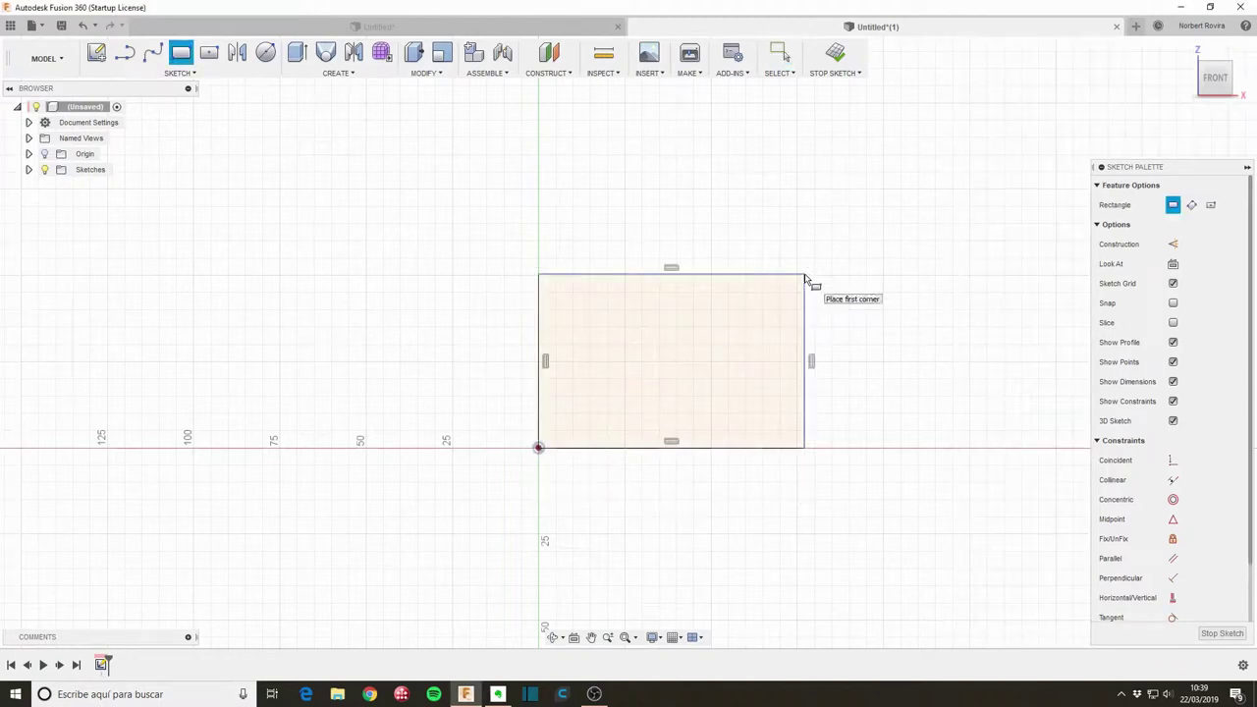
key(Escape)
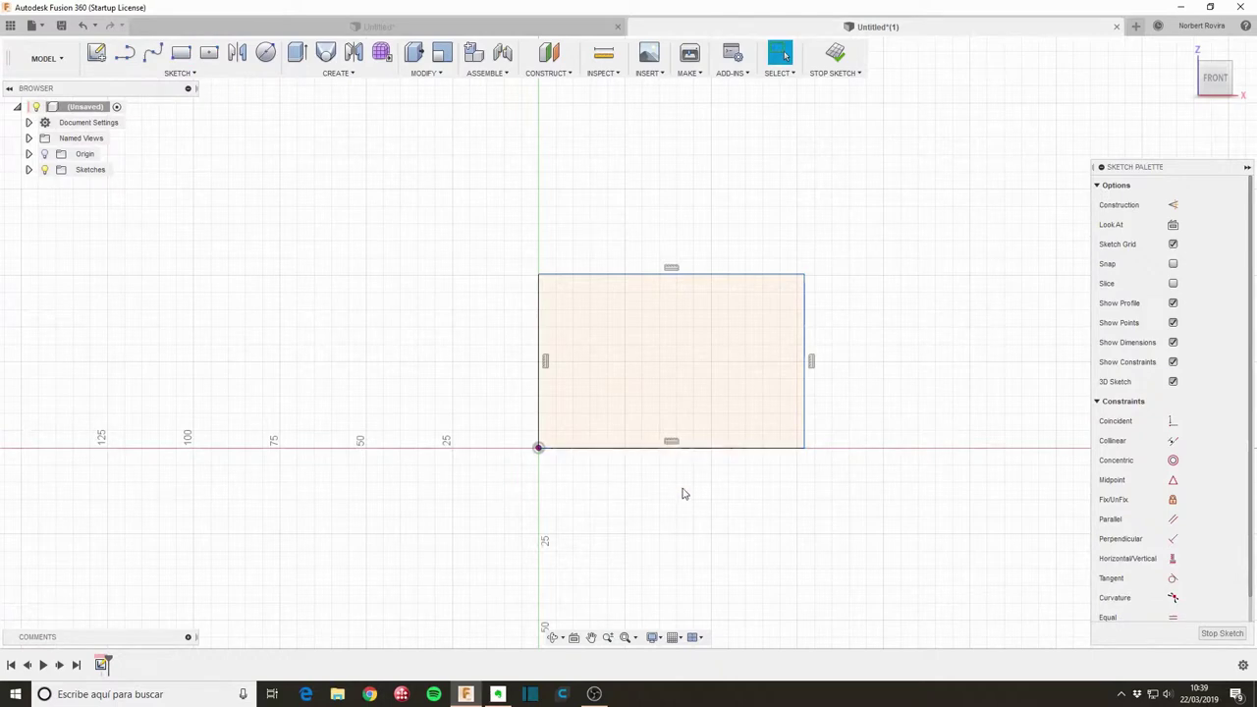
Dimension the rectangle's bottom edge to drlong+space*2.
key(d)
click(695, 448)
click(693, 486)
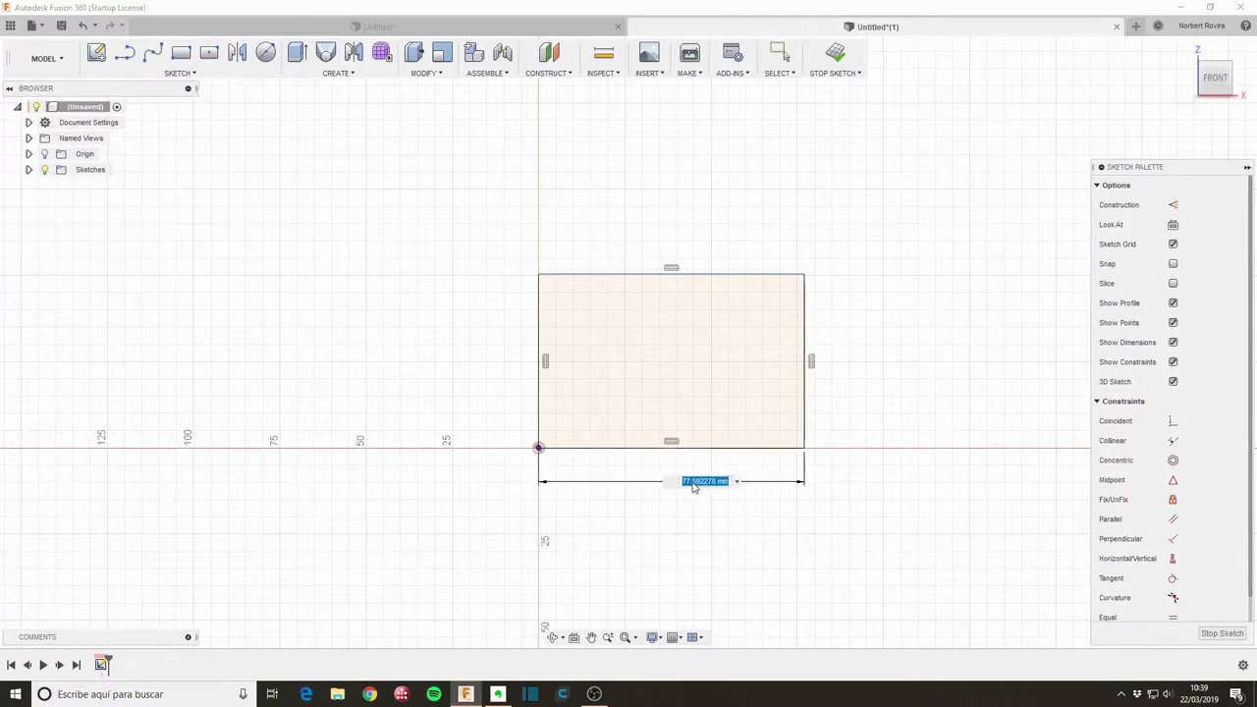
text(dr)
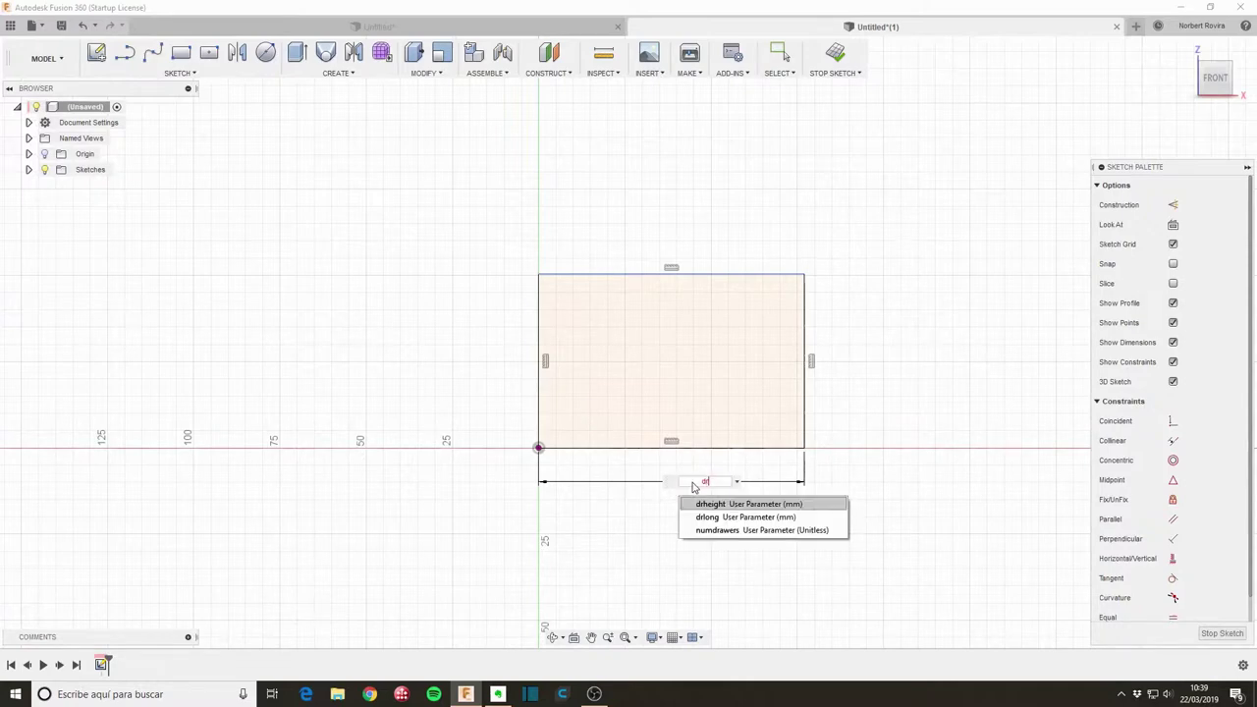
key(Down)
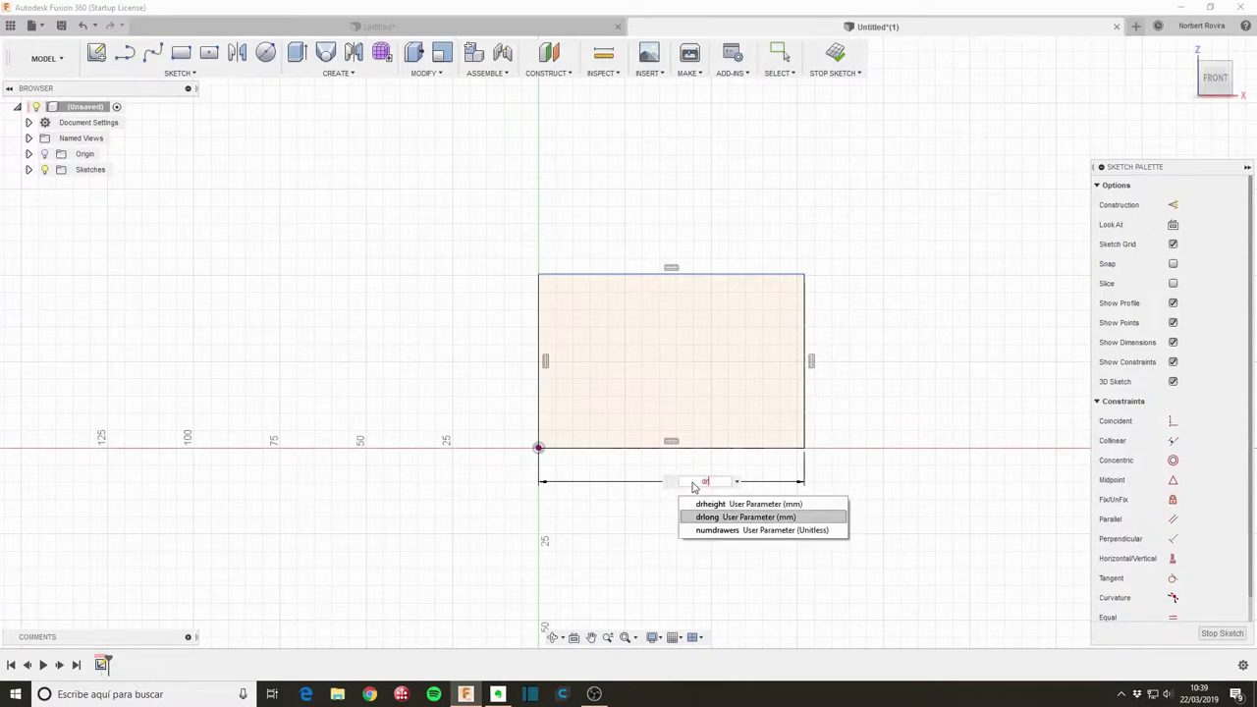
key(Return)
text(spa)
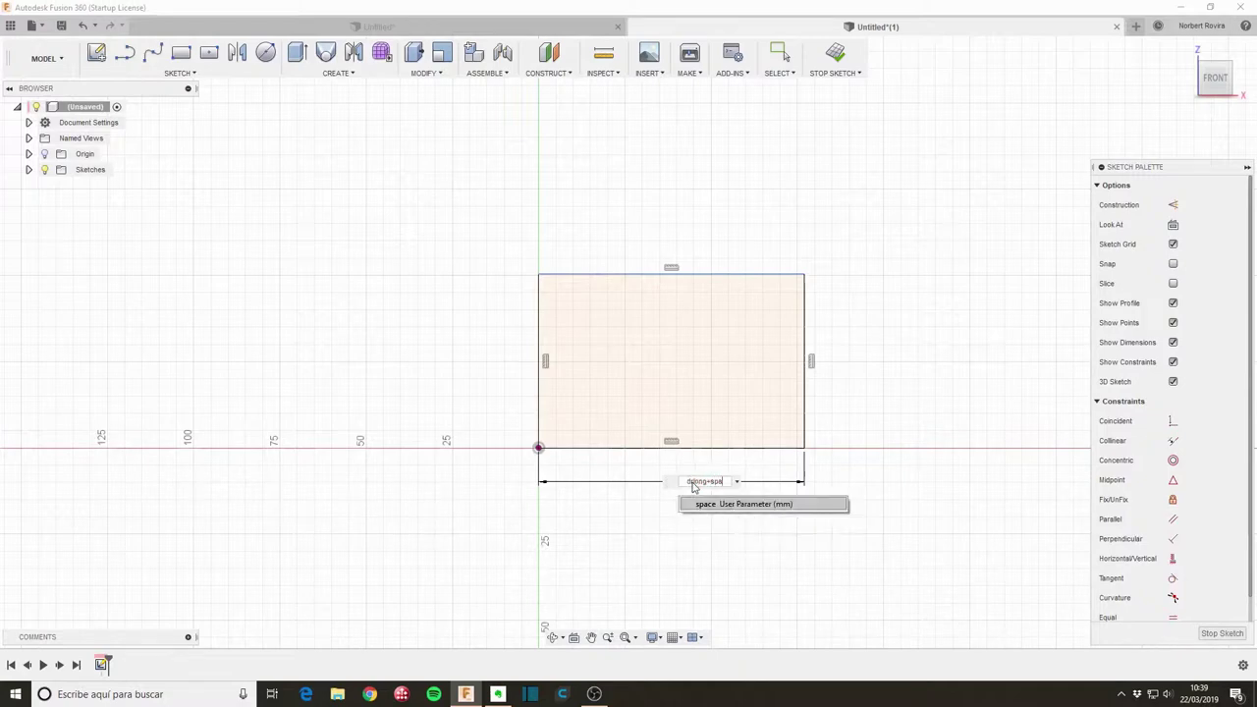
text(ce*2)
key(Return)
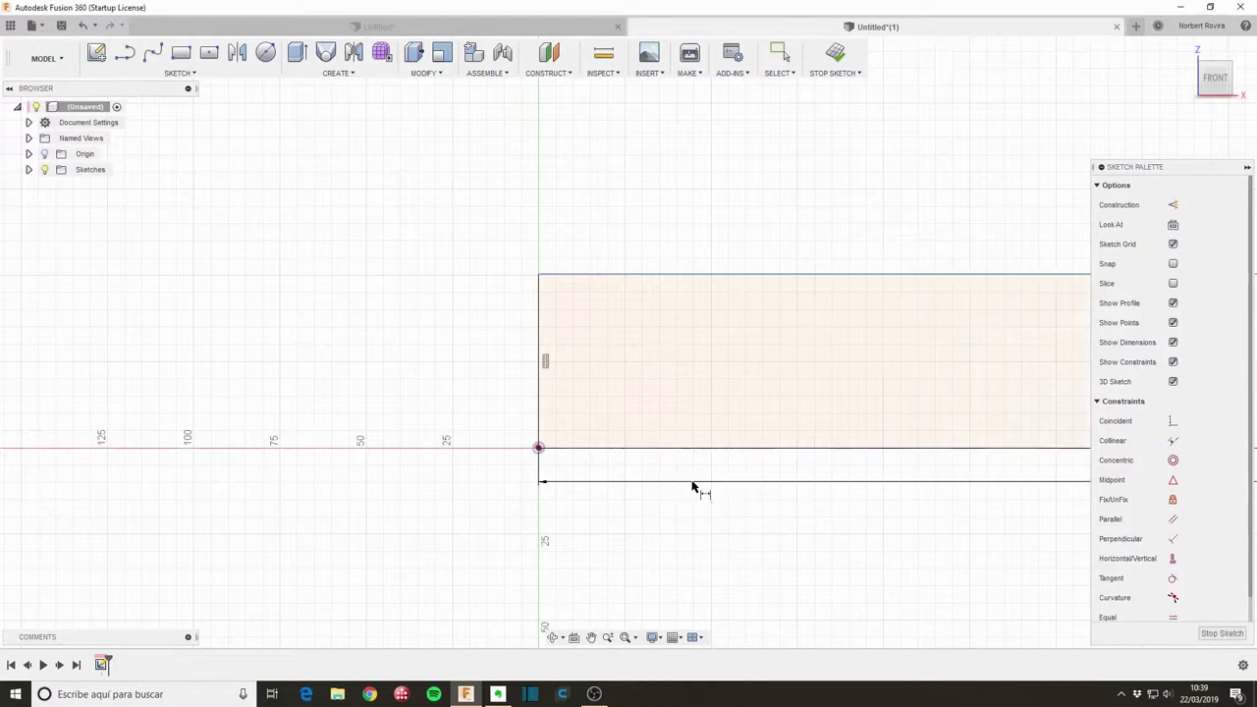
Dimension the rectangle's right edge to numdrawers*drheight+space, making it 260 mm tall.
scroll(821, 449, down, 2)
scroll(553, 435, down, 2)
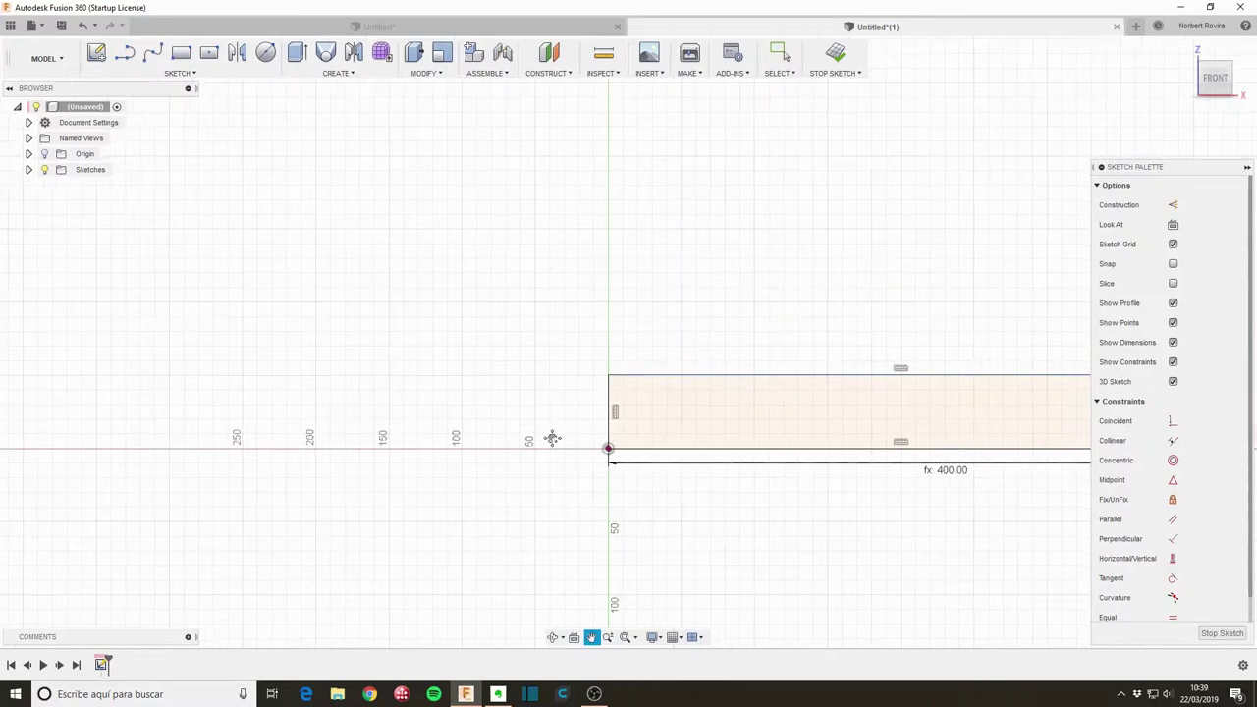
scroll(432, 426, down, 2)
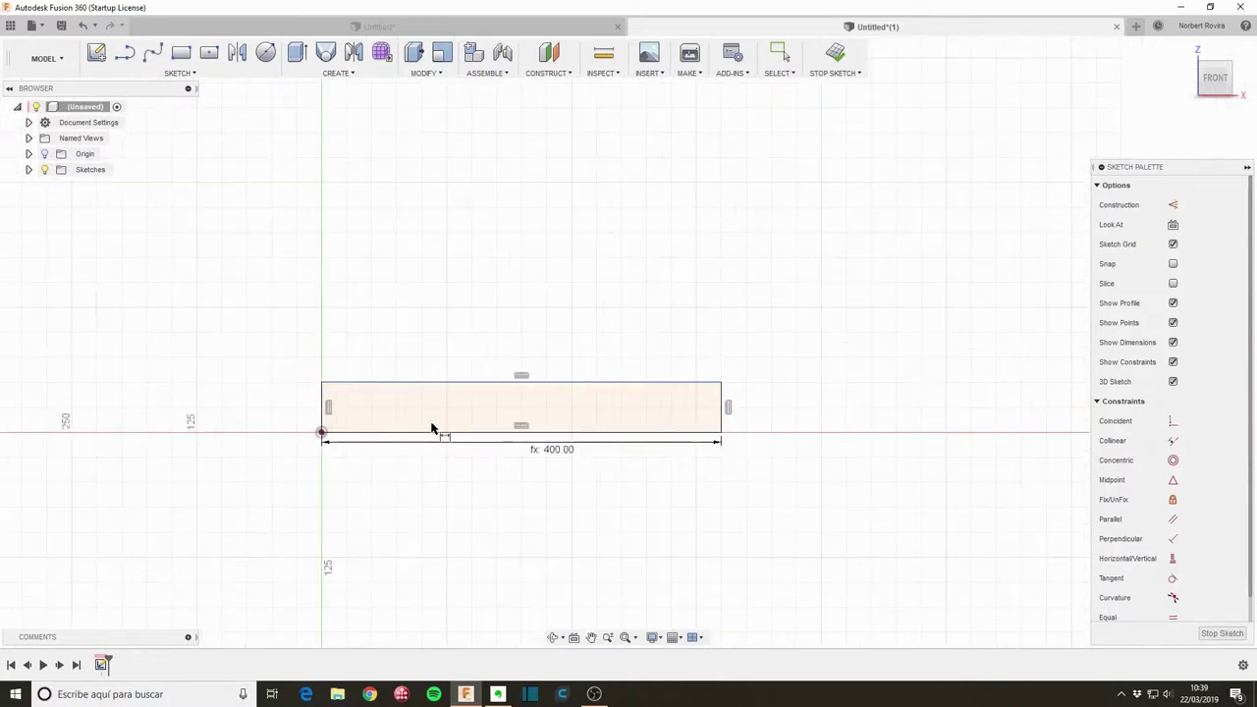
click(724, 417)
click(766, 407)
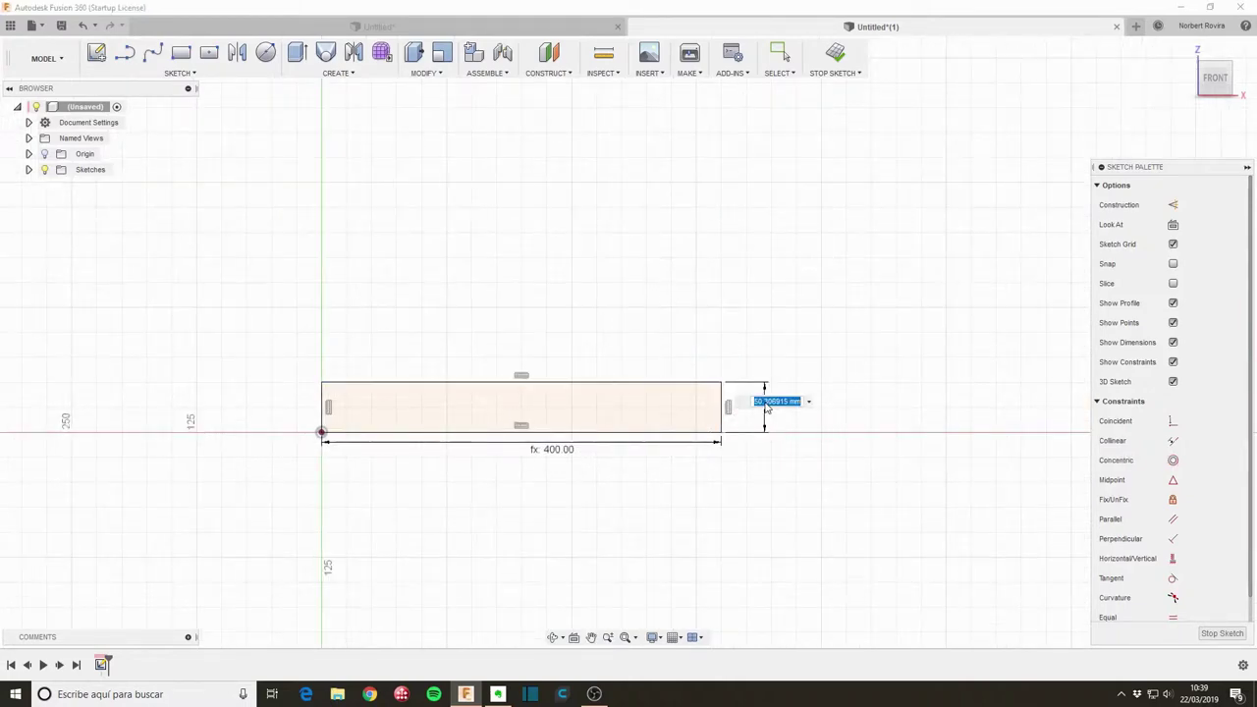
text(nu)
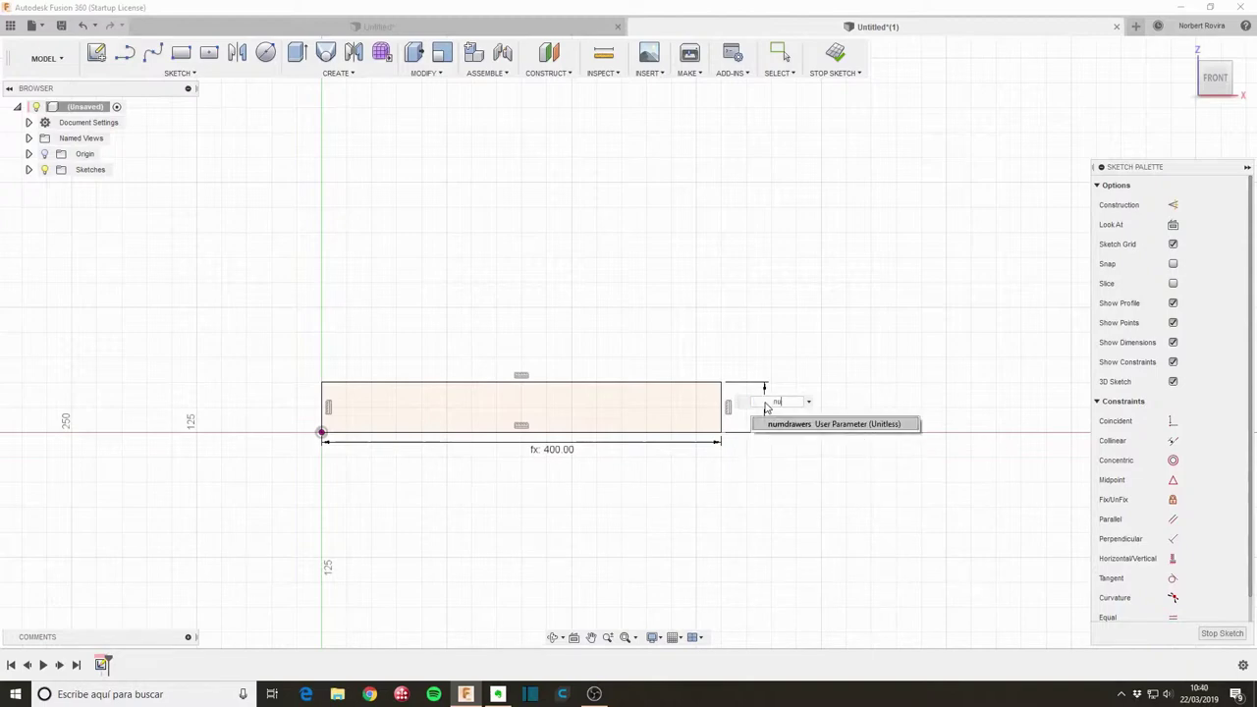
text(mdr)
click(807, 423)
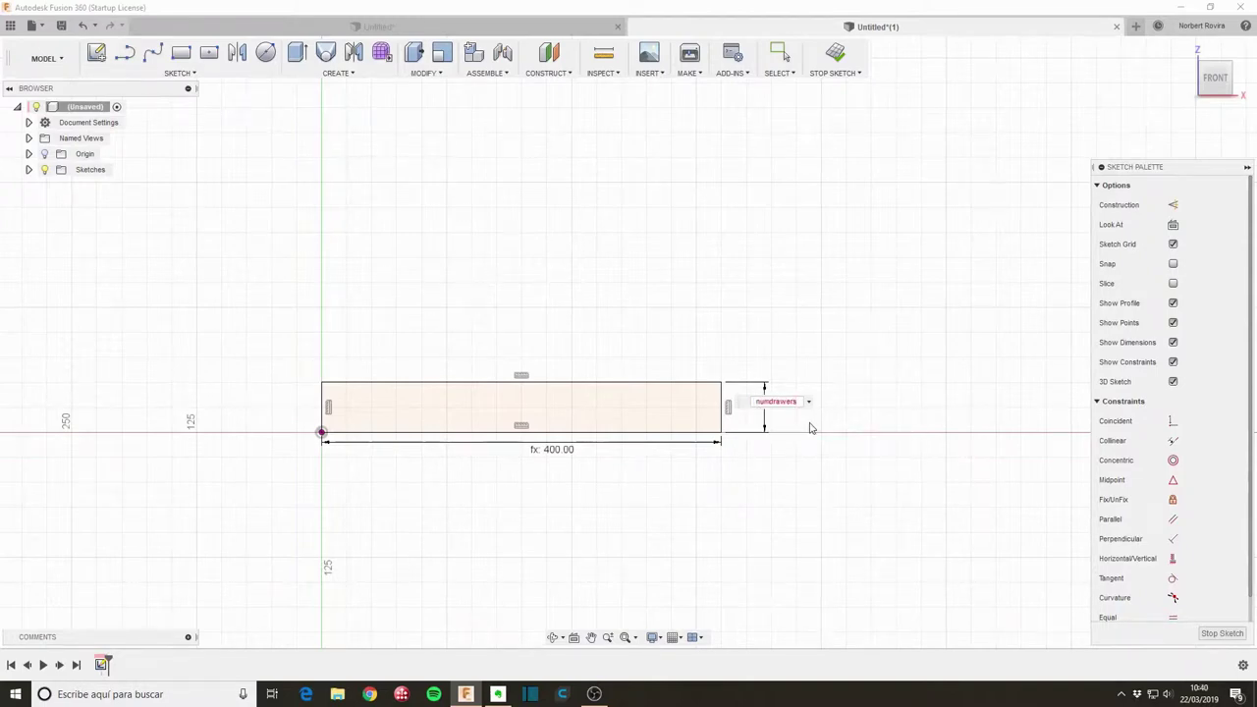
text(*drh)
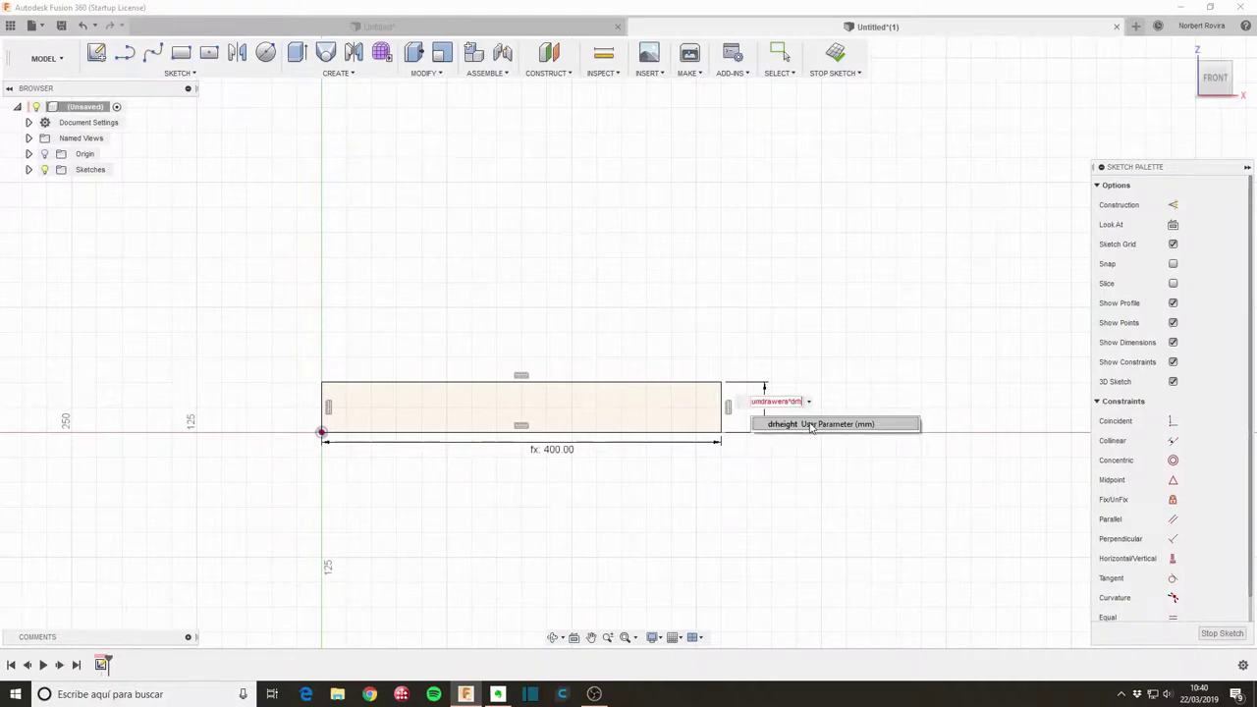
click(811, 424)
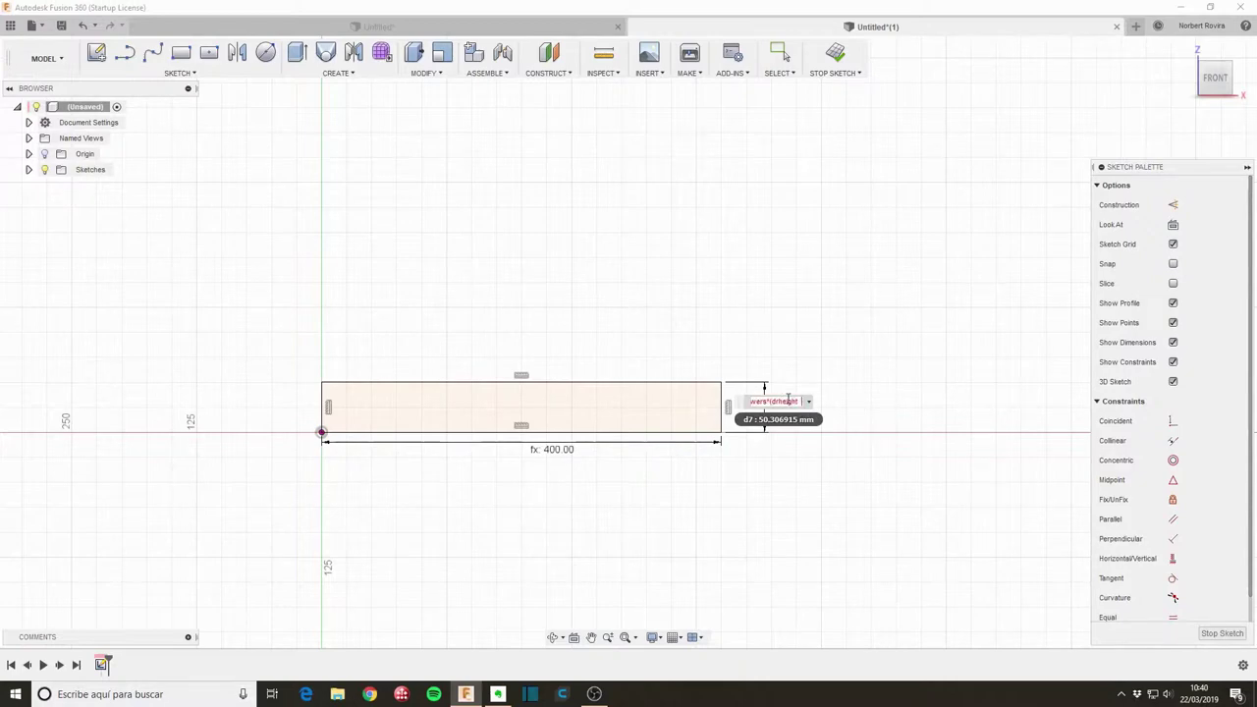
text(+space)
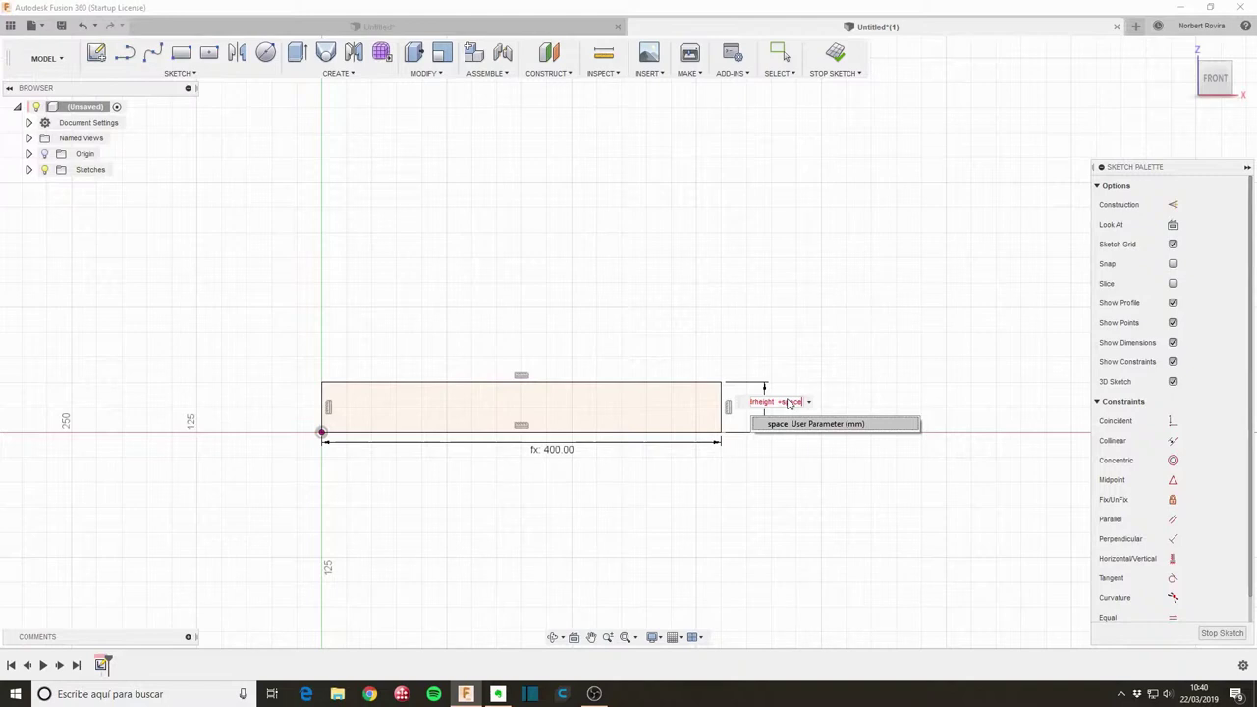
text()+)
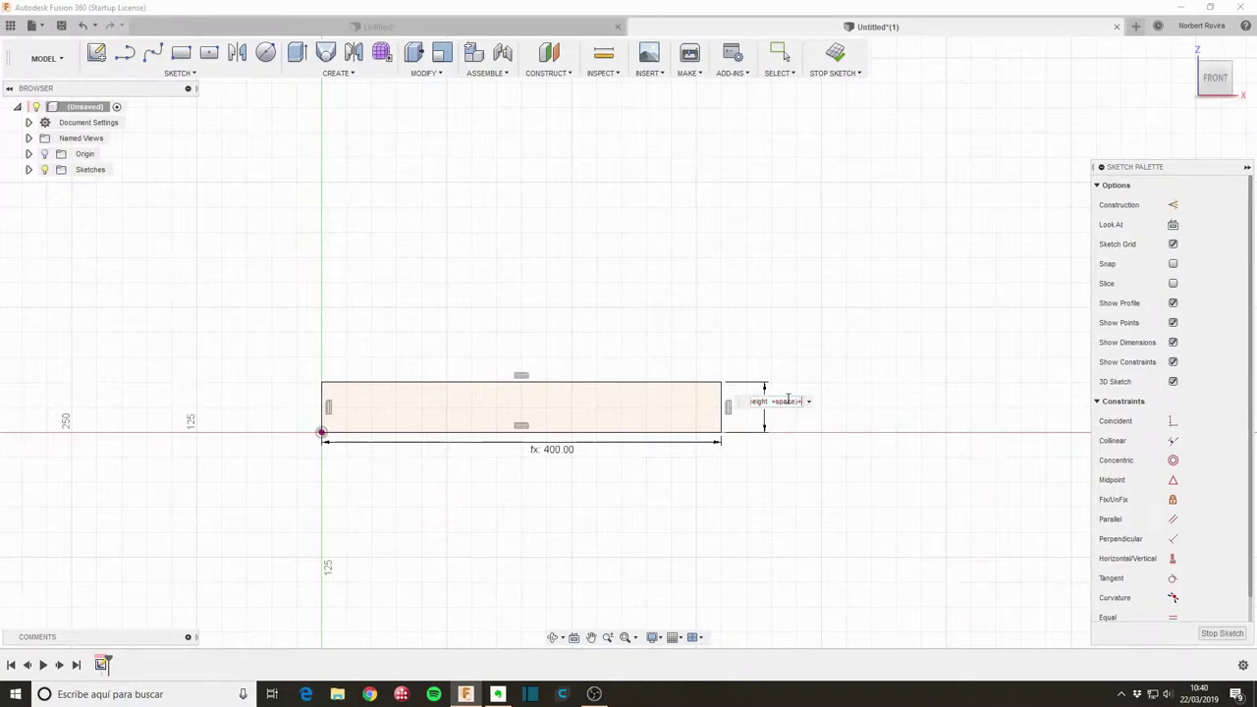
text(space)
key(Return)
key(Return)
scroll(746, 388, down, 1)
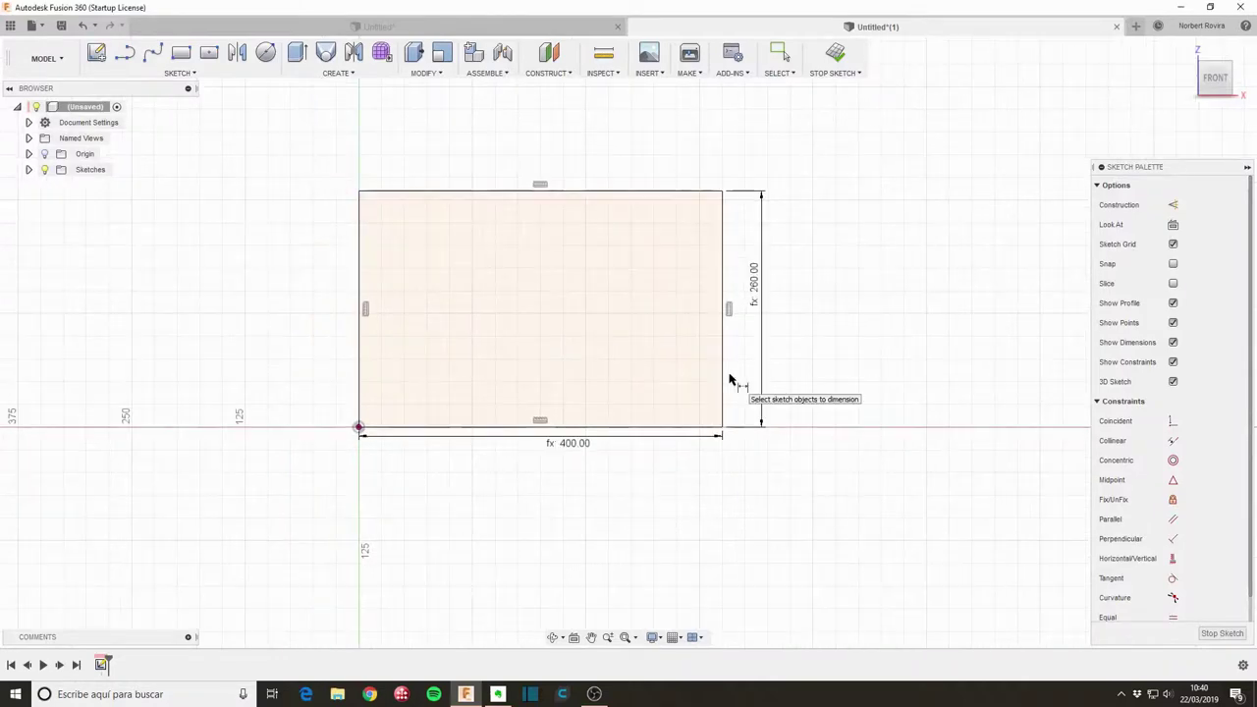
scroll(643, 334, up, 1)
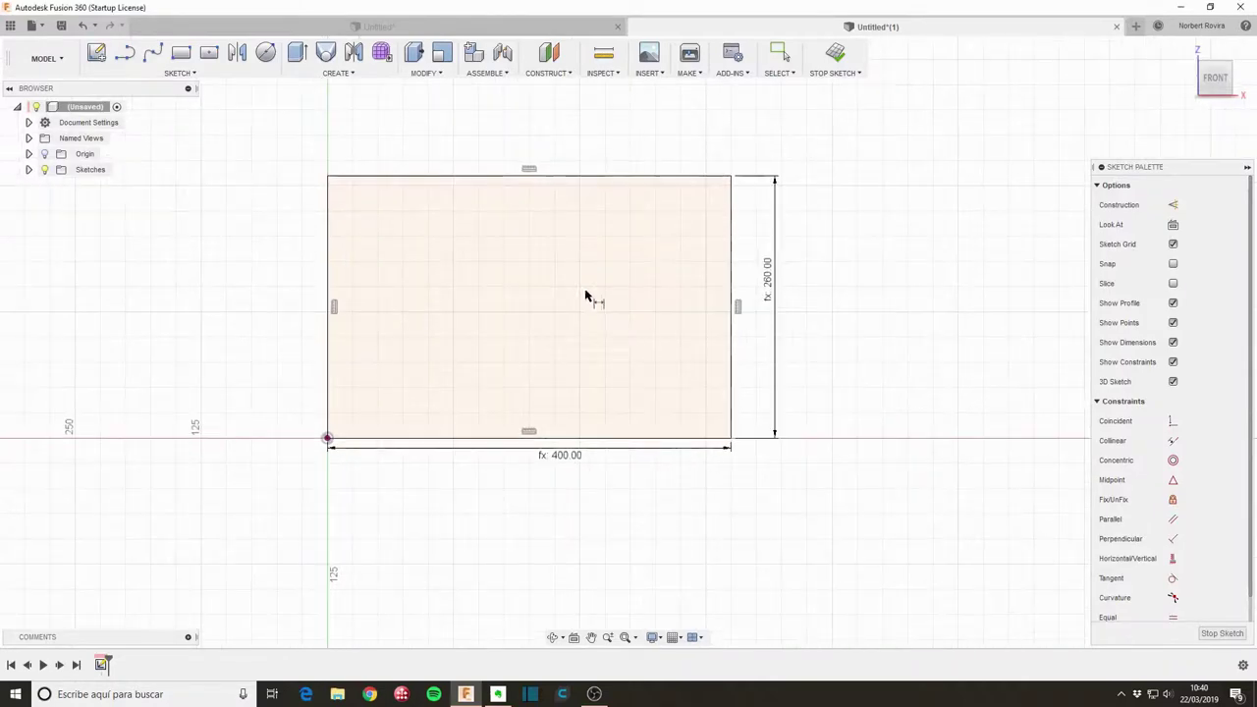
Draw a smaller inner rectangle near the bottom of the outline.
click(186, 57)
click(351, 361)
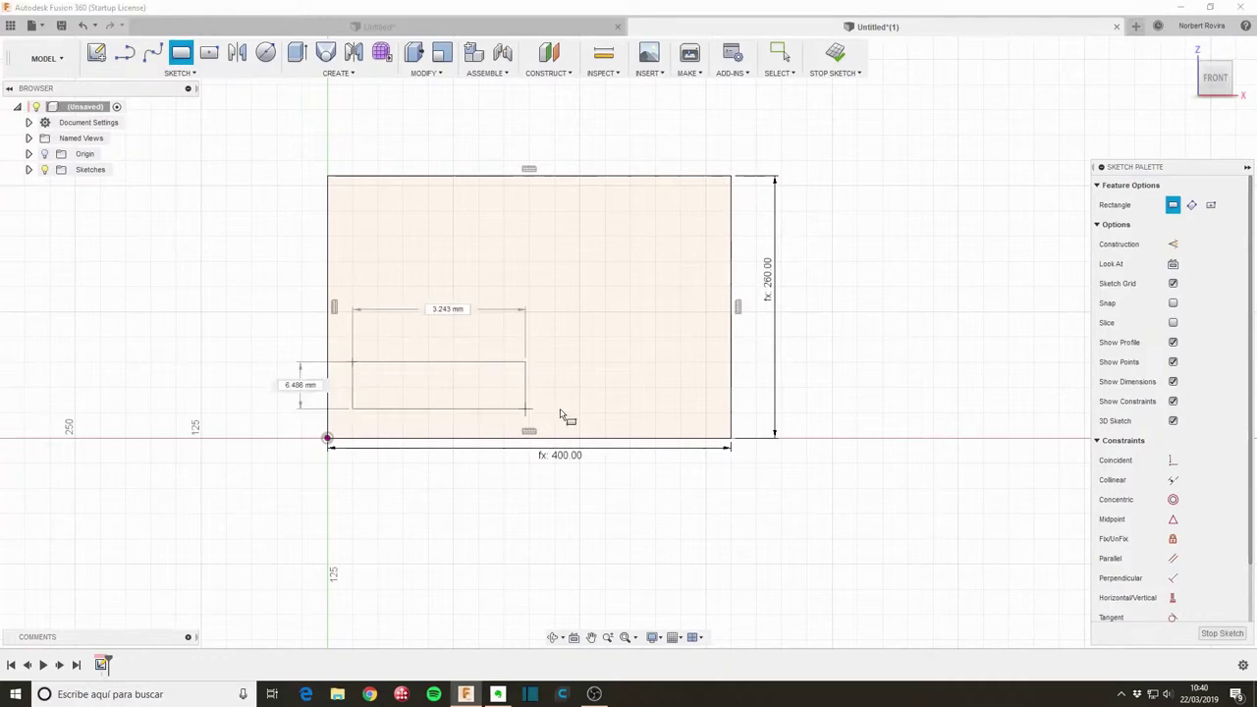
click(691, 411)
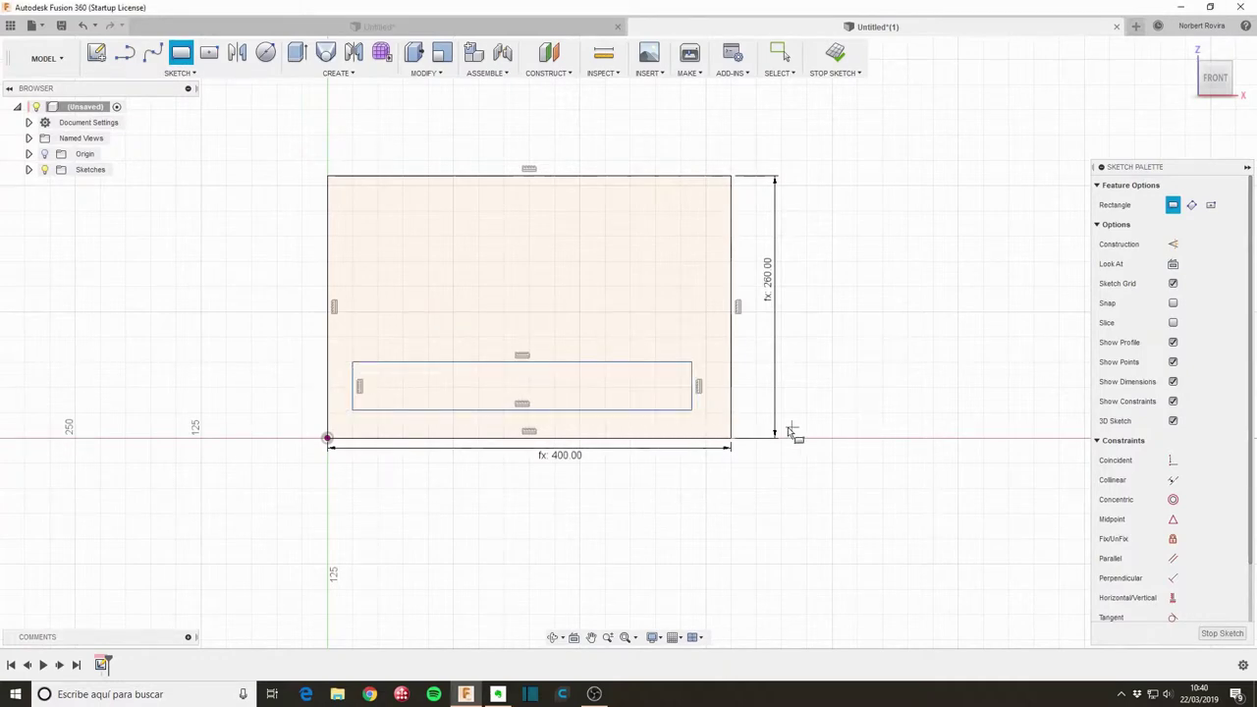
key(Escape)
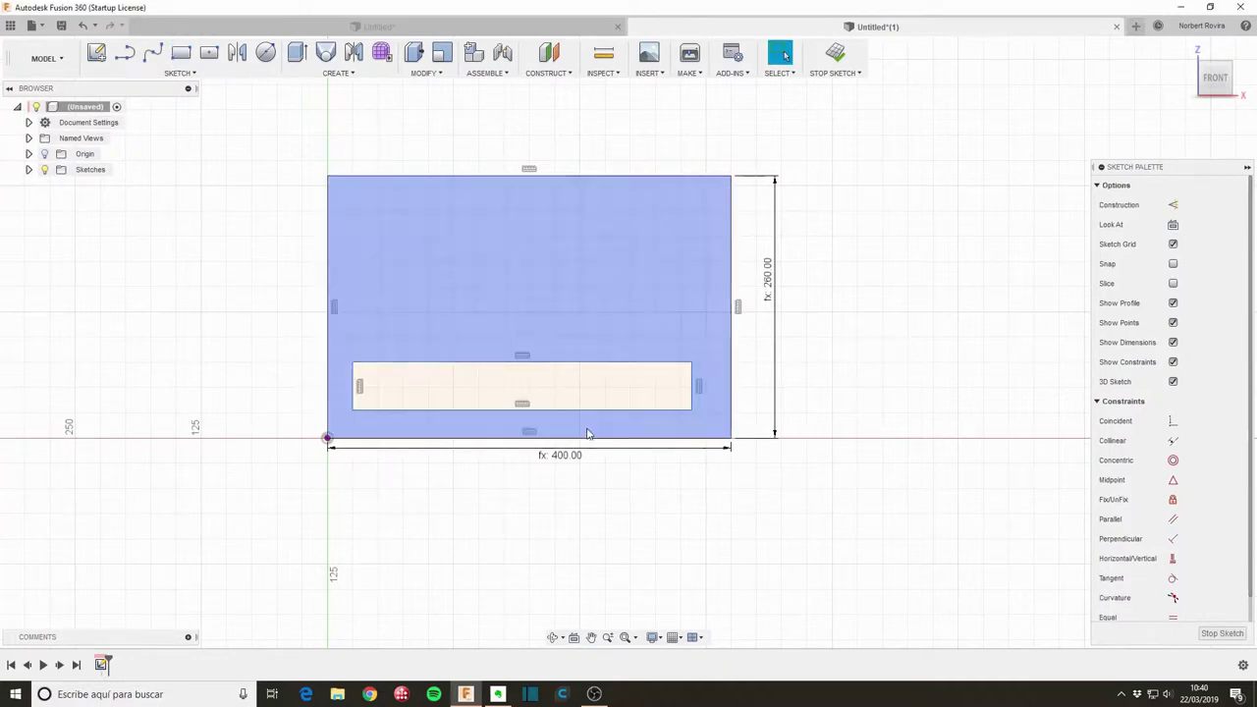
Draw a vertical line between the outline's bottom and top midpoints as construction geometry.
key(s)
click(598, 459)
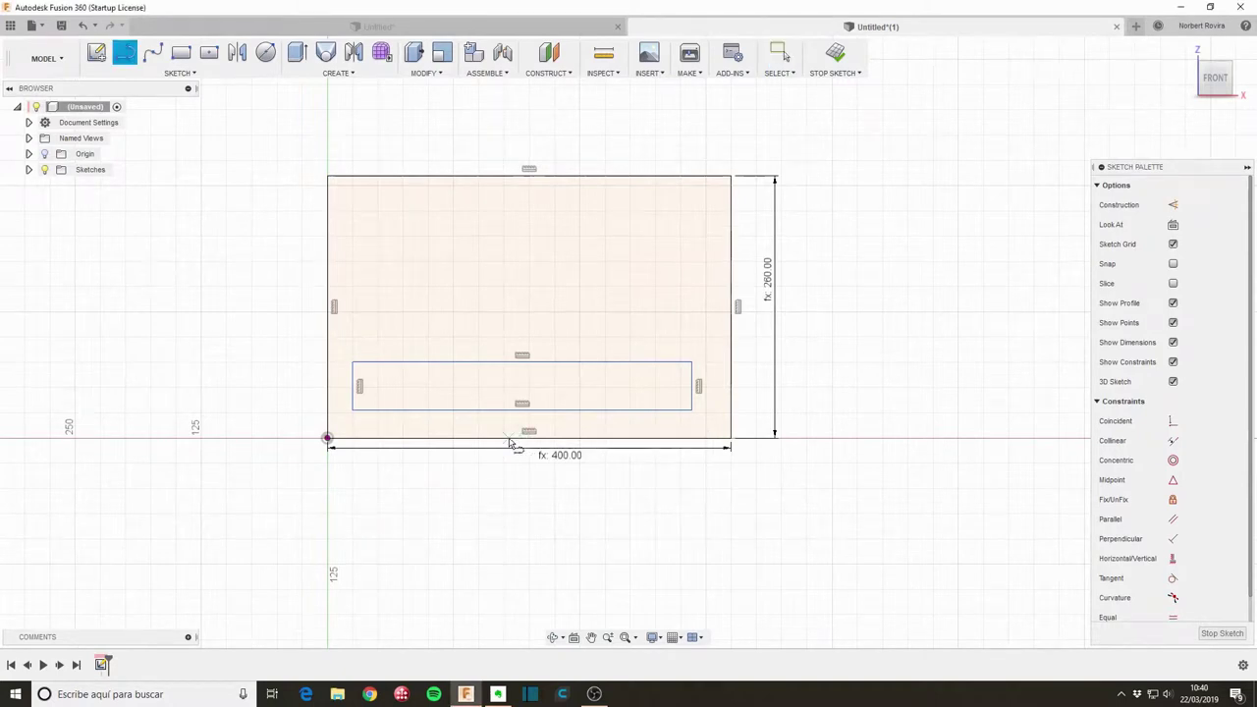
click(528, 432)
click(528, 176)
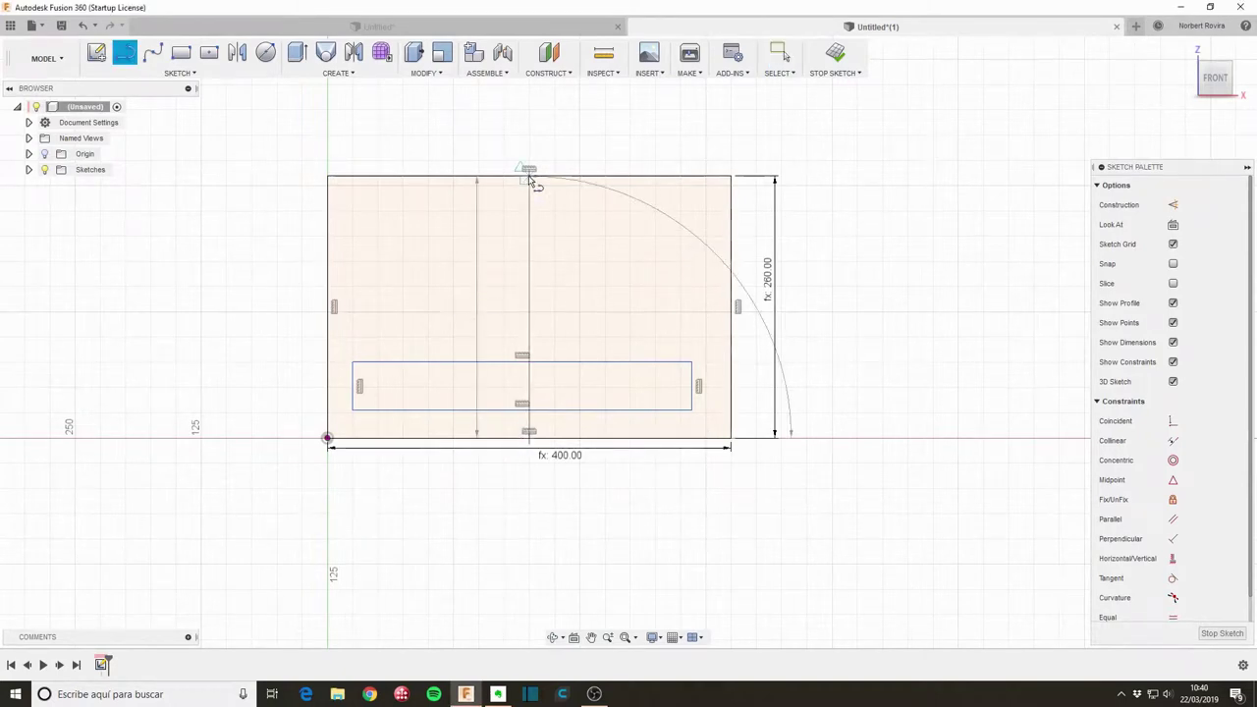
key(Escape)
click(530, 257)
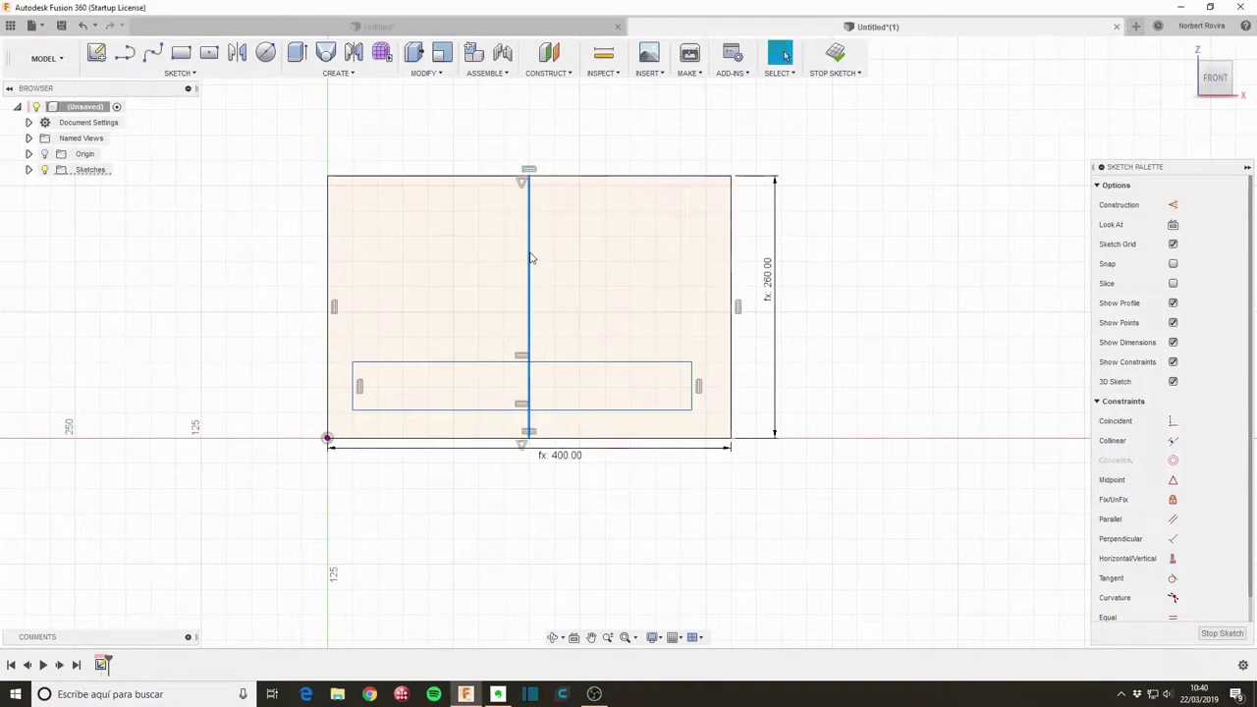
key(x)
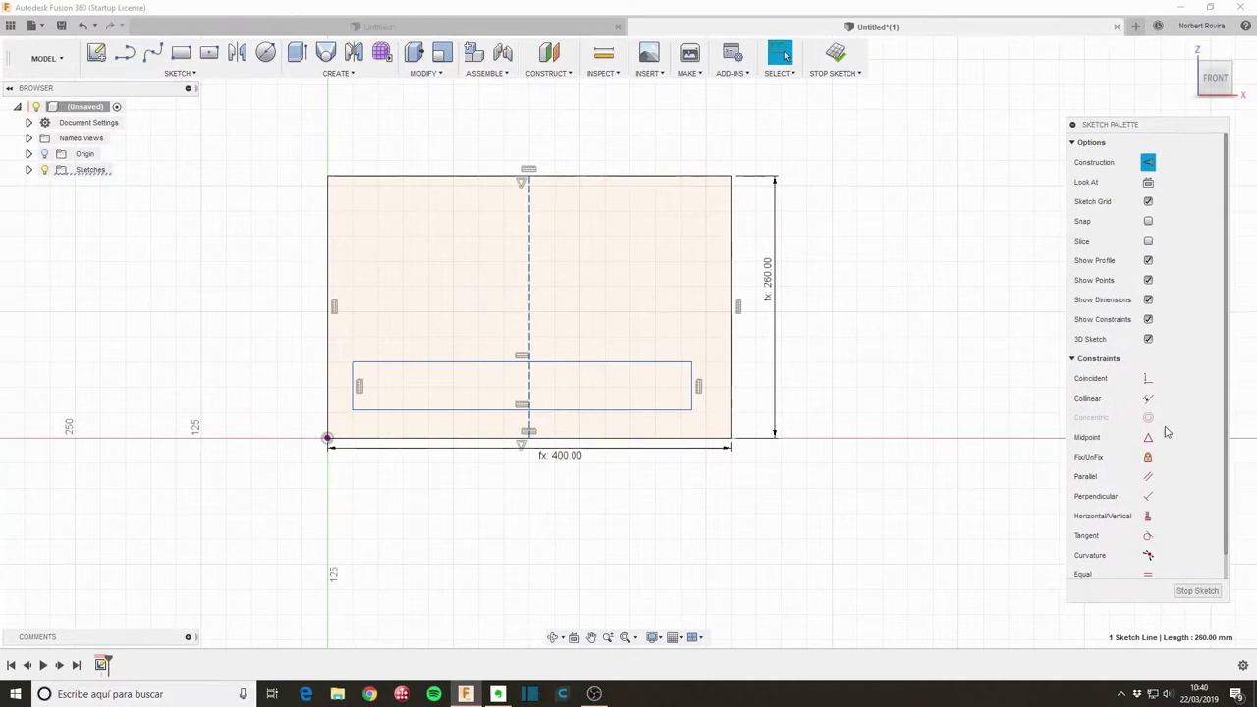
scroll(1158, 545, down, 1)
Make the inner rectangle's side edges symmetric about the construction centre line.
click(1147, 568)
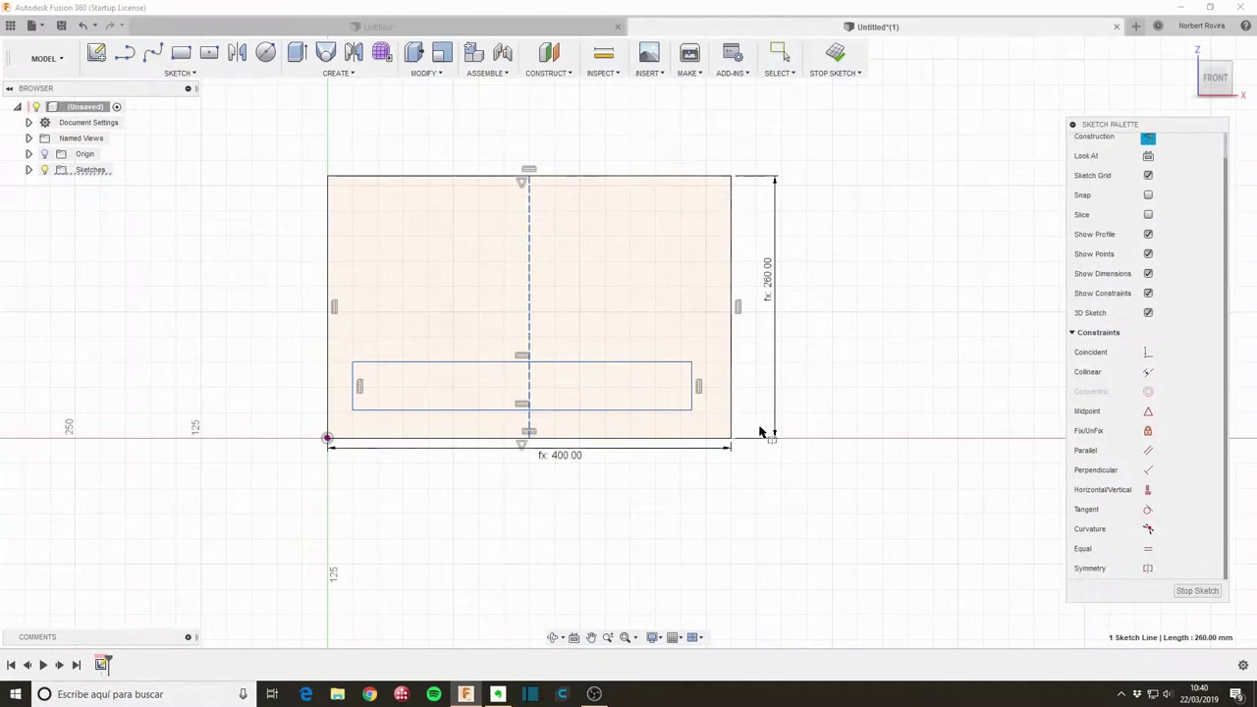
click(692, 388)
click(354, 383)
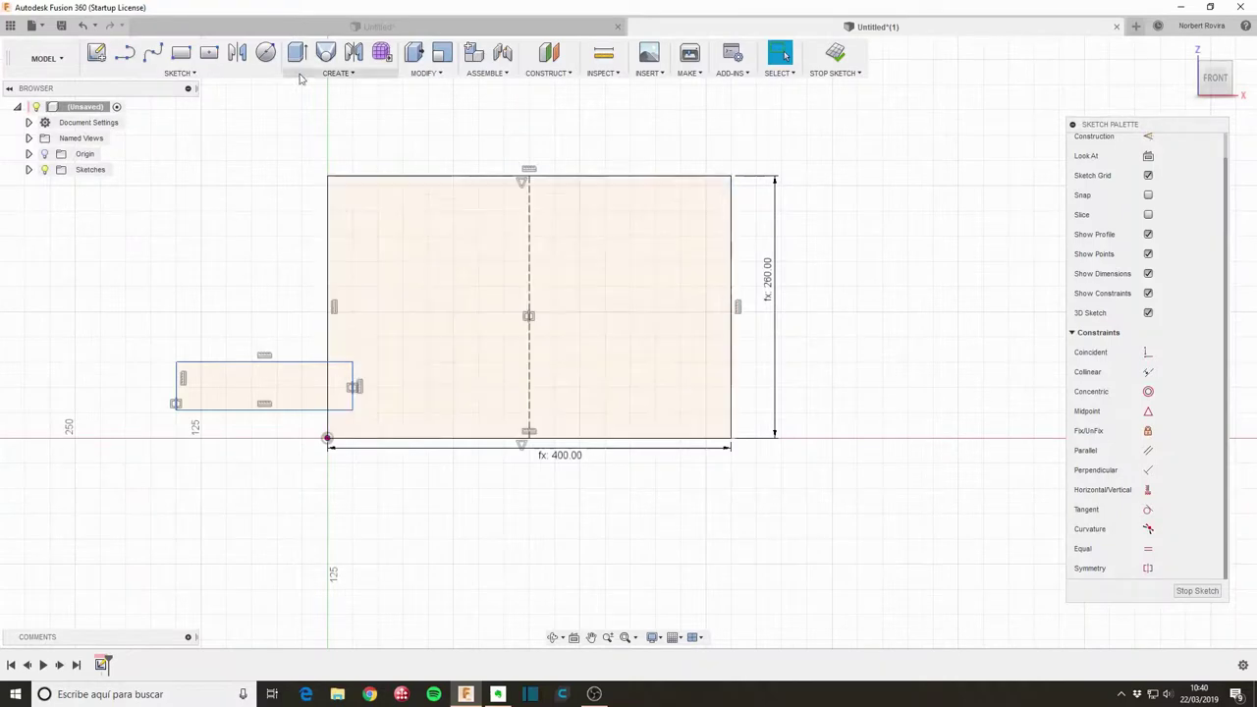
click(83, 26)
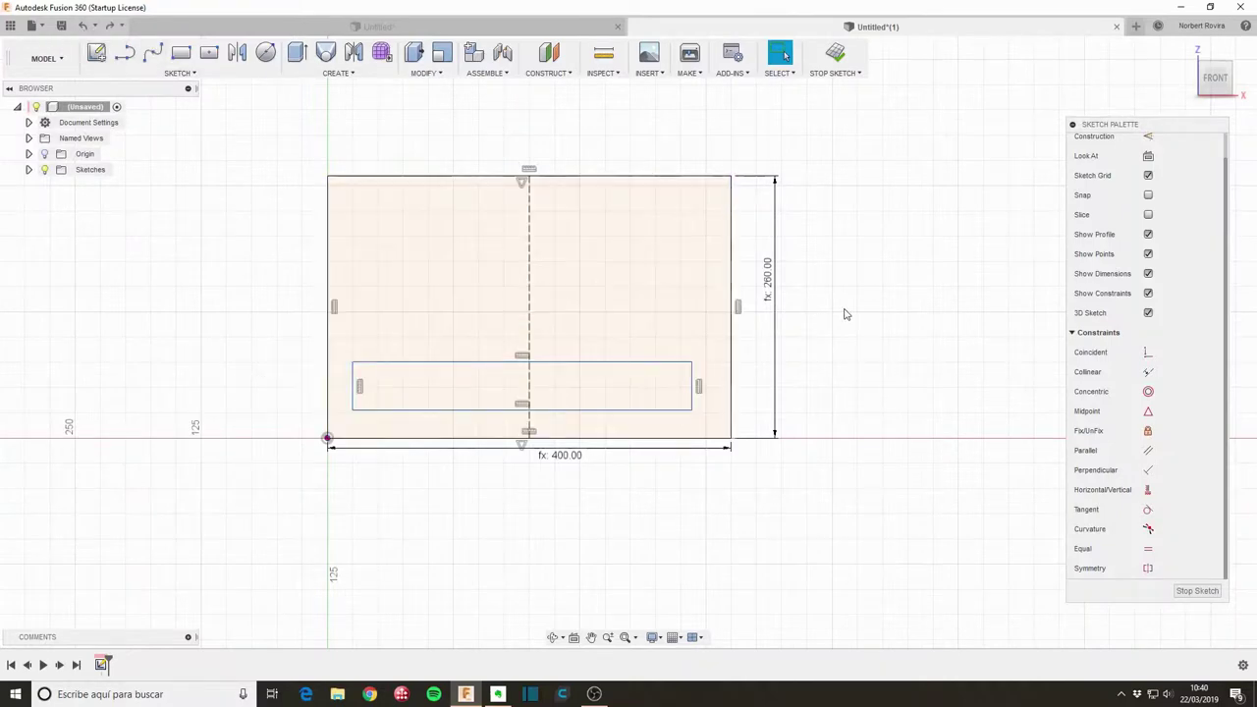
click(1148, 567)
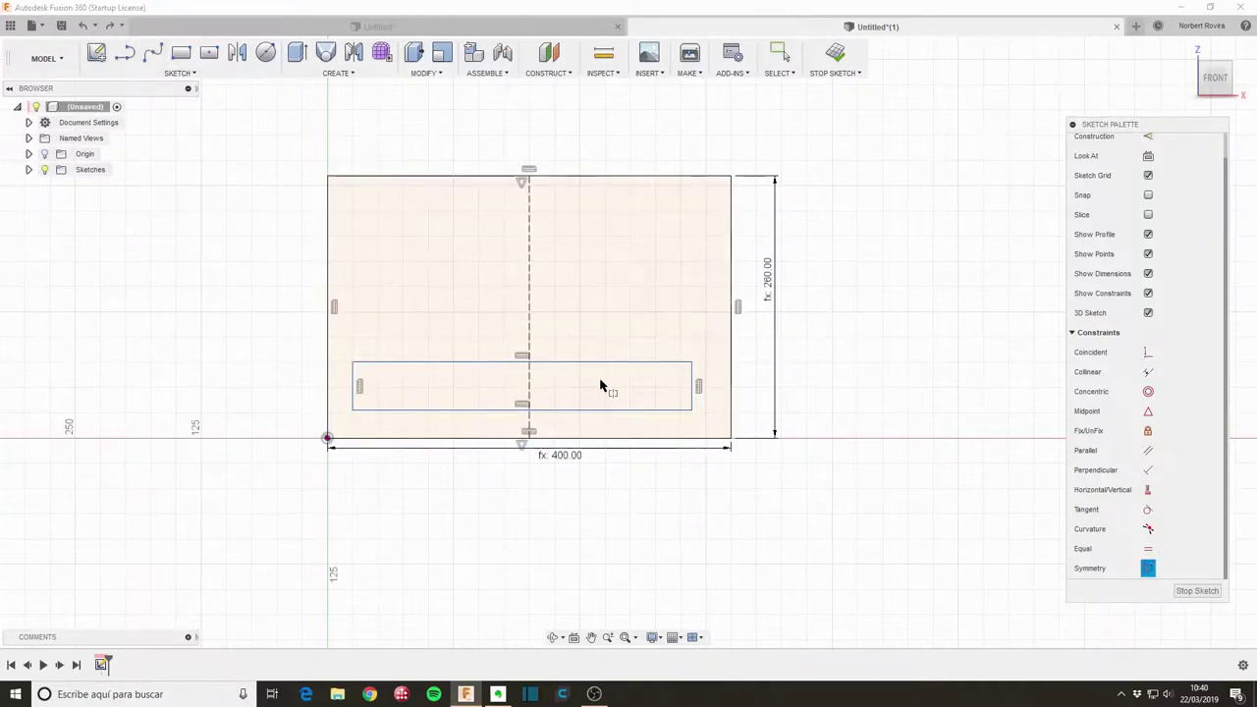
click(692, 385)
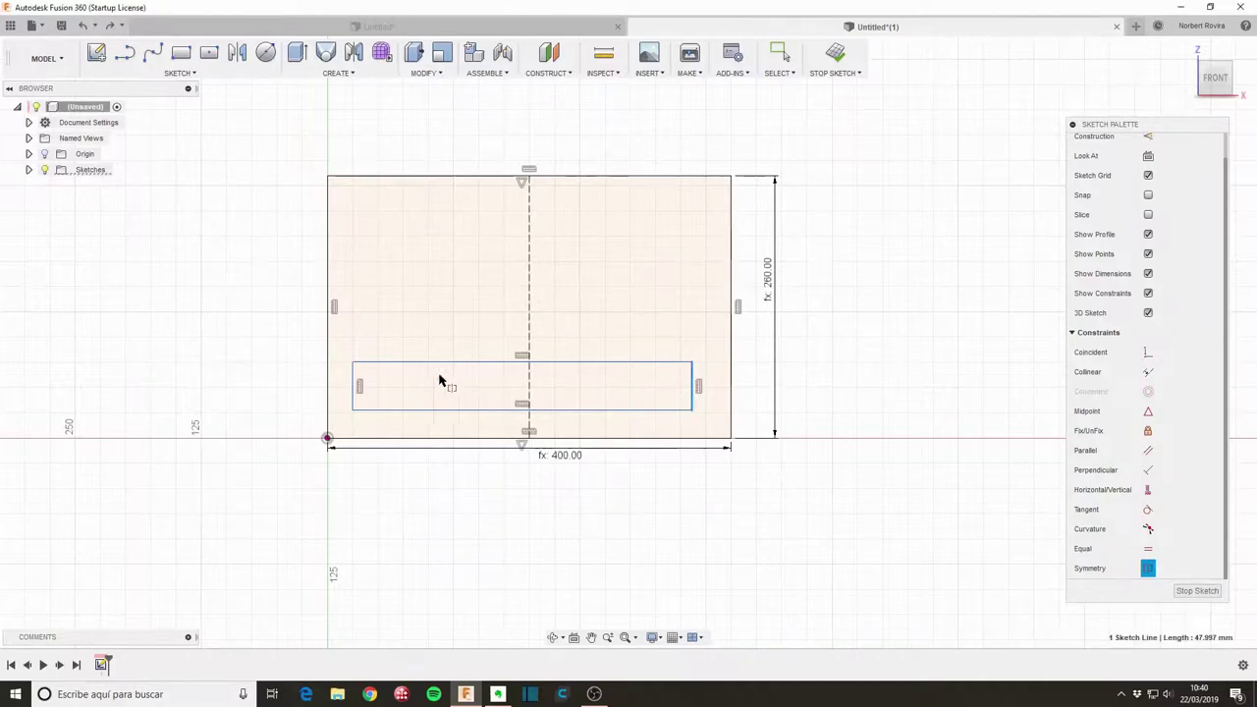
click(354, 385)
click(530, 312)
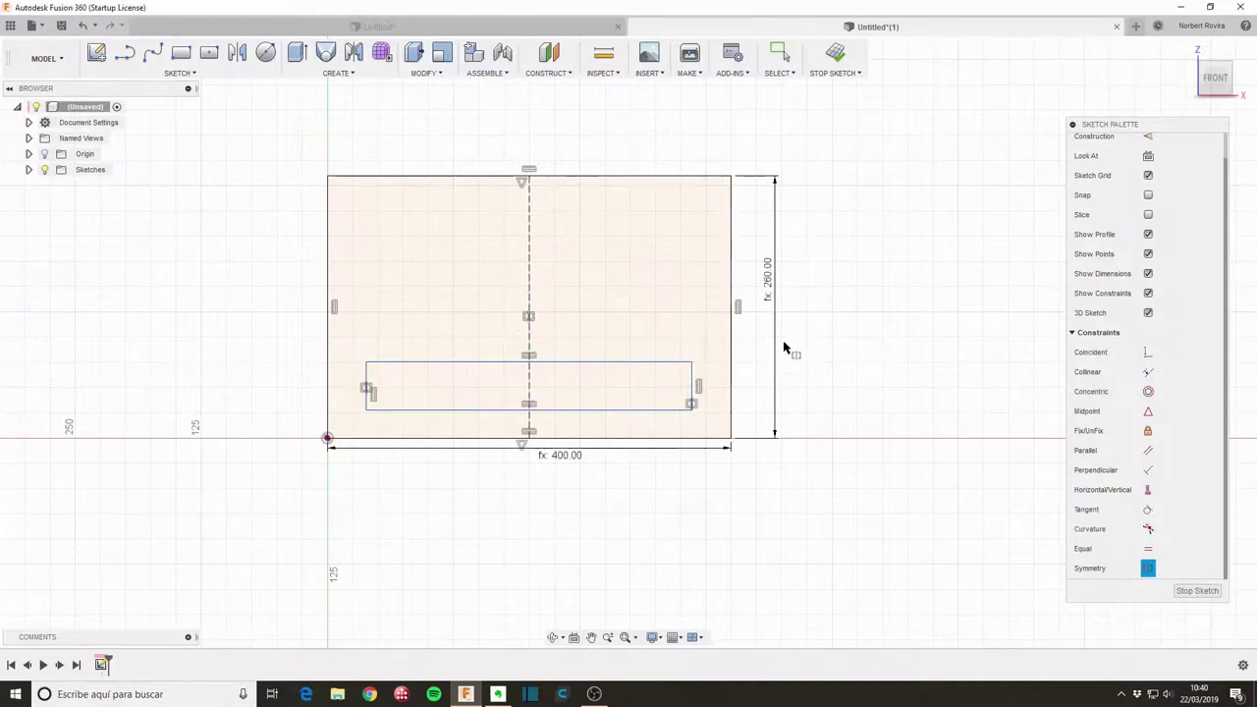
key(Escape)
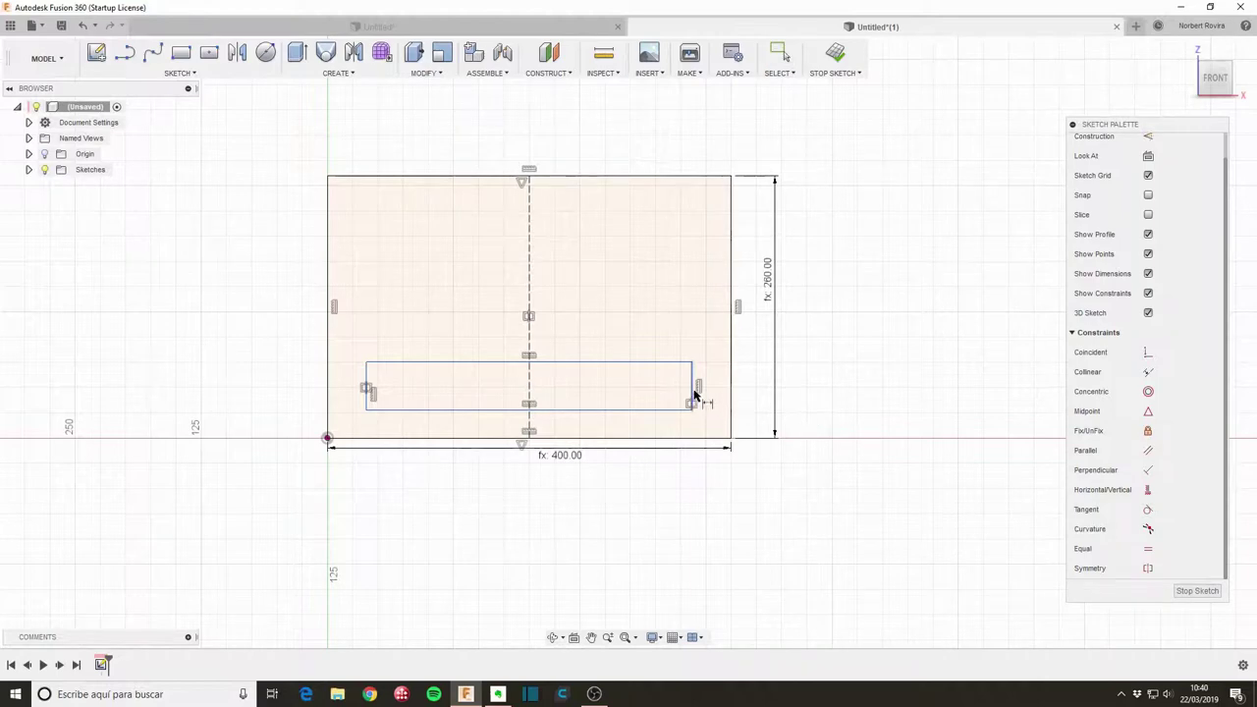
Dimension the inner rectangle's height to drheight and its width to drlong.
click(694, 393)
key(d)
click(855, 400)
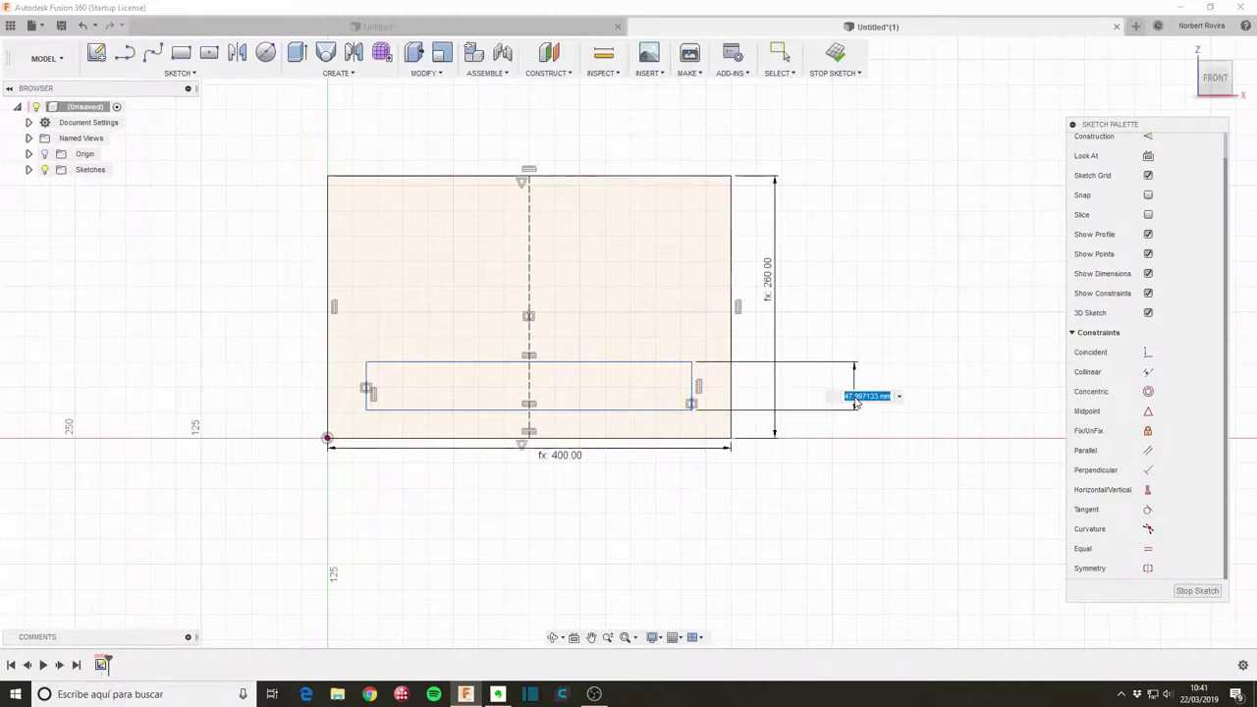
text(drhe)
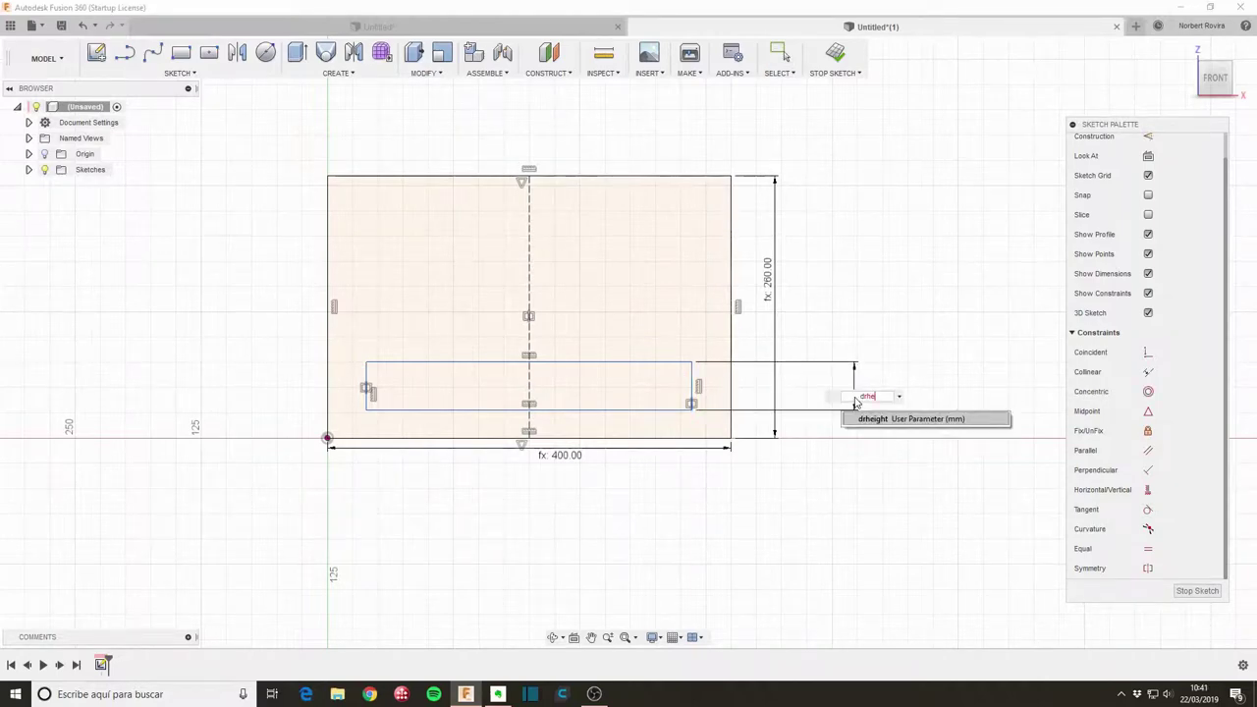
key(Return)
key(Return)
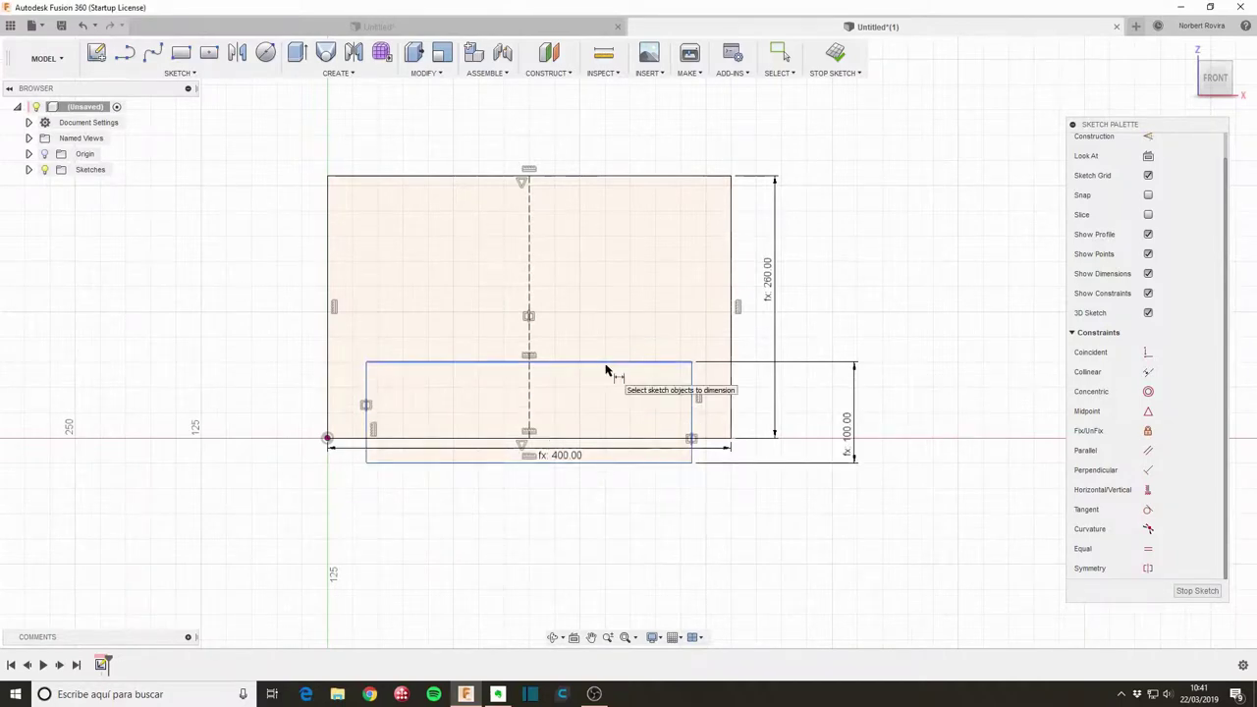
click(579, 469)
click(589, 514)
text(d)
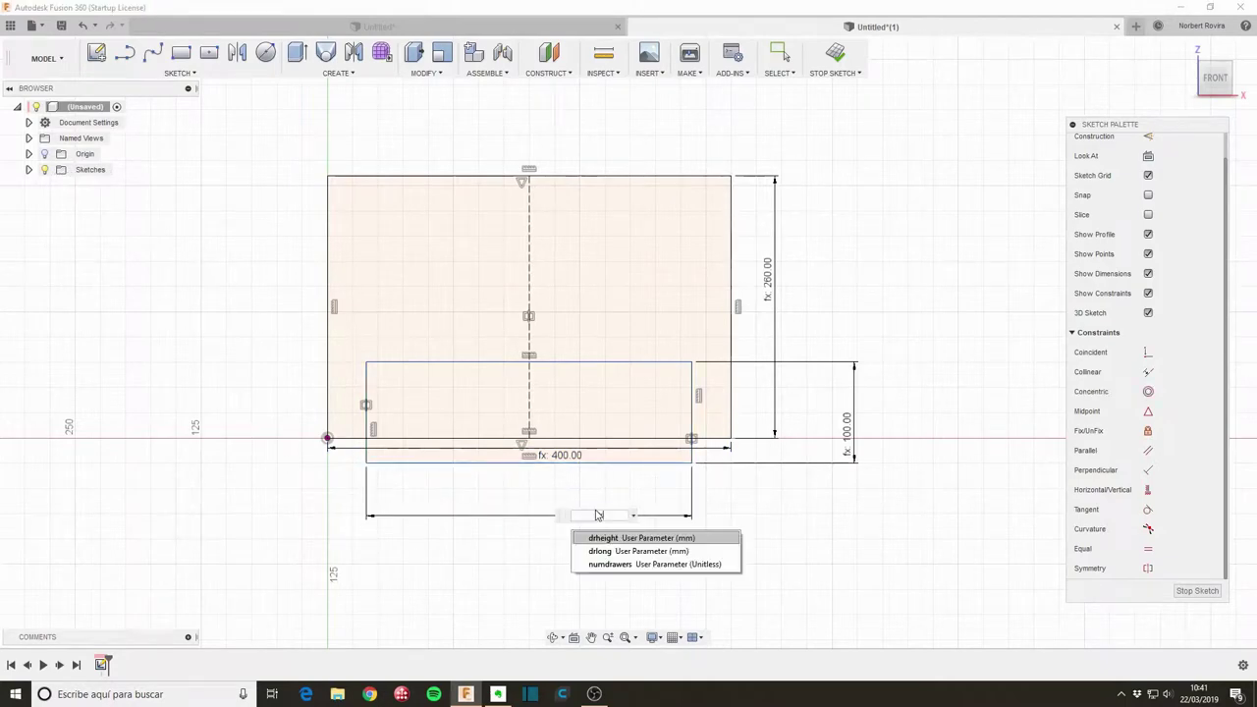
text(rl)
click(632, 541)
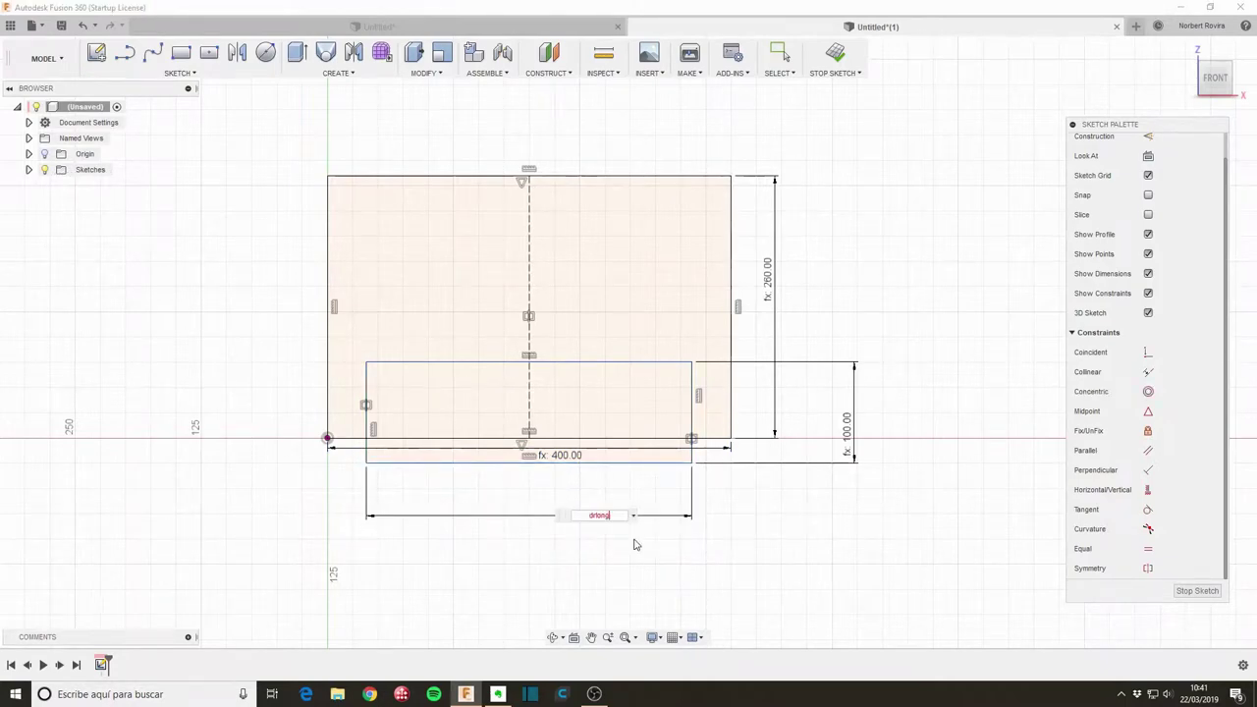
key(Return)
key(Escape)
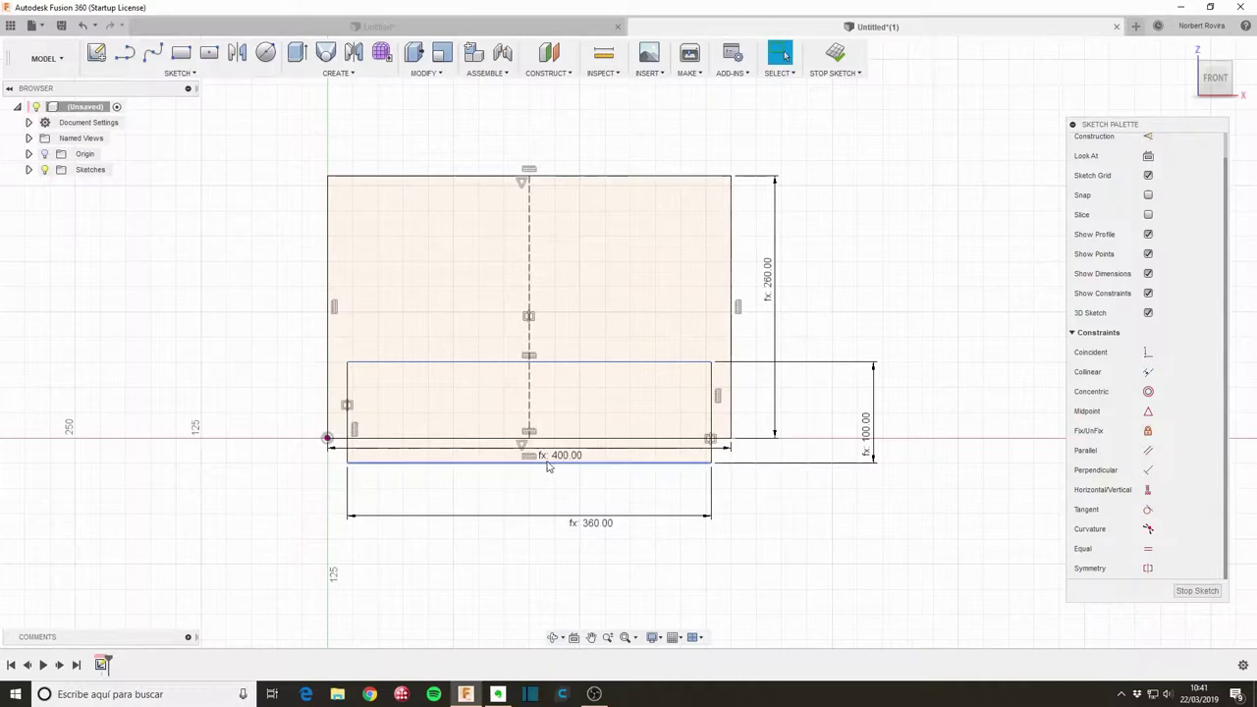
Set the gap below the inner rectangle to the space parameter (20 mm).
drag(547, 462, 548, 409)
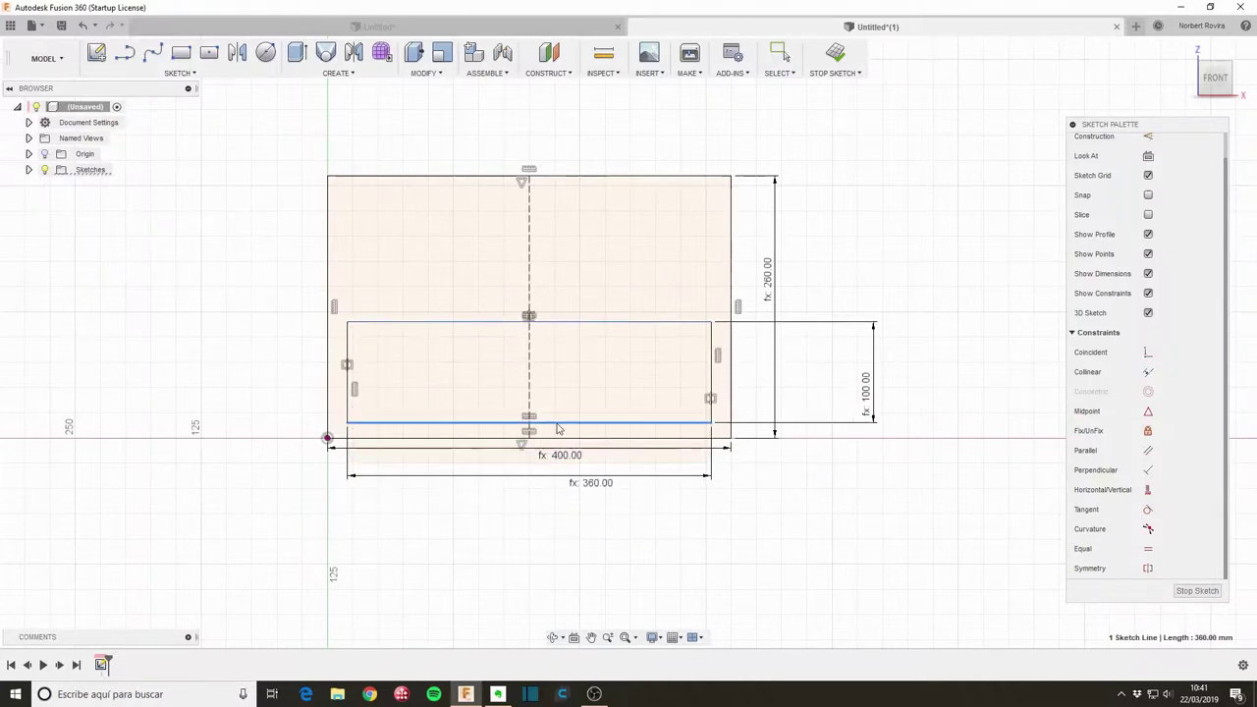
key(Escape)
key(d)
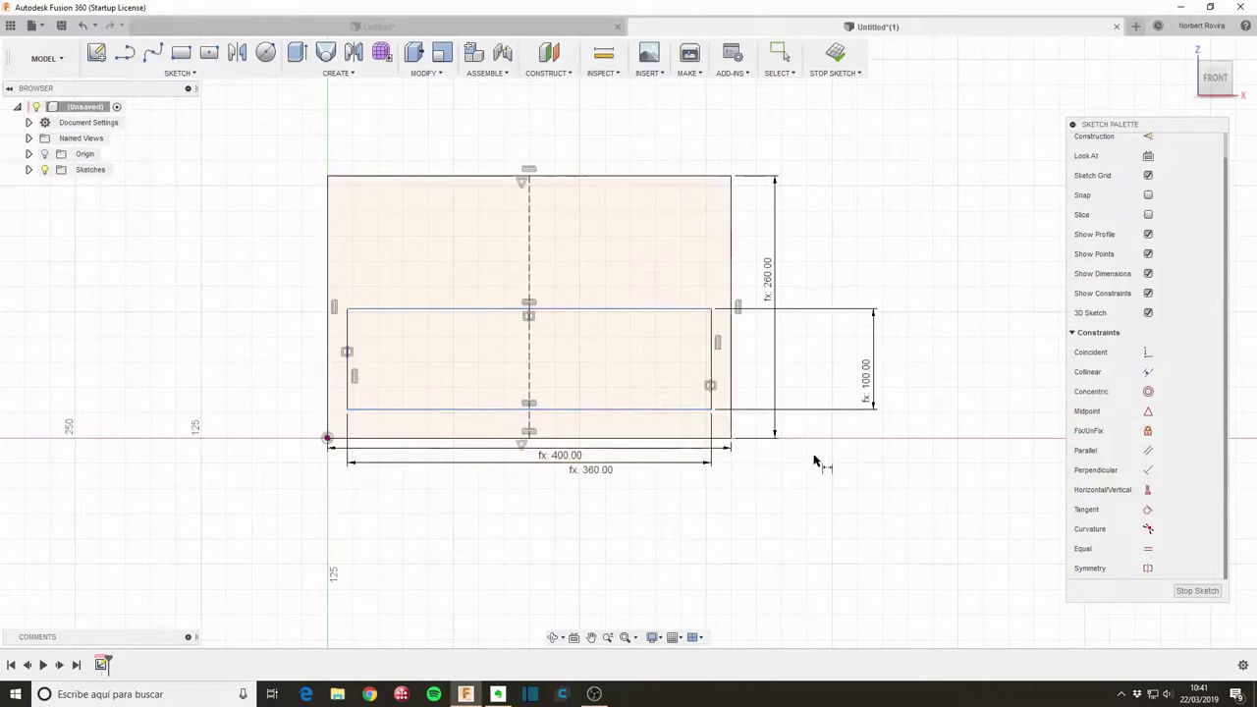
click(690, 438)
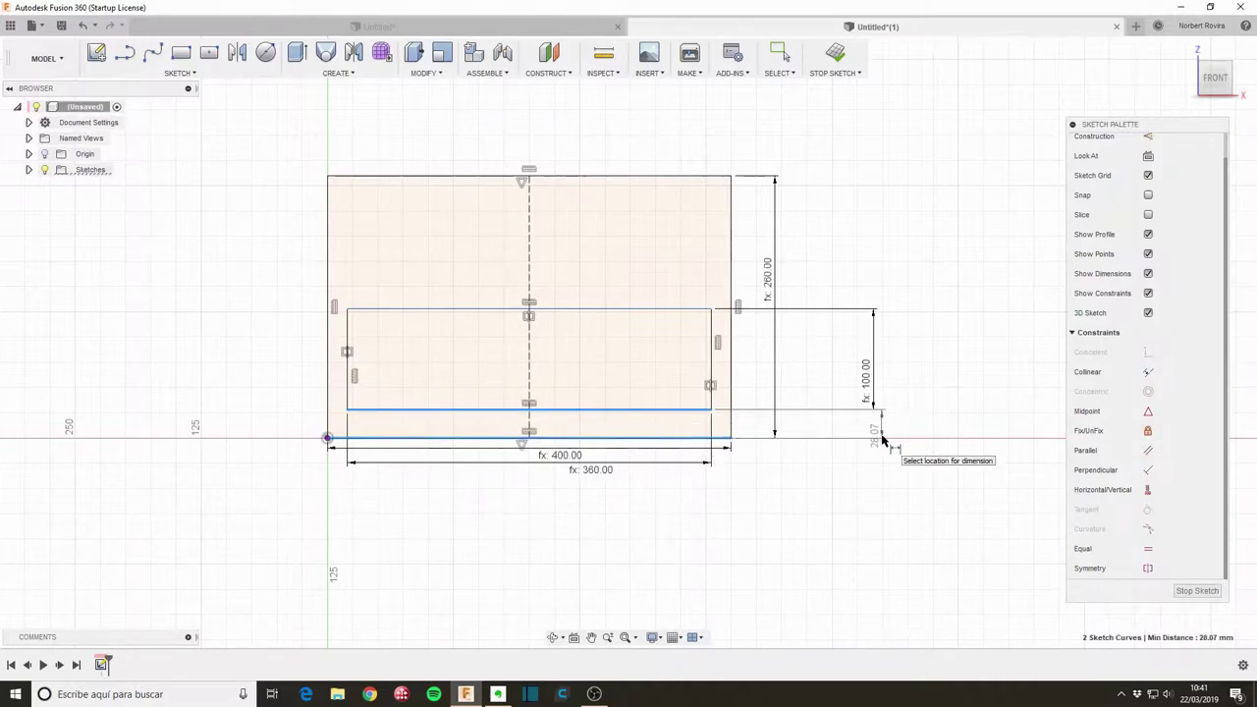
click(886, 432)
text(spa)
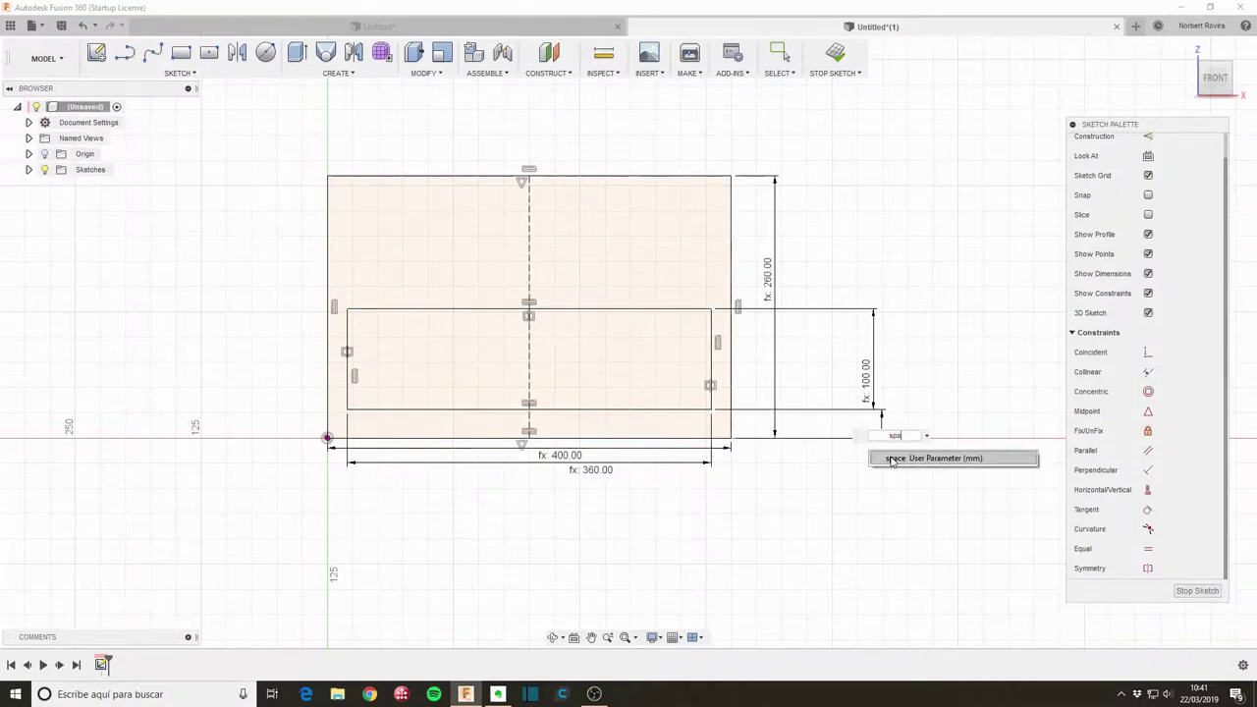
click(892, 458)
key(Return)
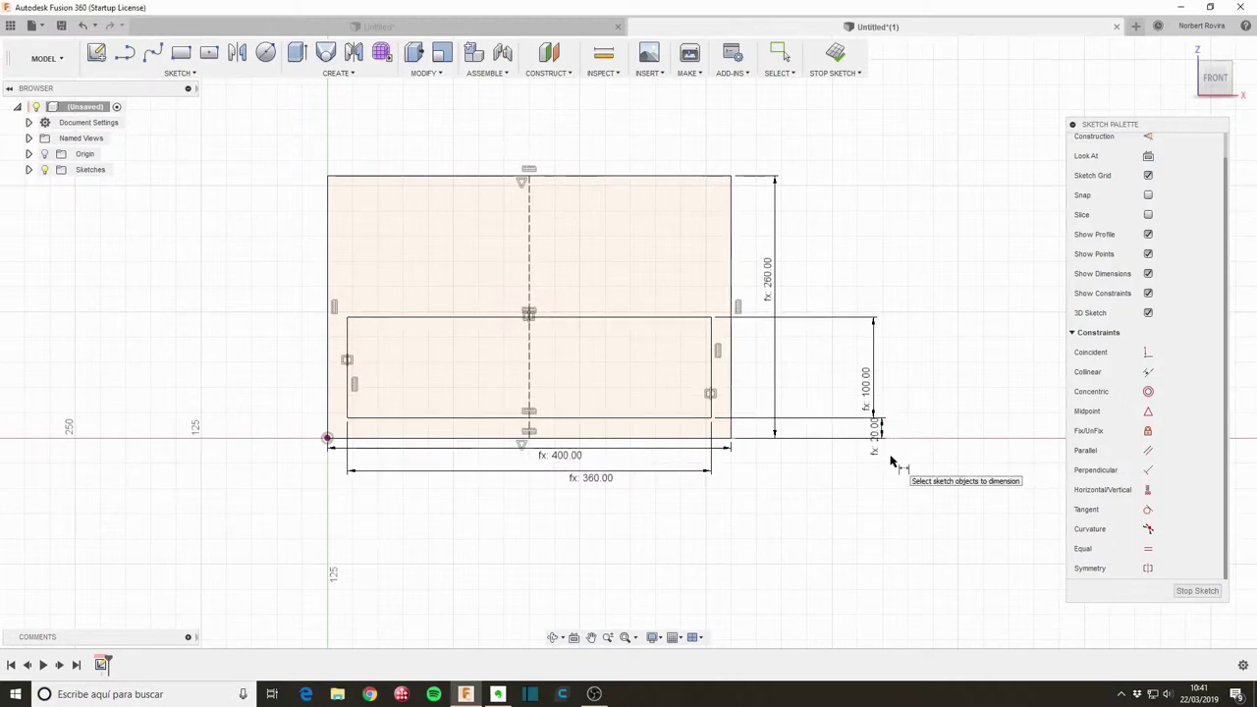
key(Escape)
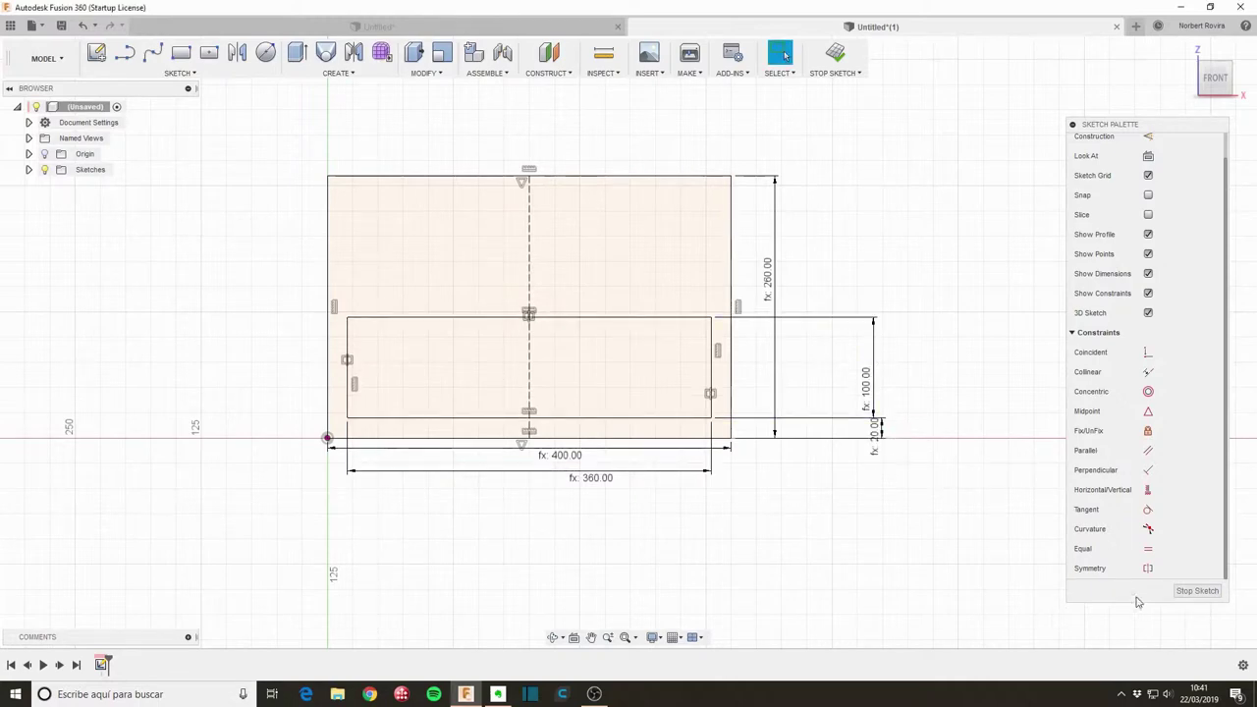
Finish the sketch and extrude both profiles by the thickness parameter into a solid panel.
click(1212, 590)
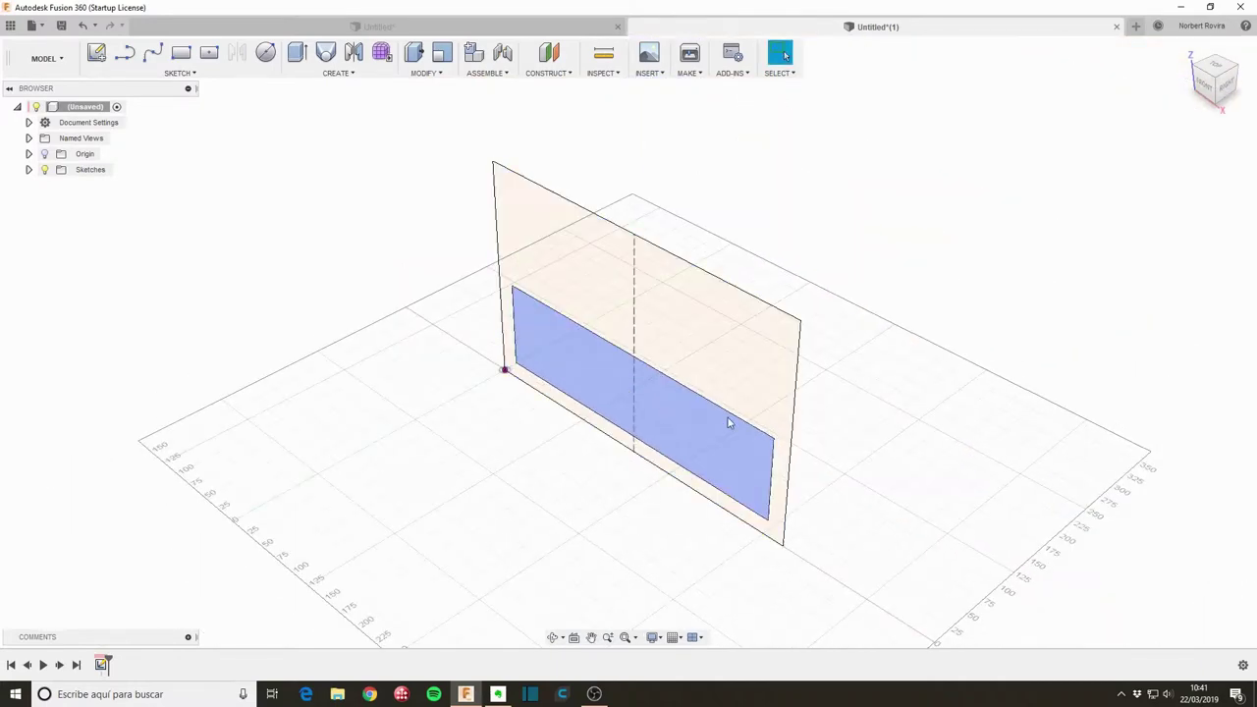
key(e)
click(727, 314)
click(668, 412)
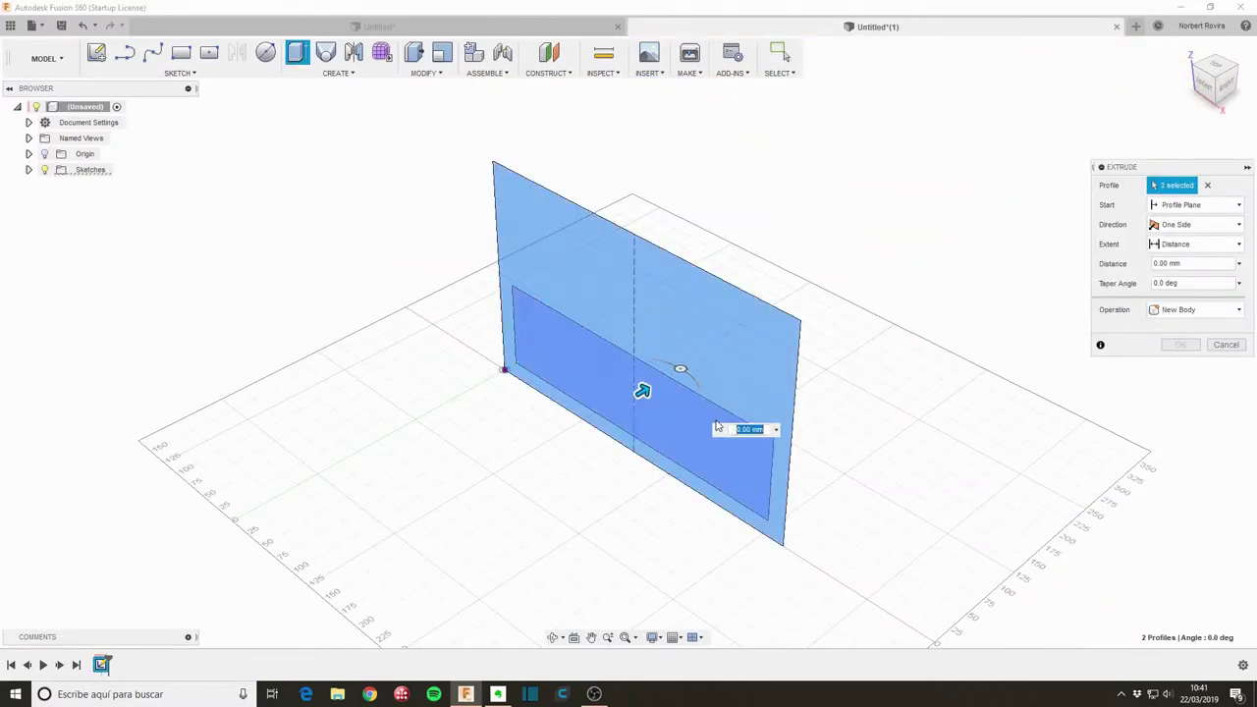
text(t)
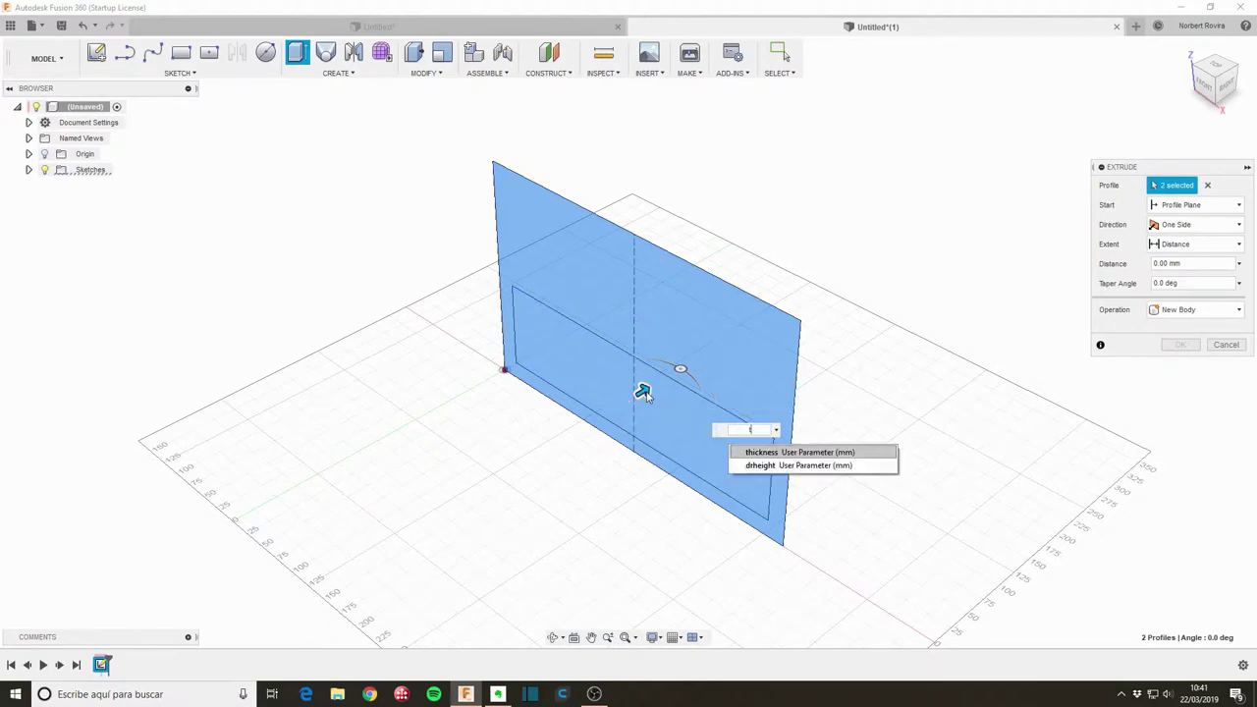
text(h)
text(10)
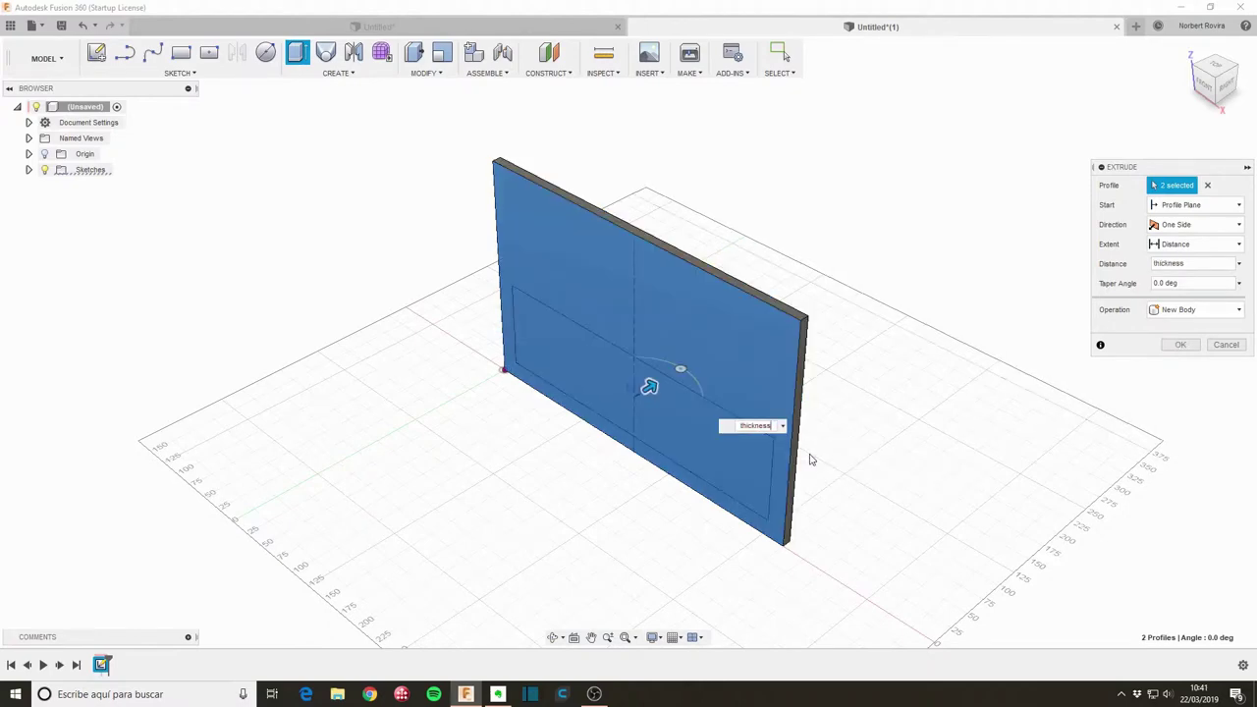
key(Return)
key(e)
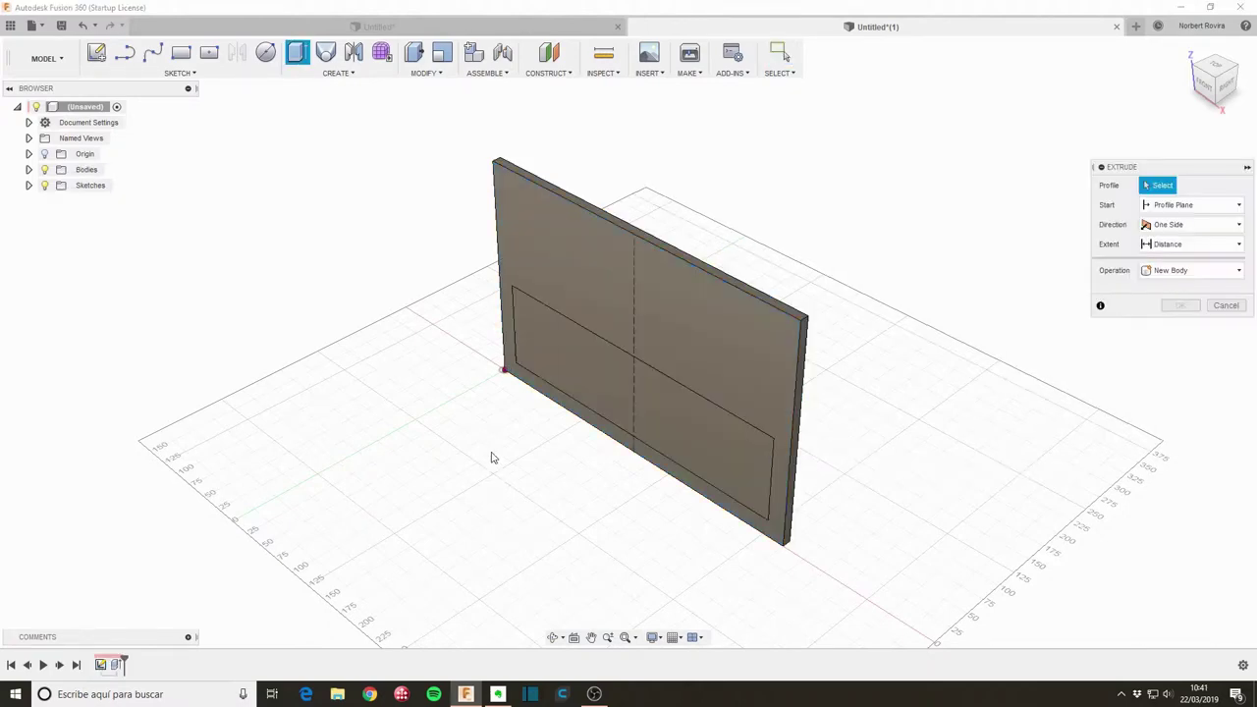
click(694, 416)
Cut the lower drawer rectangle into the panel with a To Object extent to the panel face.
text(25)
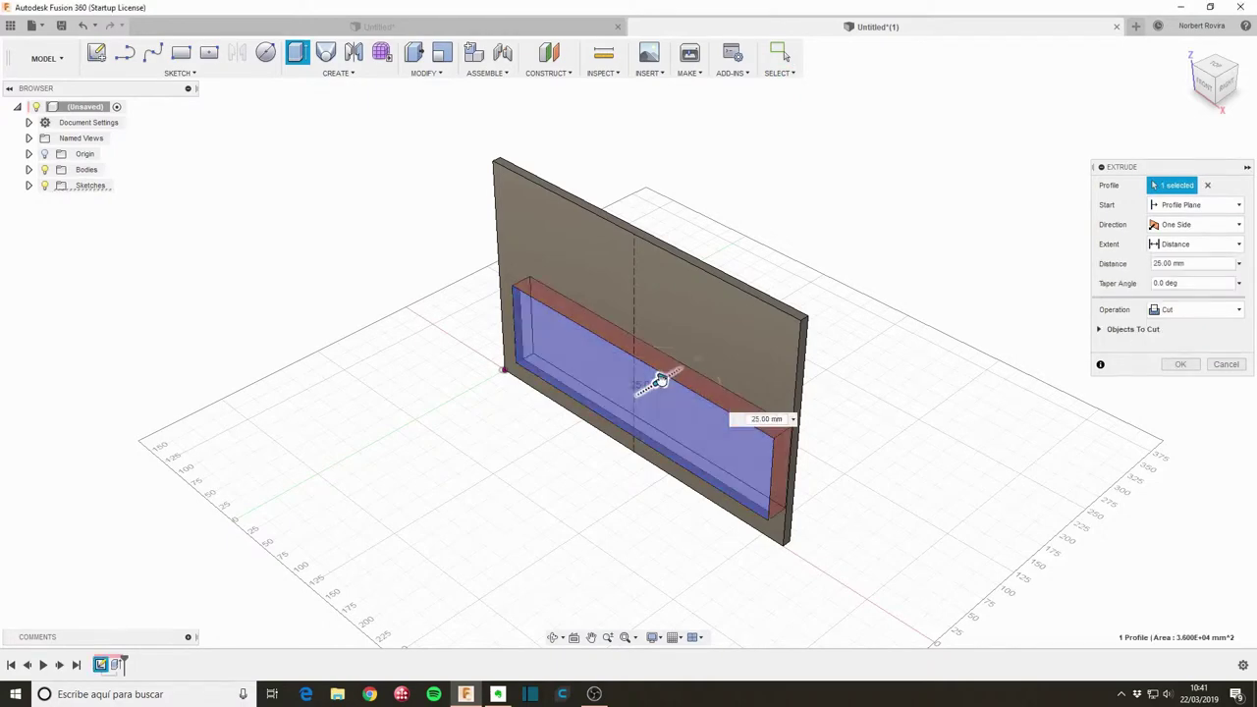
click(1227, 244)
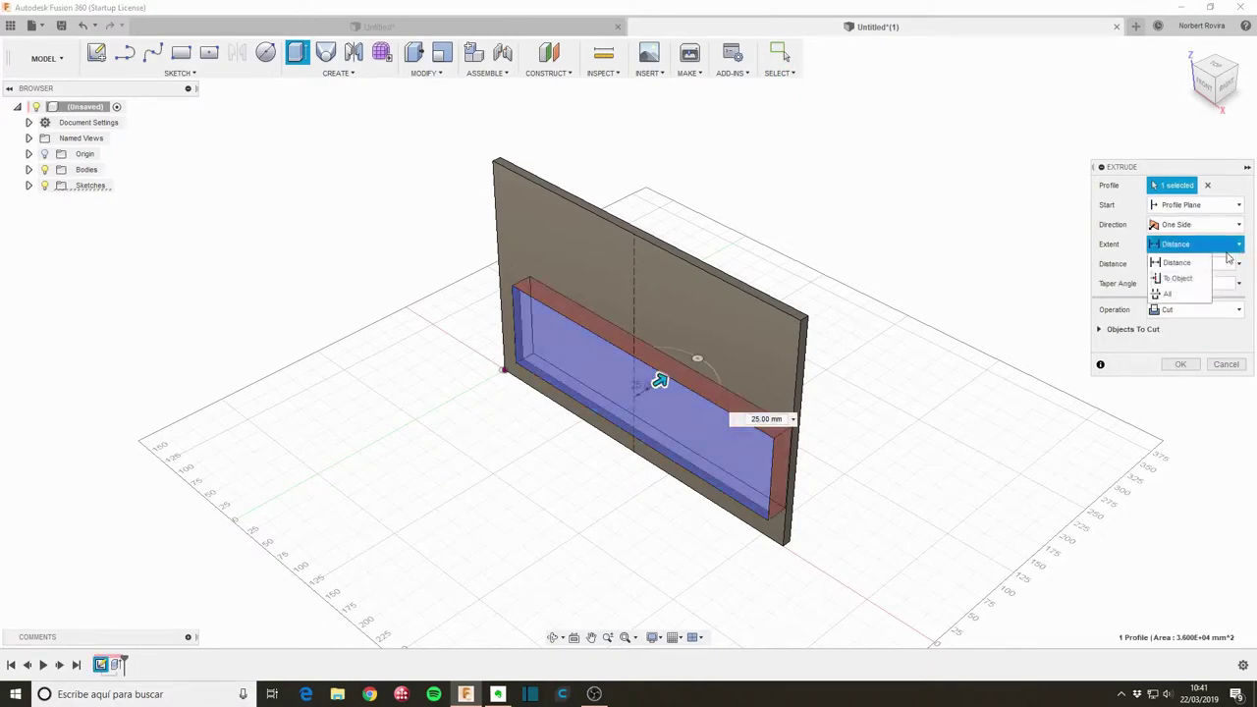
click(1177, 278)
shift+middle_drag(906, 353, 598, 329)
click(598, 329)
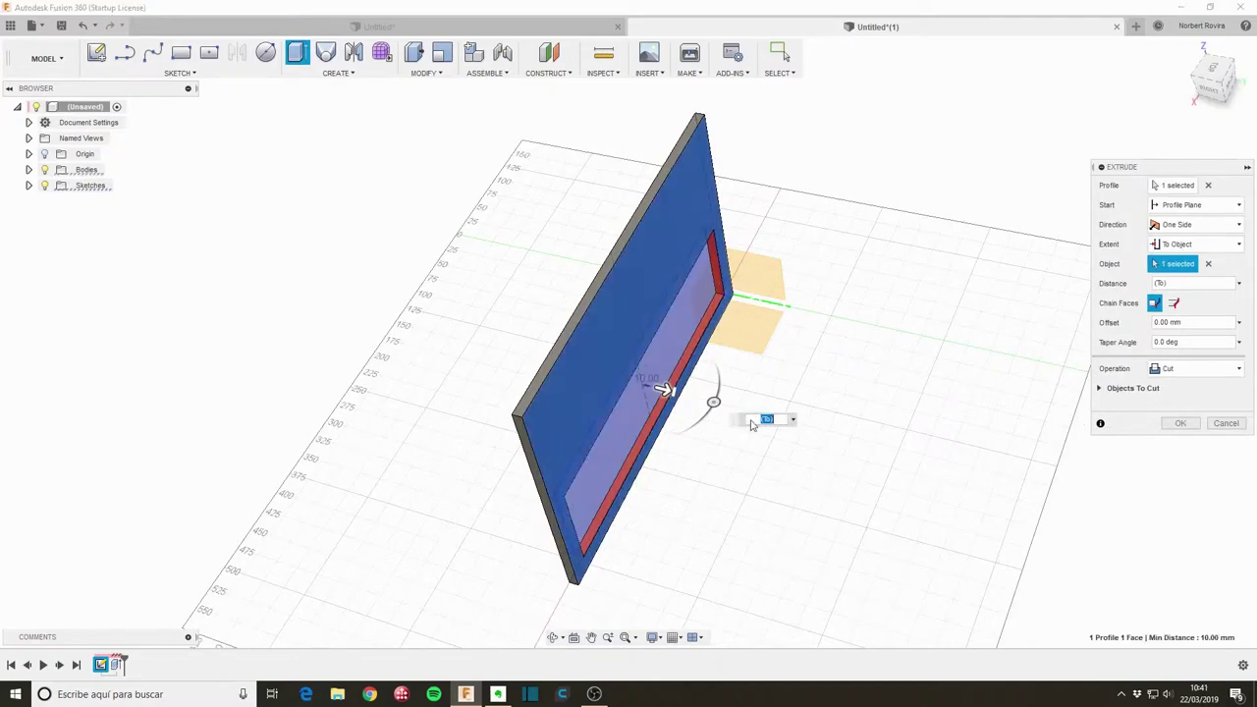
click(1215, 83)
click(1181, 423)
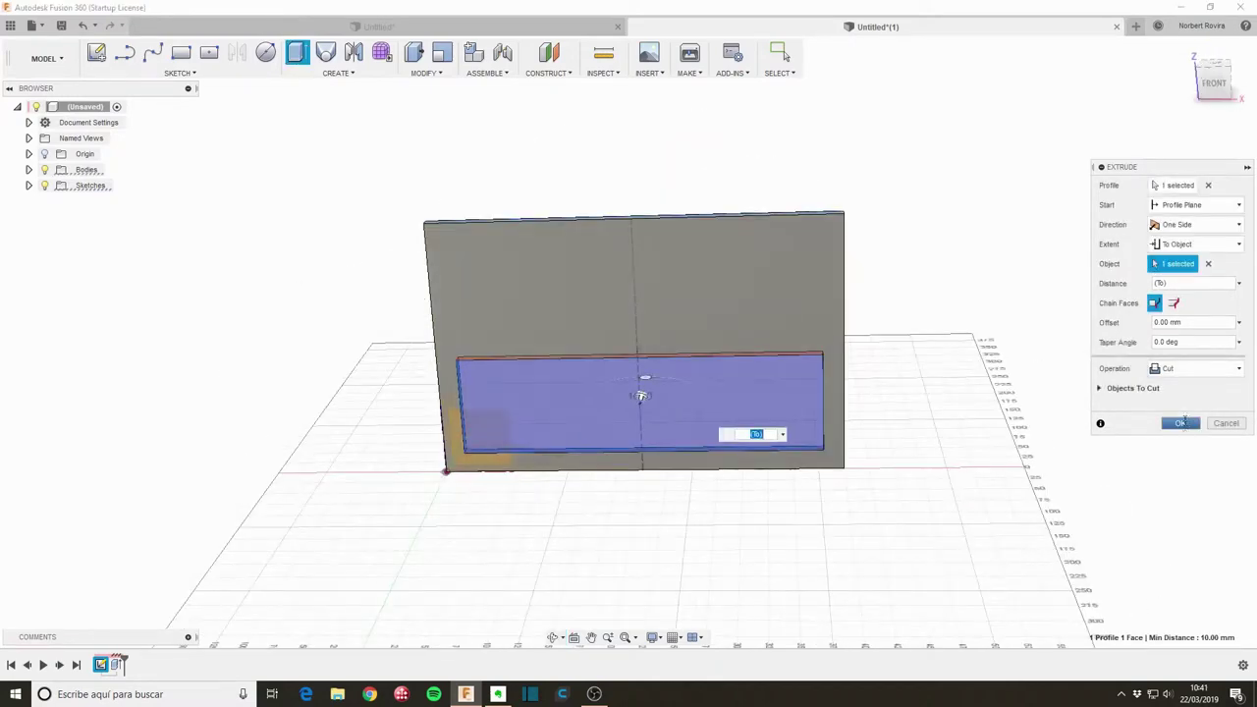
scroll(510, 436, down, 1)
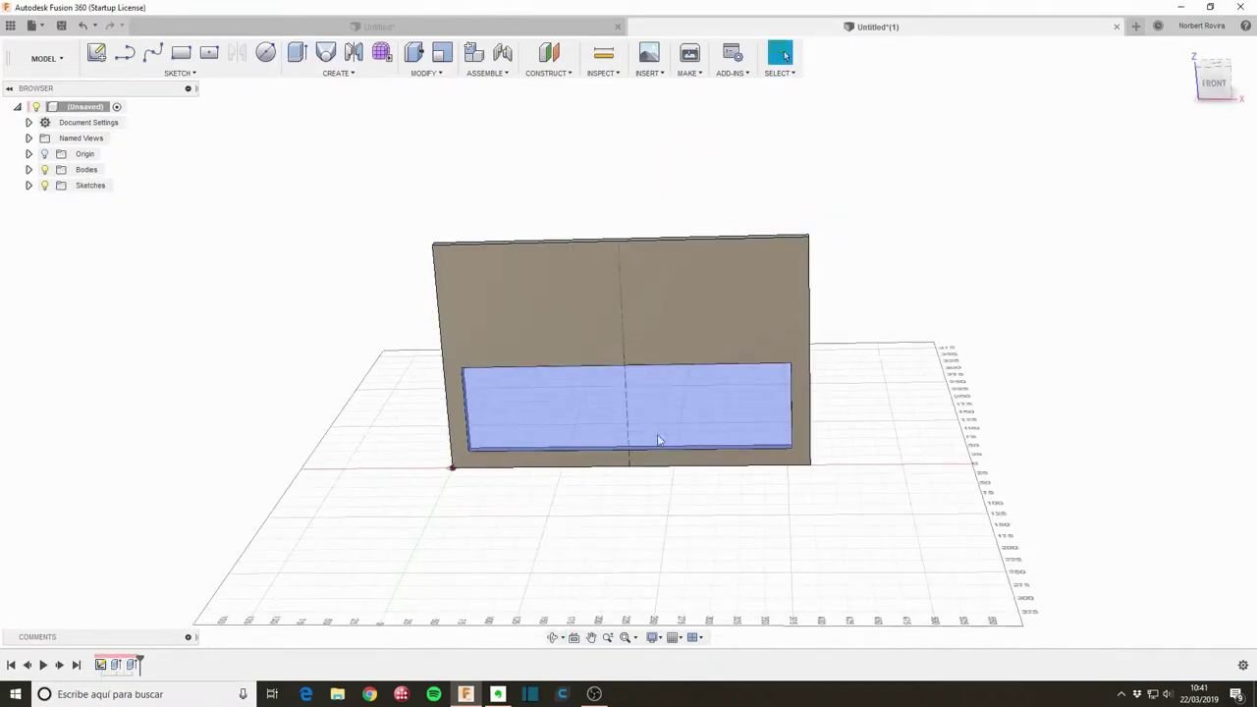
Start a rectangular pattern of the drawer cut along the vertical edge.
key(s)
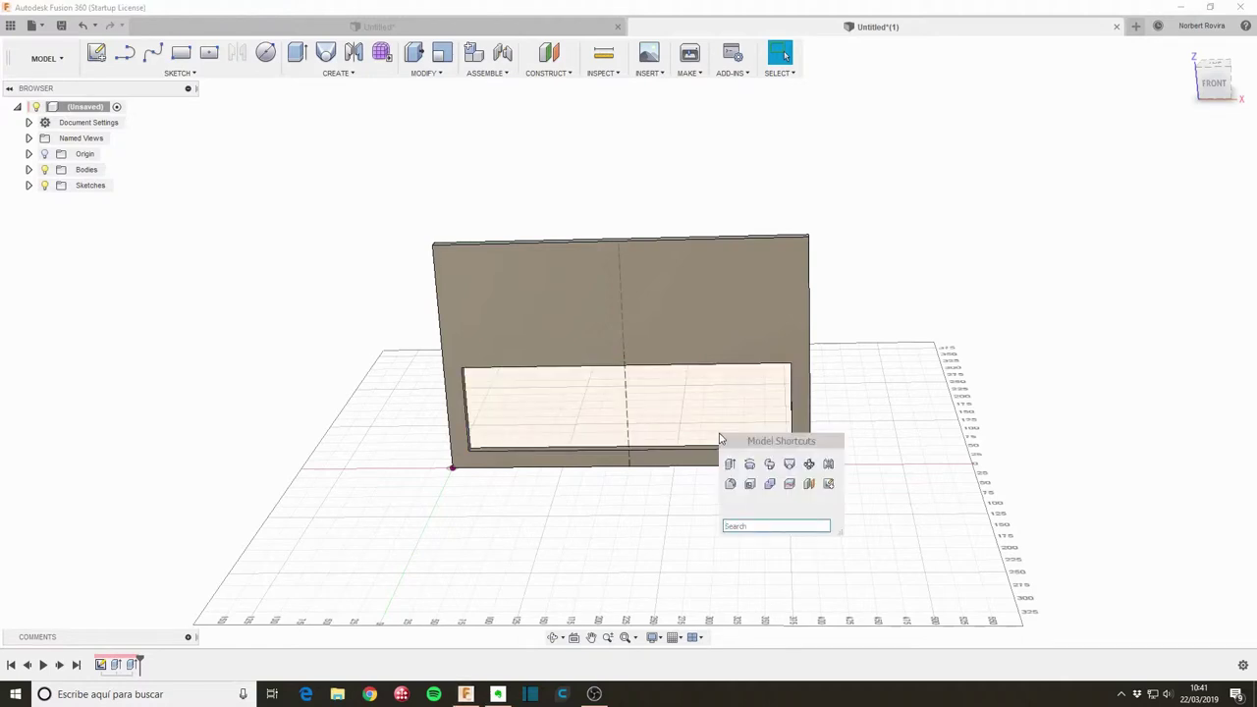
key(Escape)
click(336, 74)
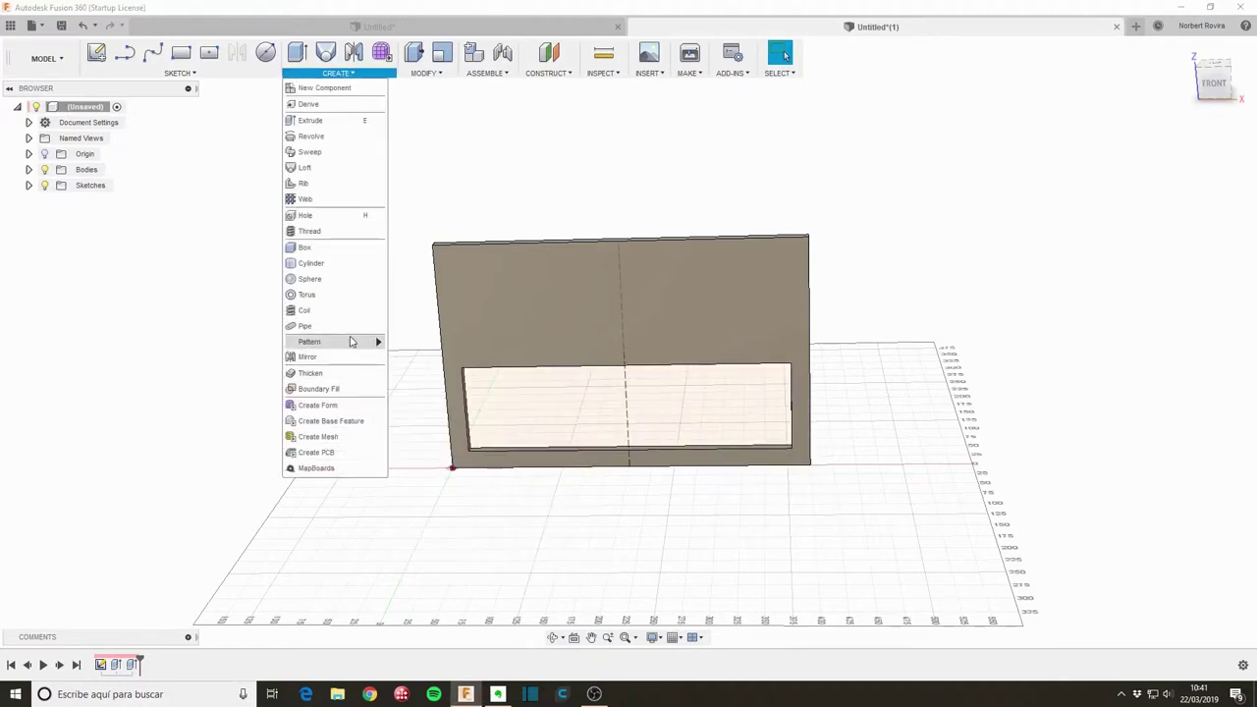
mouse_move(324, 341)
click(442, 341)
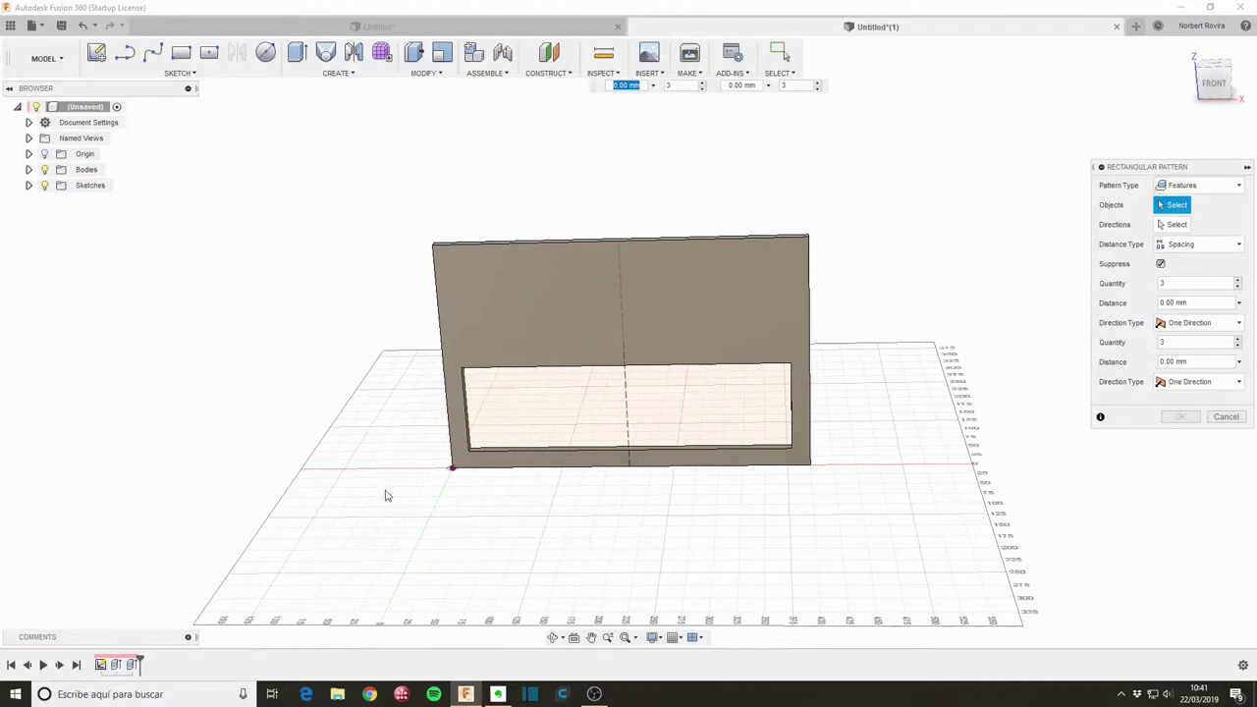
click(134, 665)
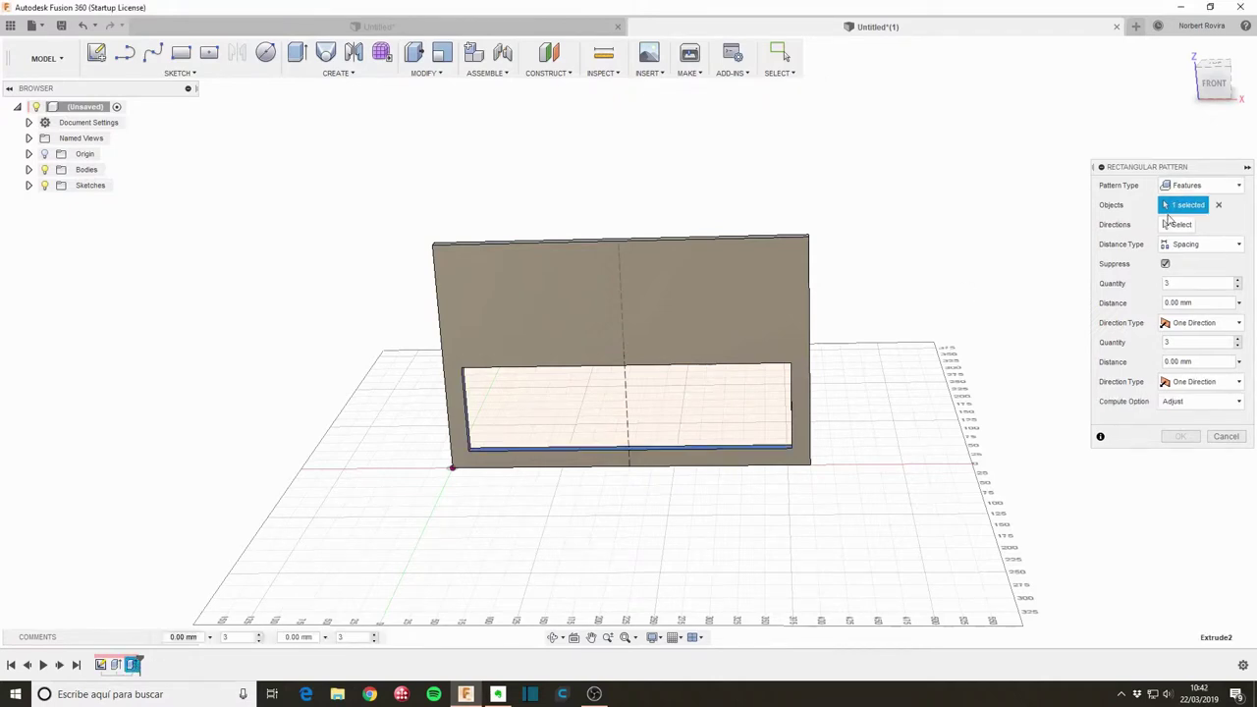
click(1174, 224)
click(628, 398)
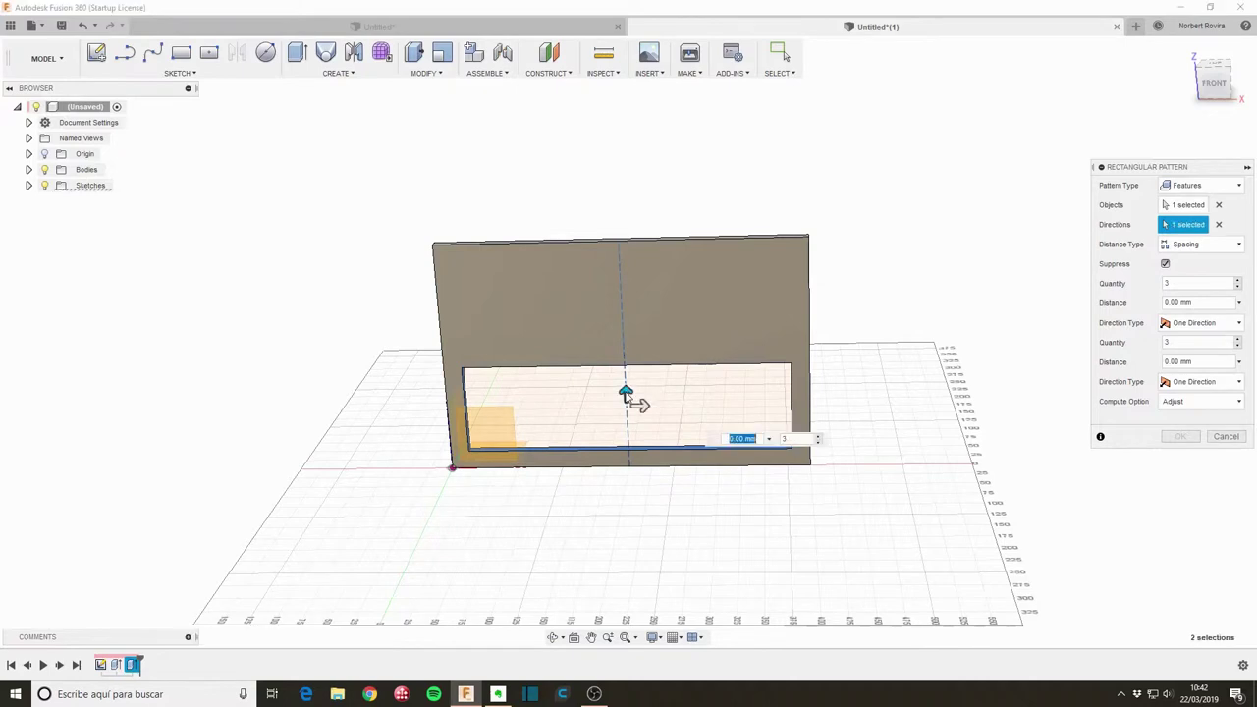
drag(629, 395, 623, 351)
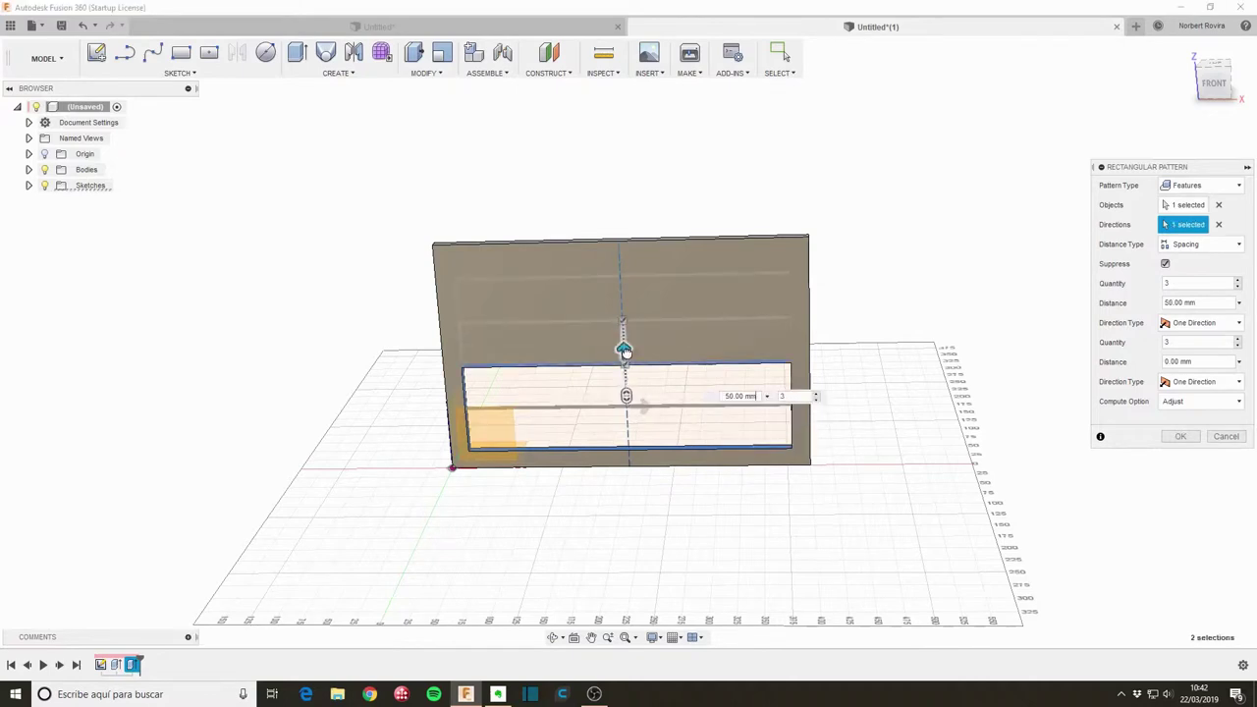
Set pattern quantity to numdrawers and distance to space+drheight, then apply it.
click(1166, 283)
text(num)
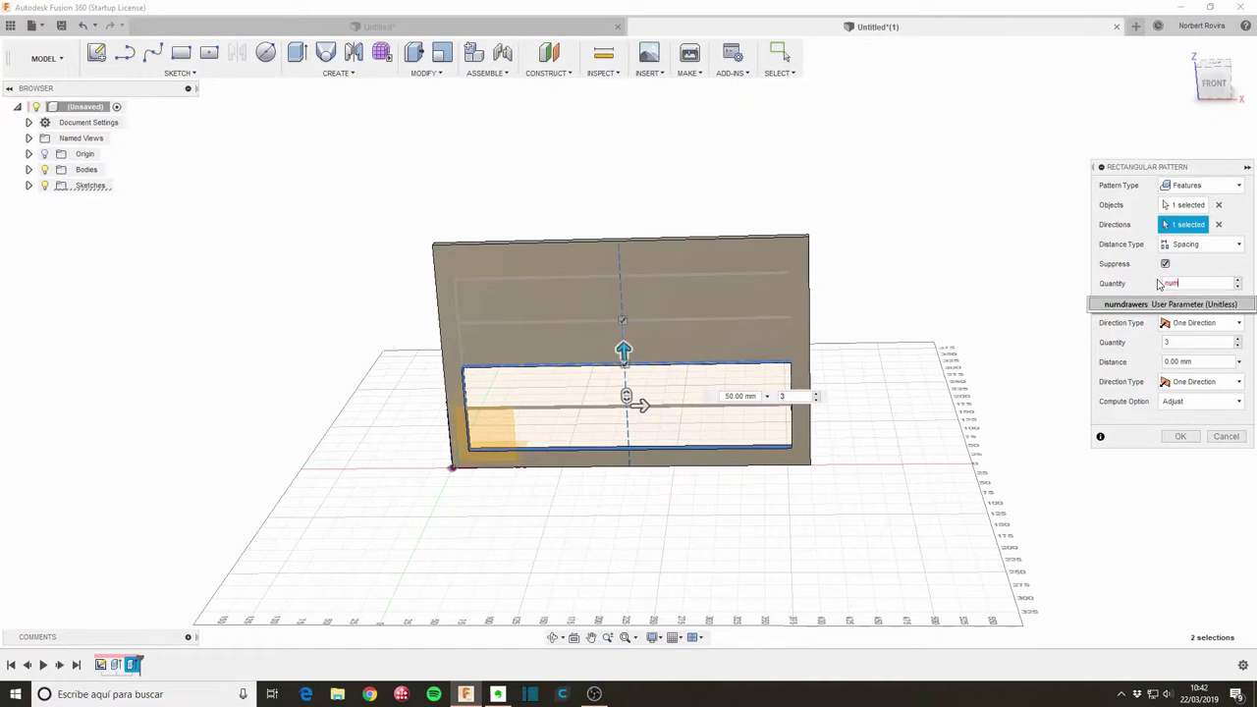
click(1198, 303)
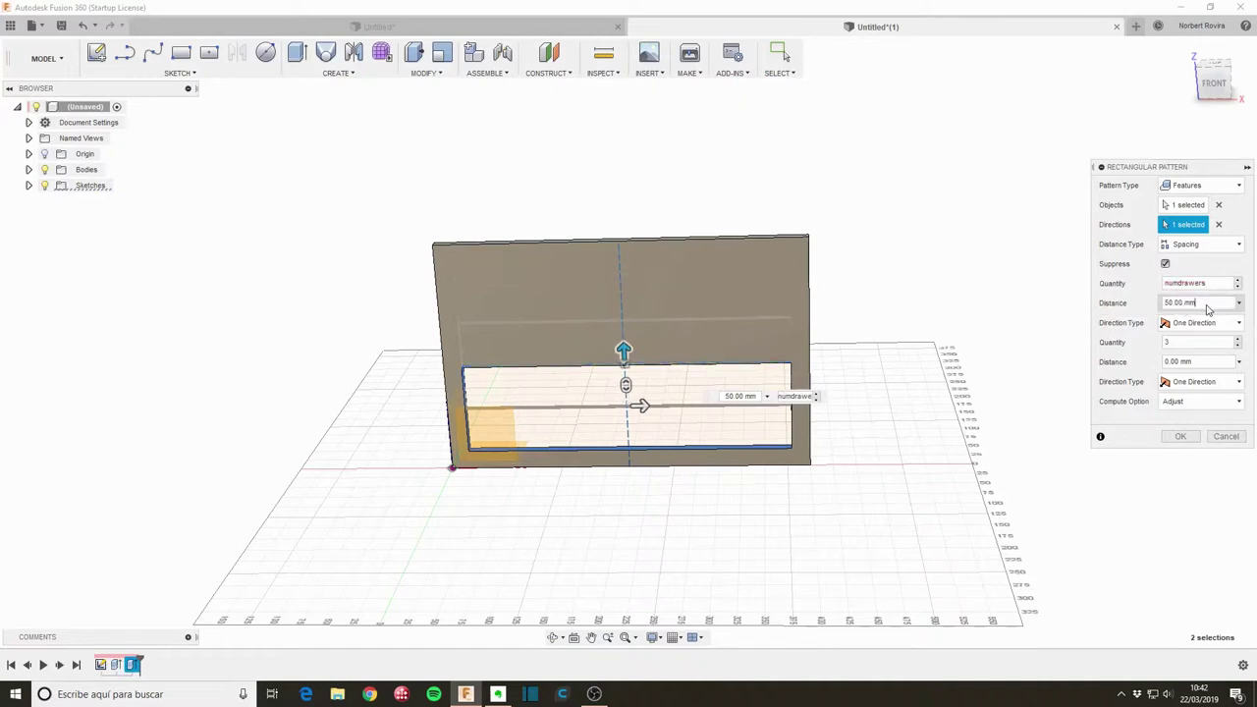
click(1207, 306)
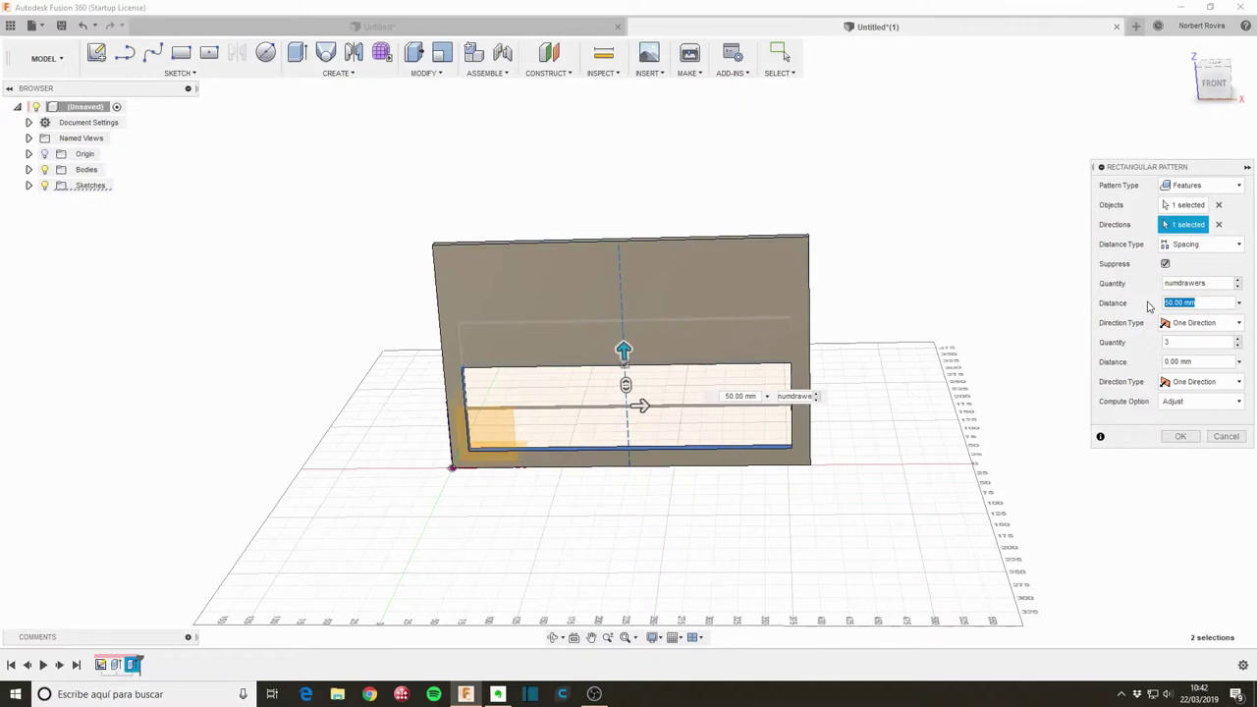
text(space)
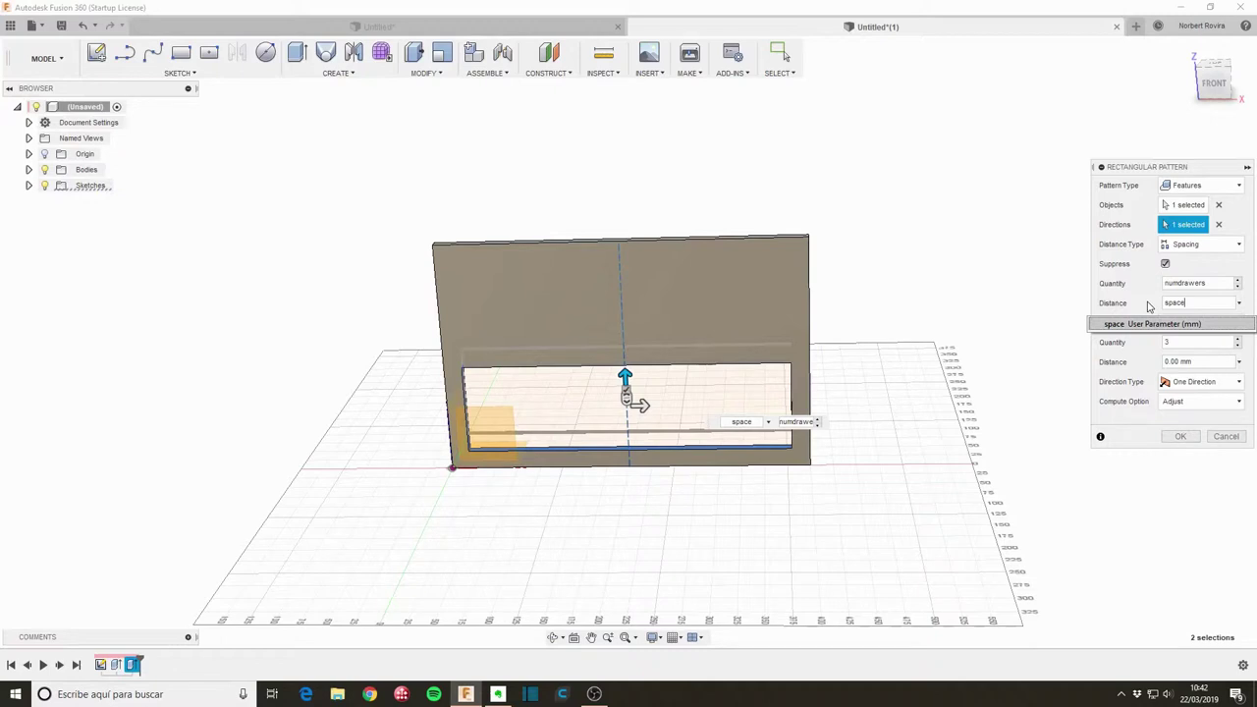
text(+dr)
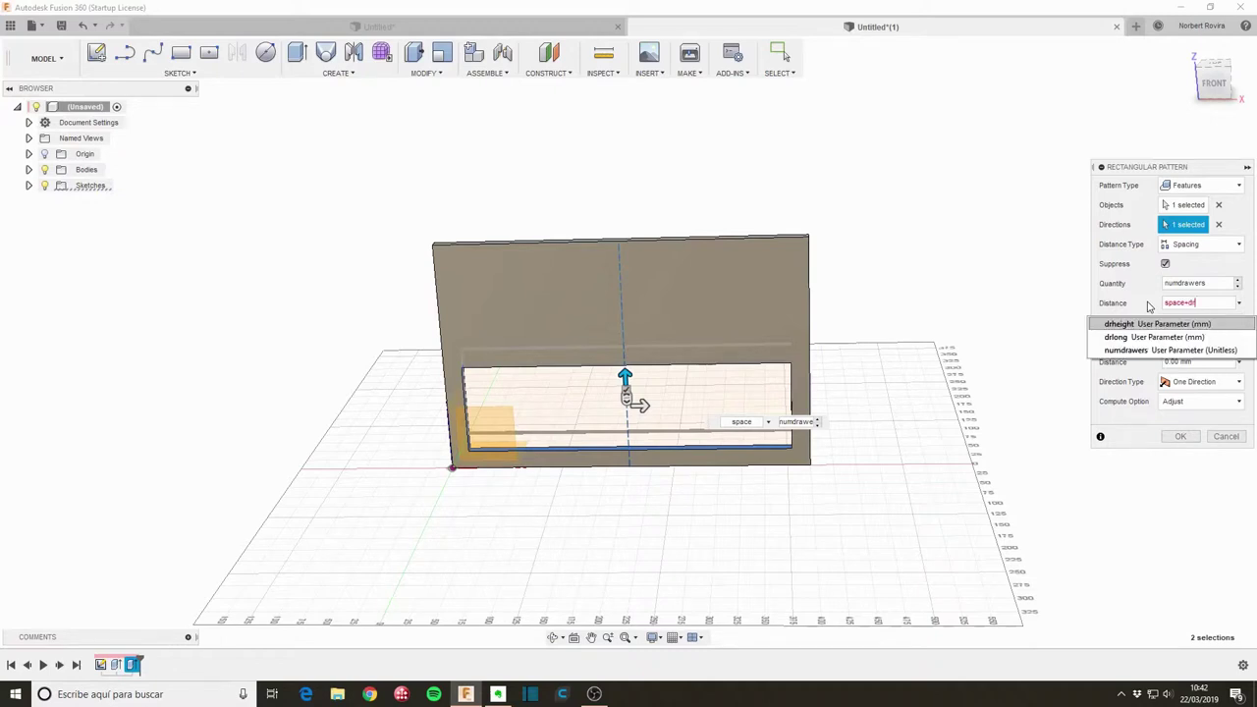
click(1178, 324)
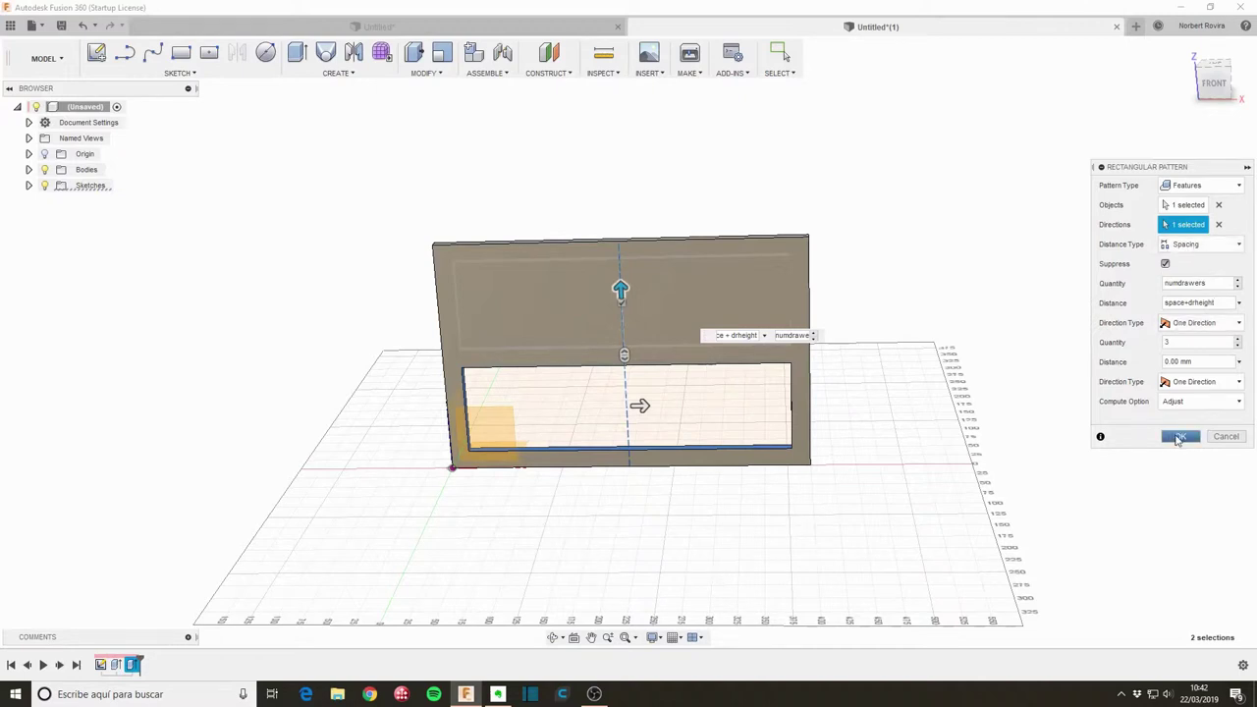
click(1177, 439)
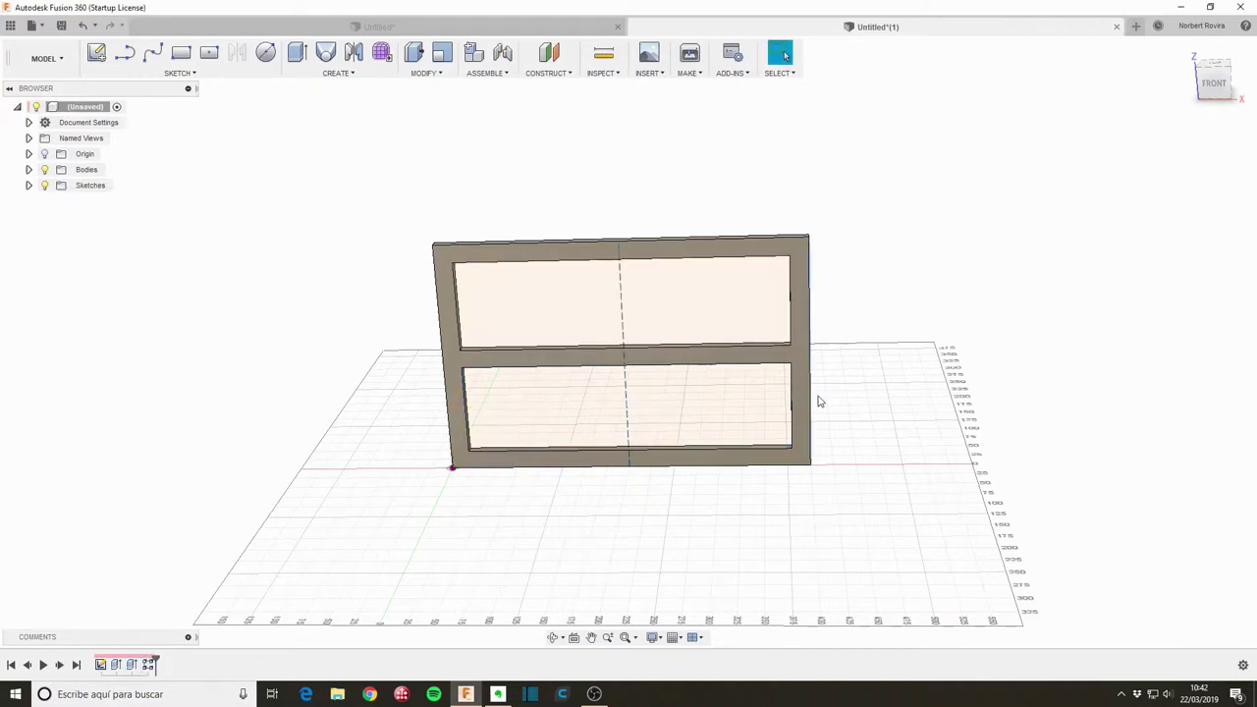
Start a new sketch on the plane facing the side of the frame.
mouse_move(819, 399)
shift+middle_down()
mouse_move(831, 457)
mouse_move(848, 435)
shift+middle_up()
drag(848, 435, 858, 426)
key(Escape)
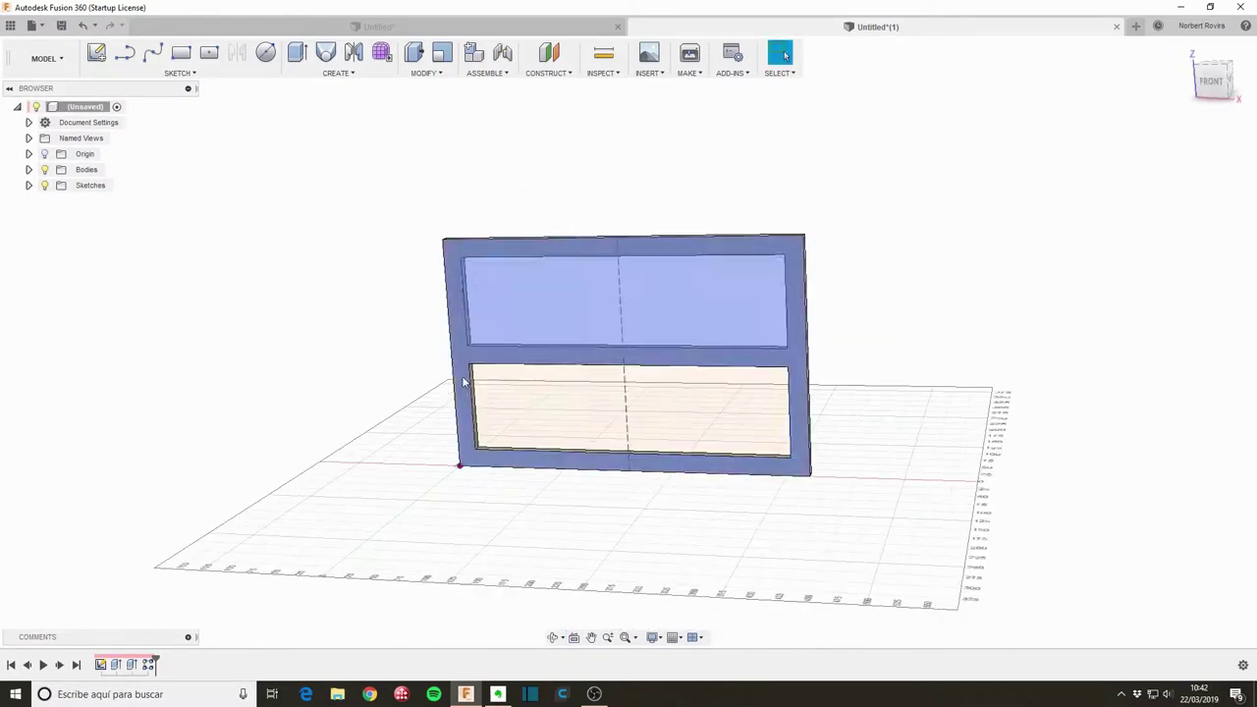
shift+middle_drag(639, 441, 564, 450)
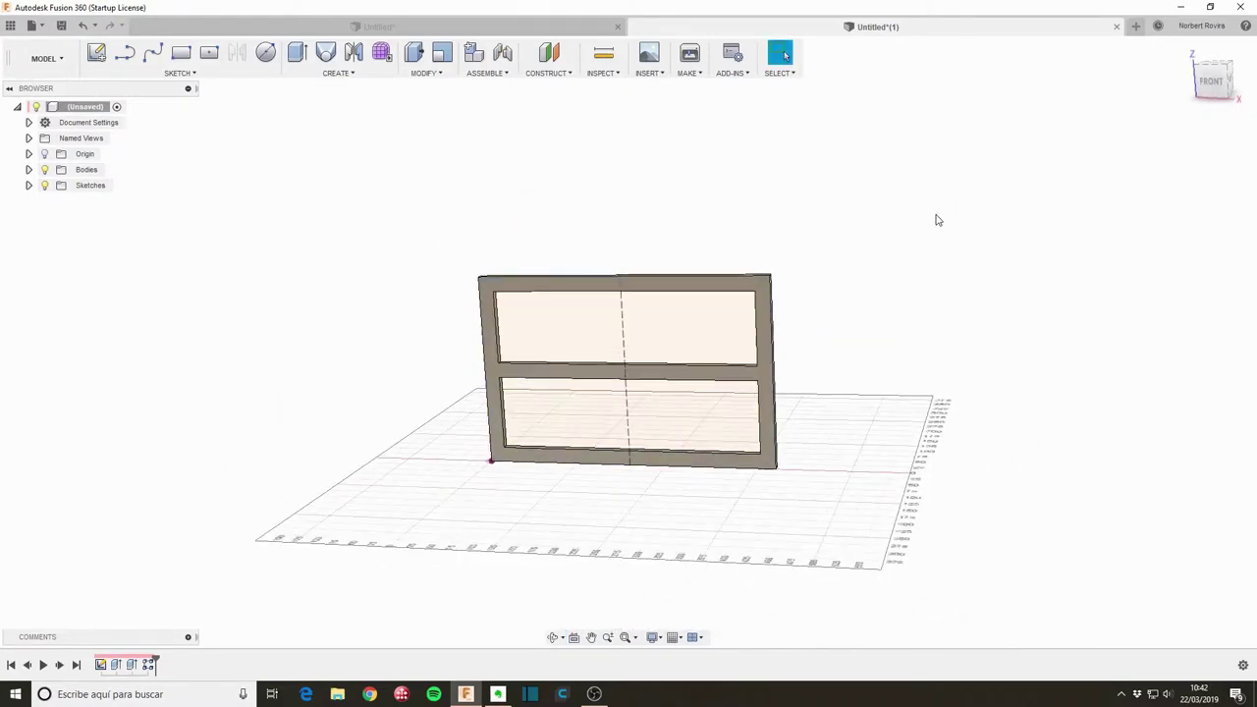
key(s)
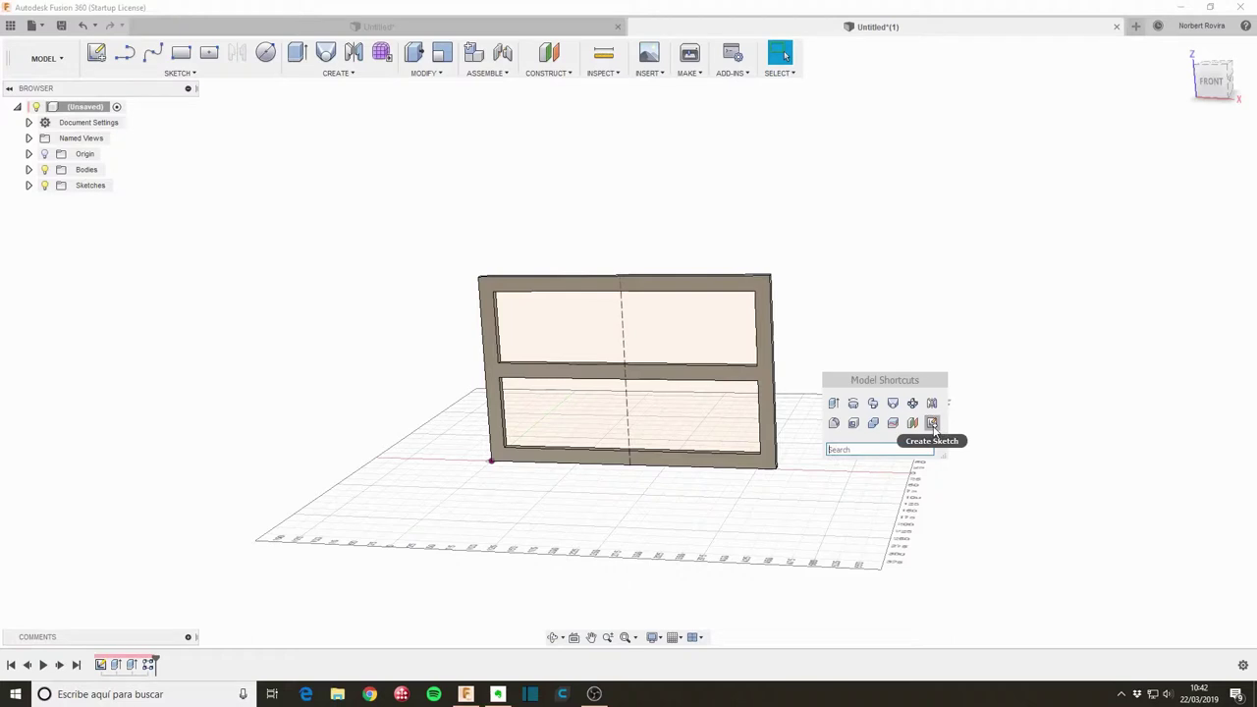
click(932, 422)
mouse_move(881, 412)
mouse_down()
mouse_move(830, 423)
mouse_move(707, 328)
mouse_up()
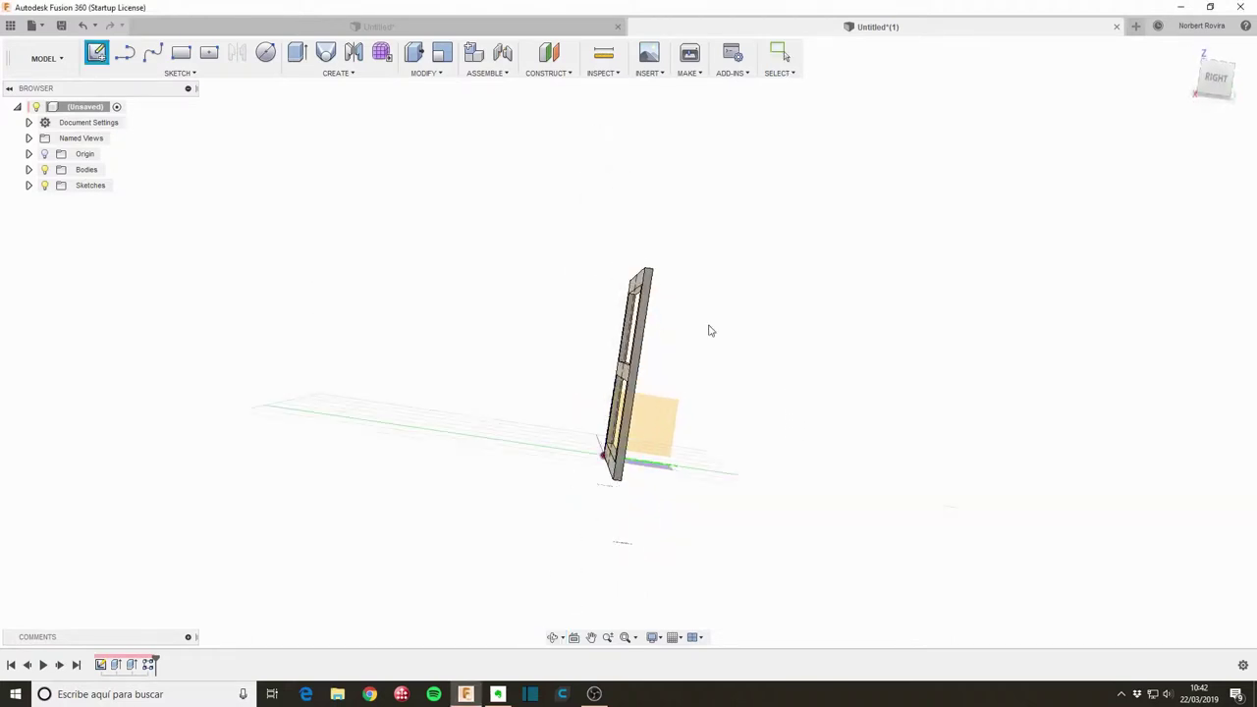
click(648, 294)
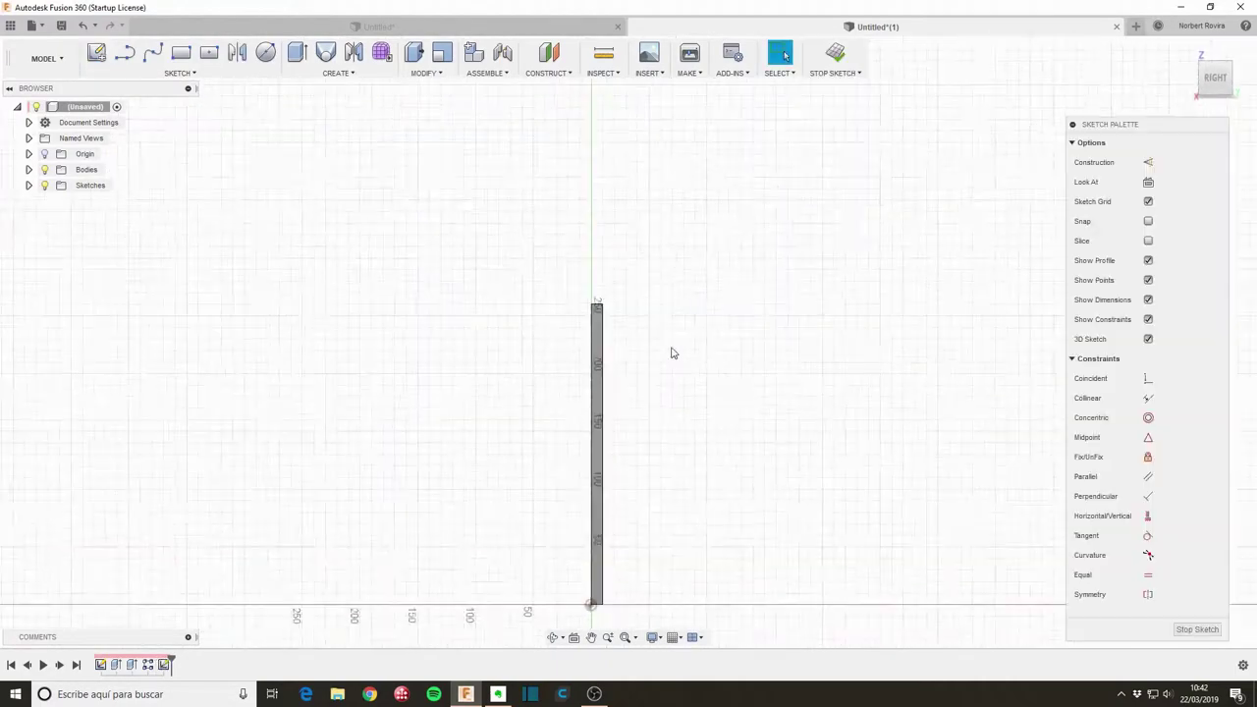
Project the frame's edge into the sketch as a reference line.
key(p)
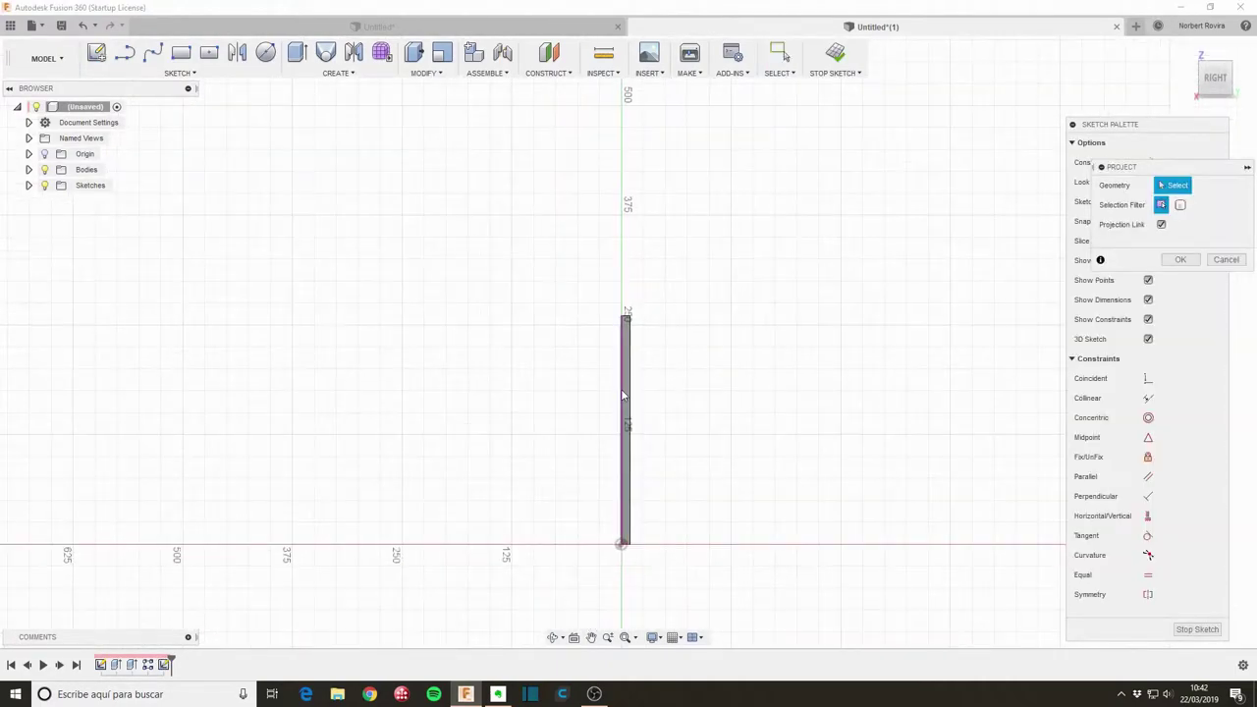
click(622, 395)
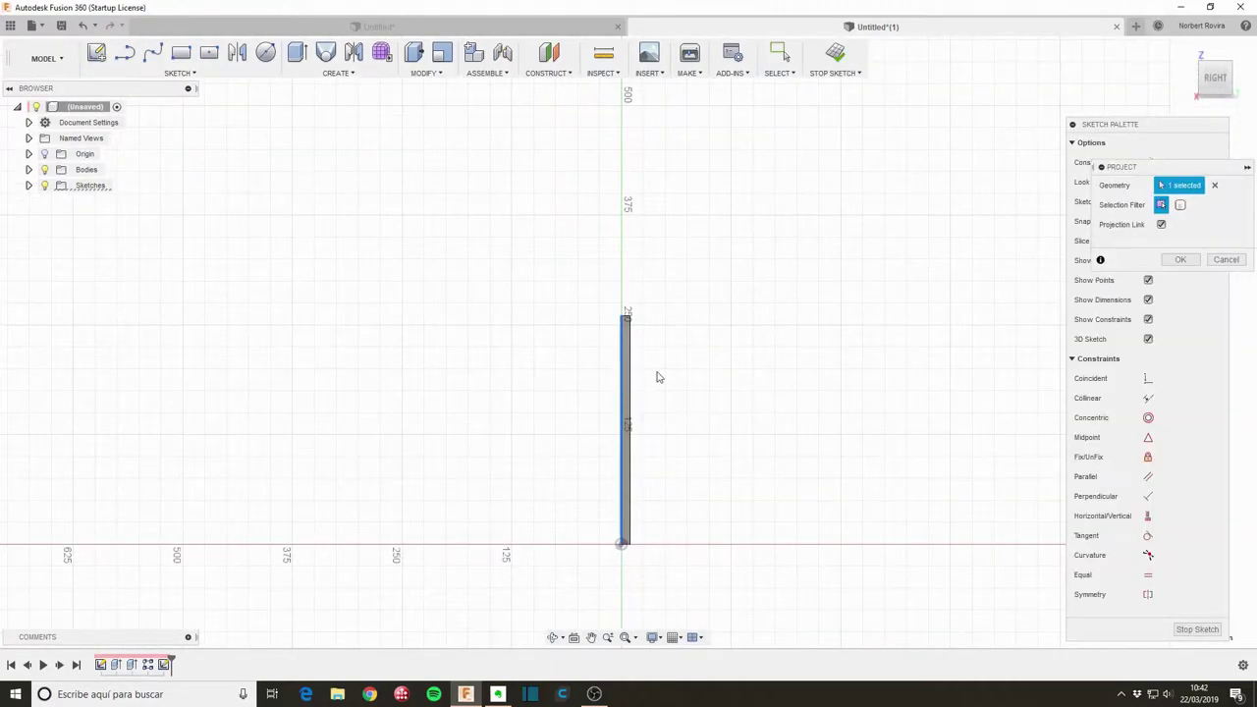
click(1192, 262)
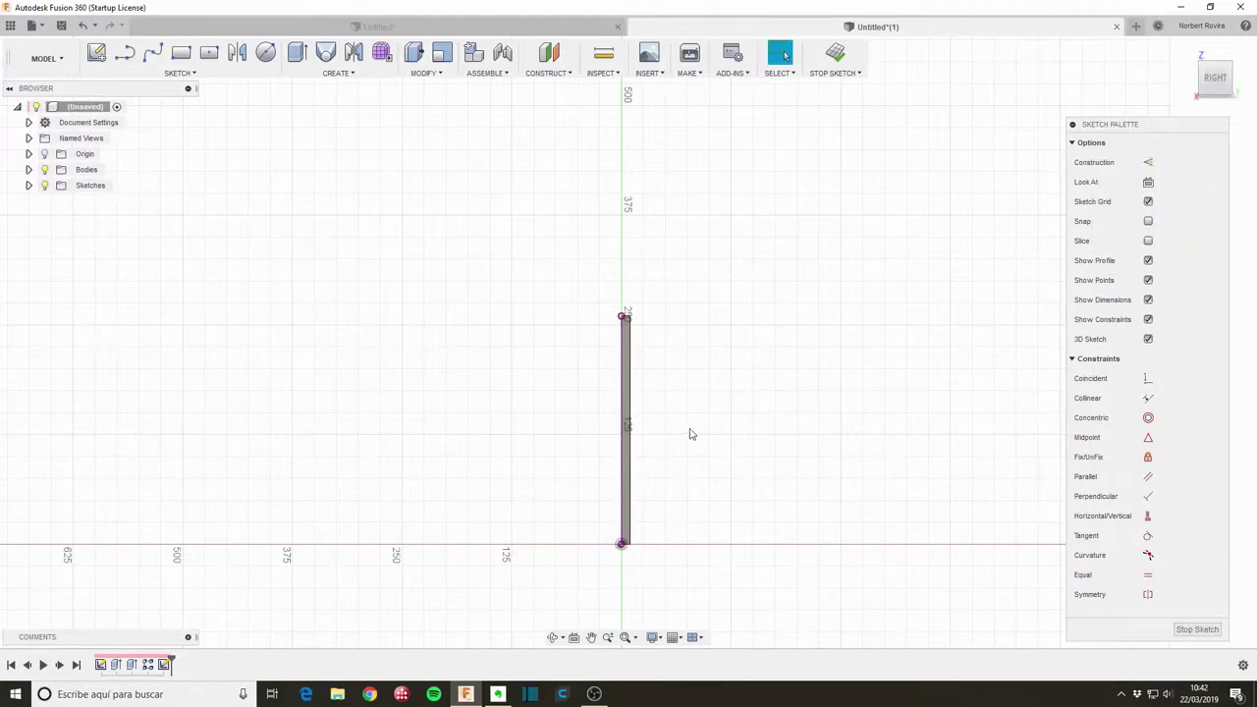
key(s)
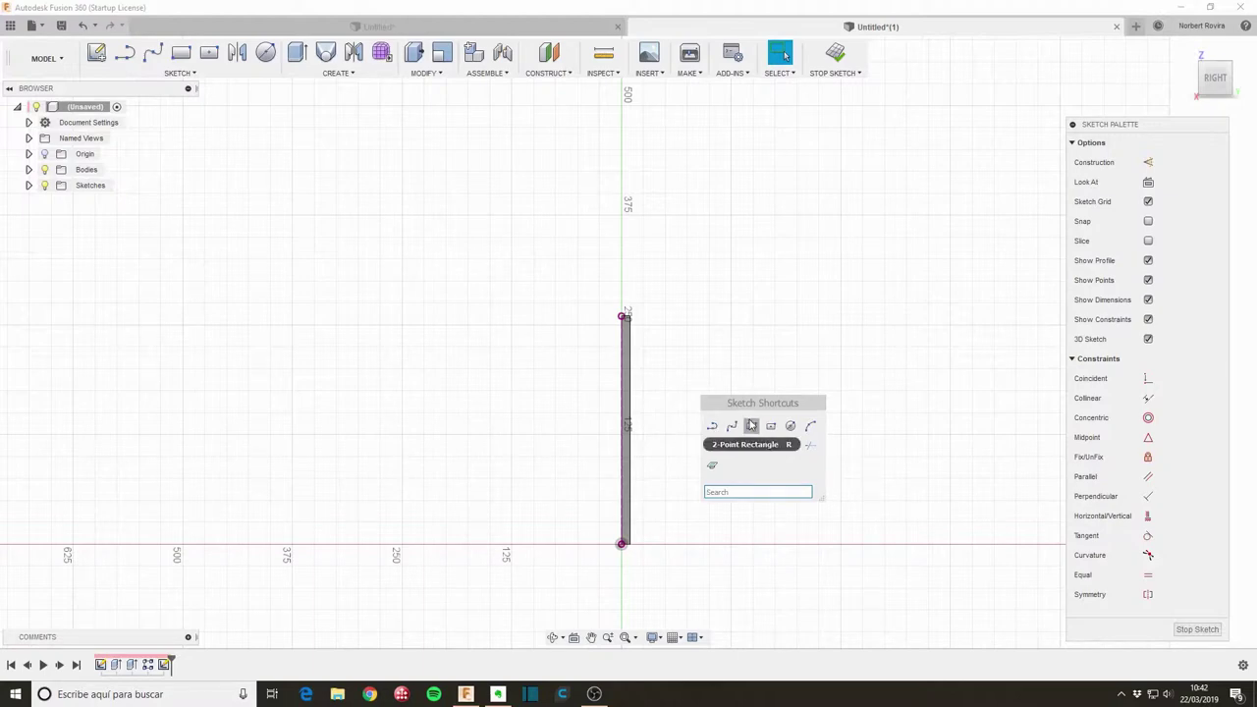
Draw a 2-point rectangle from the projected line's top end down to the bottom axis.
click(752, 426)
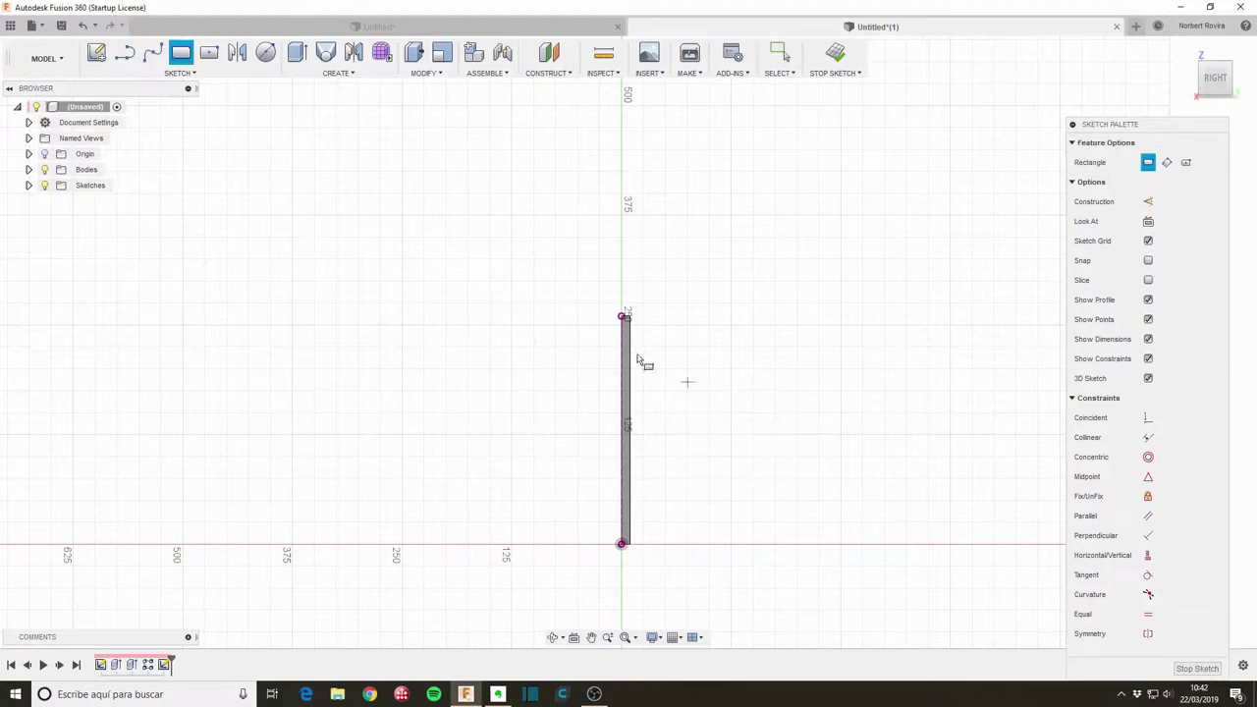
click(621, 316)
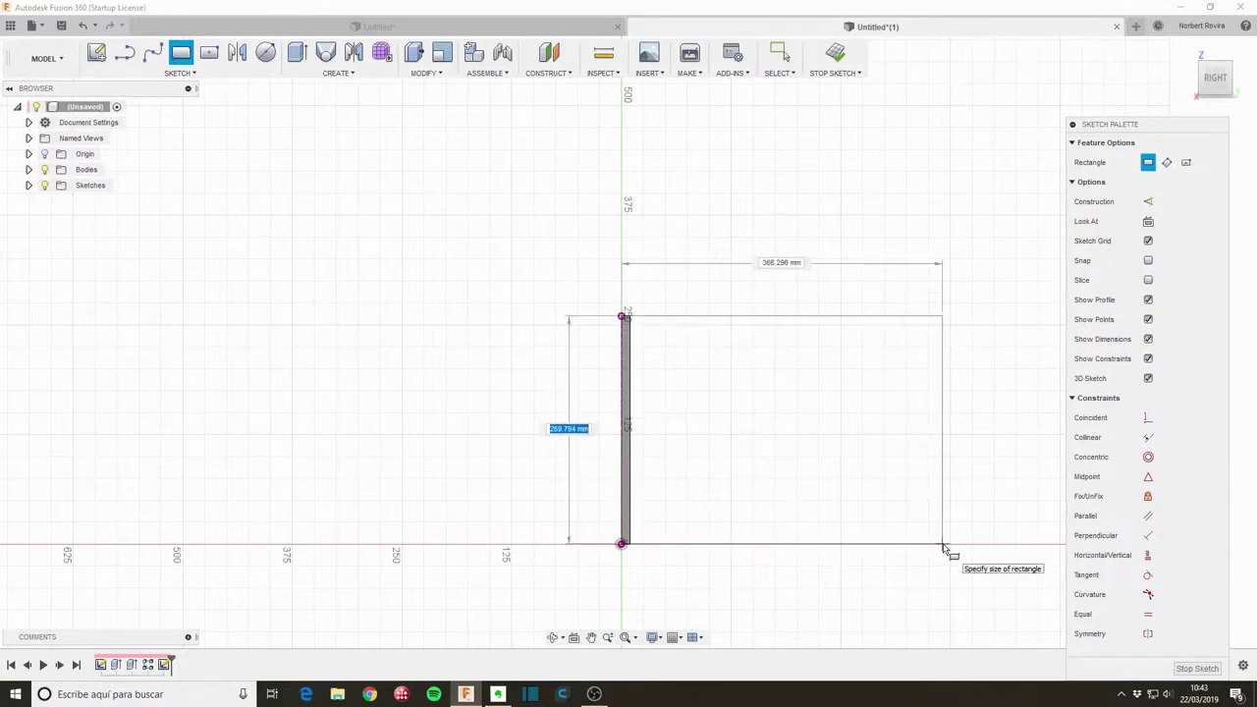
click(942, 546)
key(Escape)
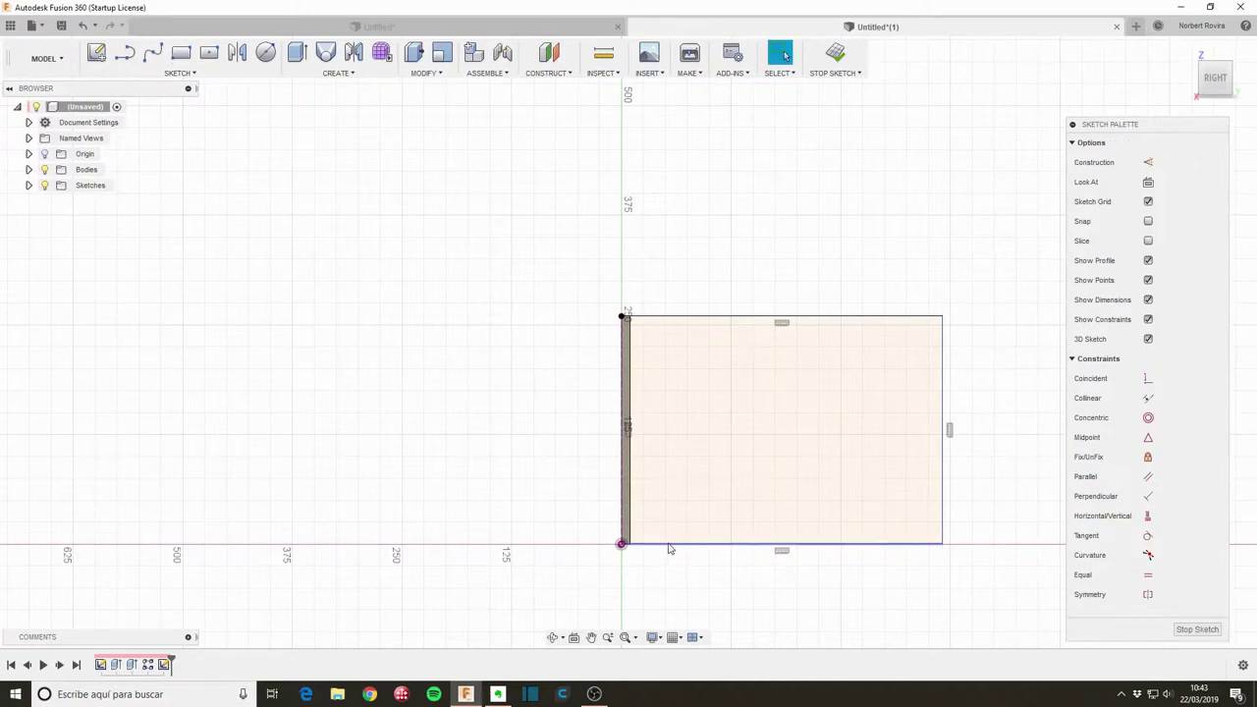
click(668, 545)
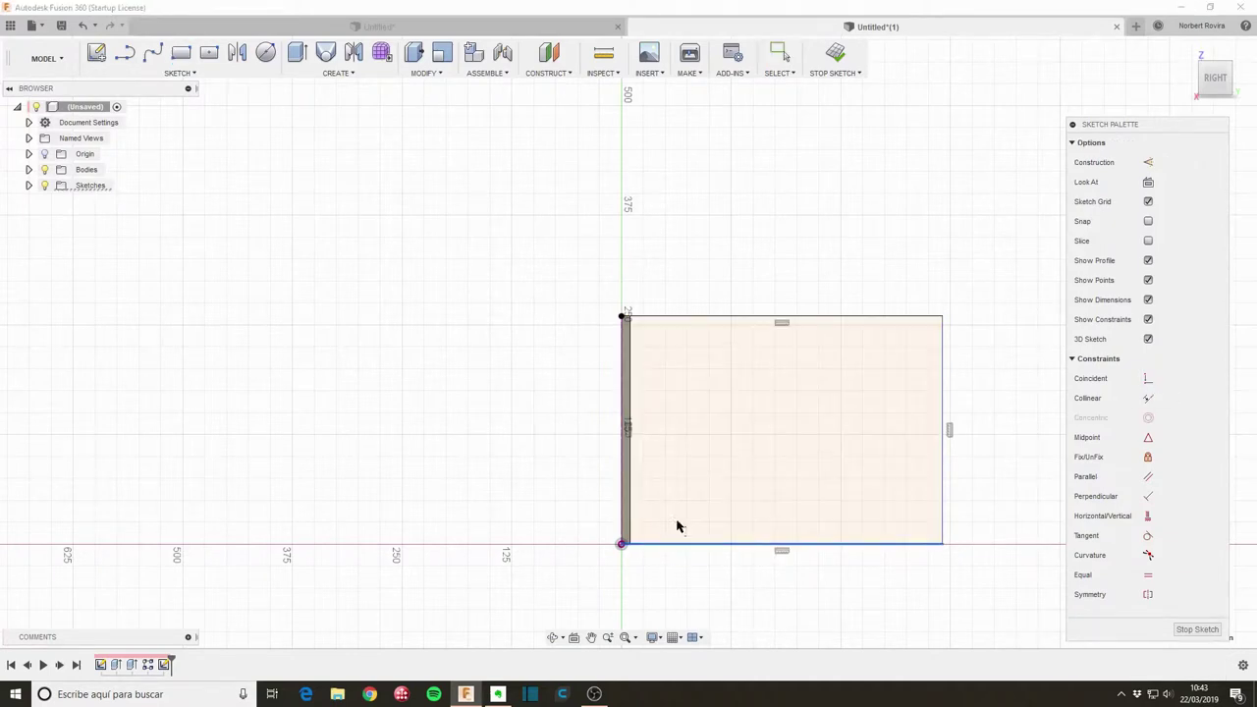
click(622, 545)
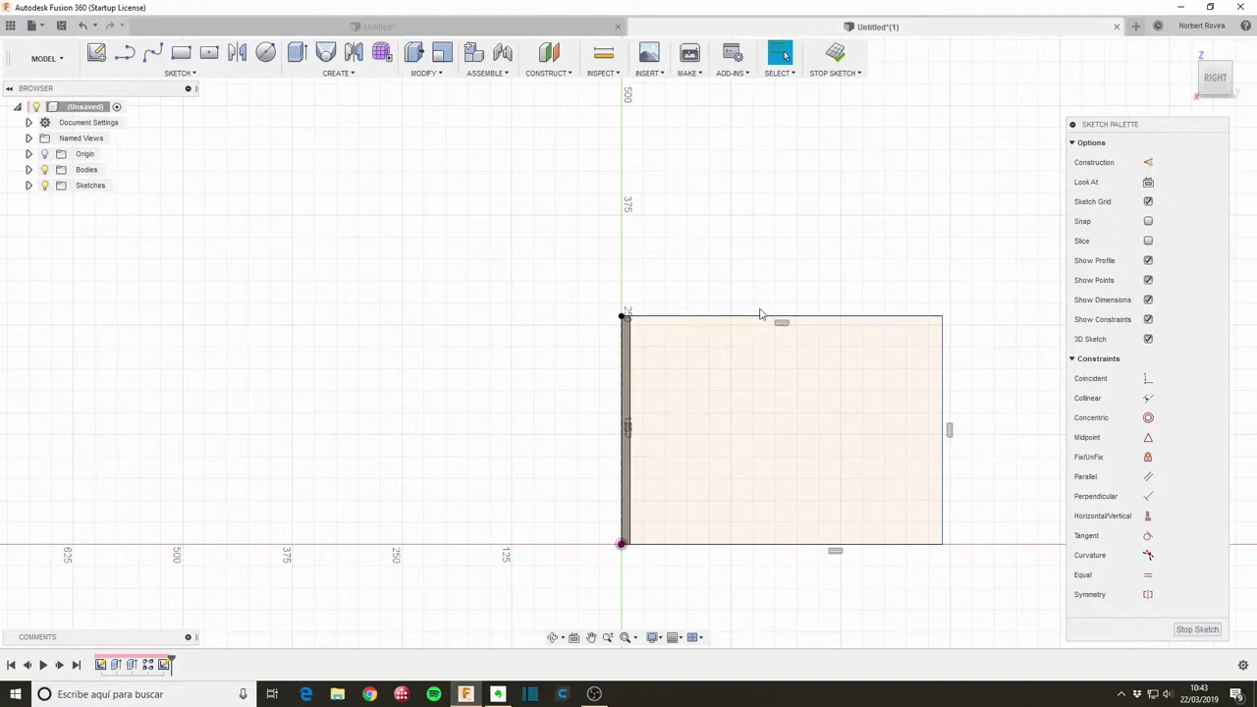
Dimension the rectangle's top edge as drlong (360 mm) and finish the sketch.
key(d)
click(788, 316)
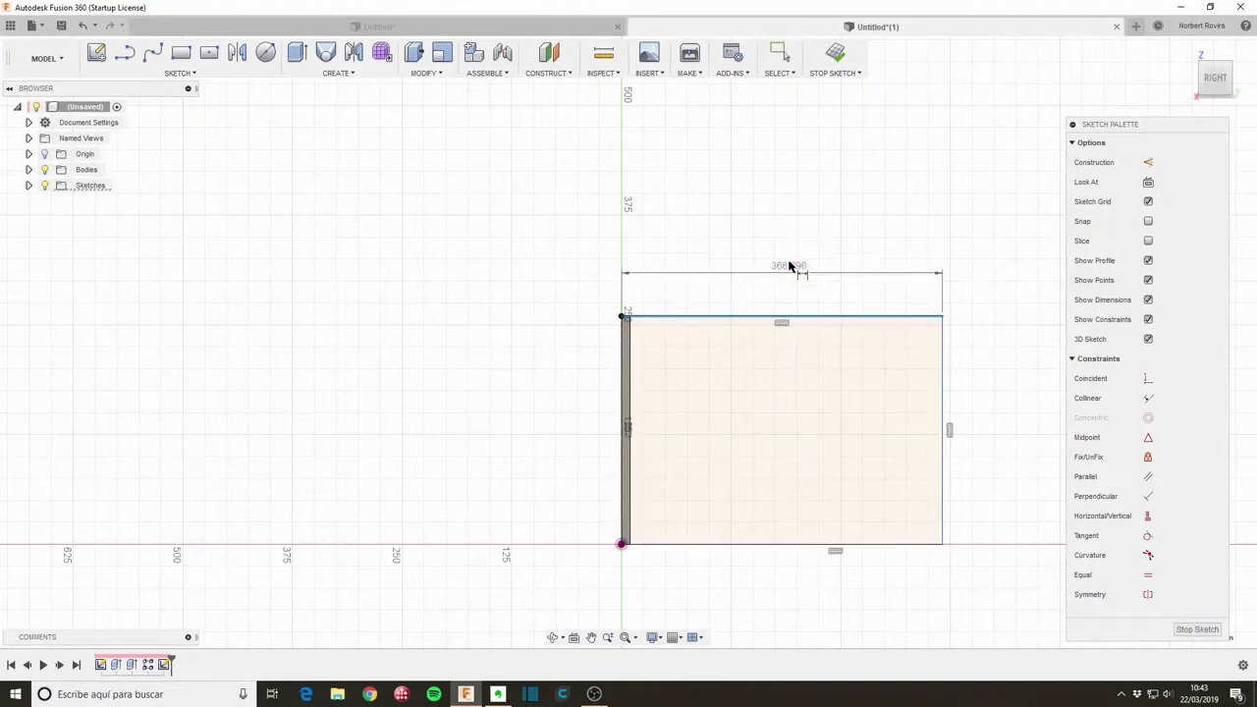
click(790, 260)
text(dr)
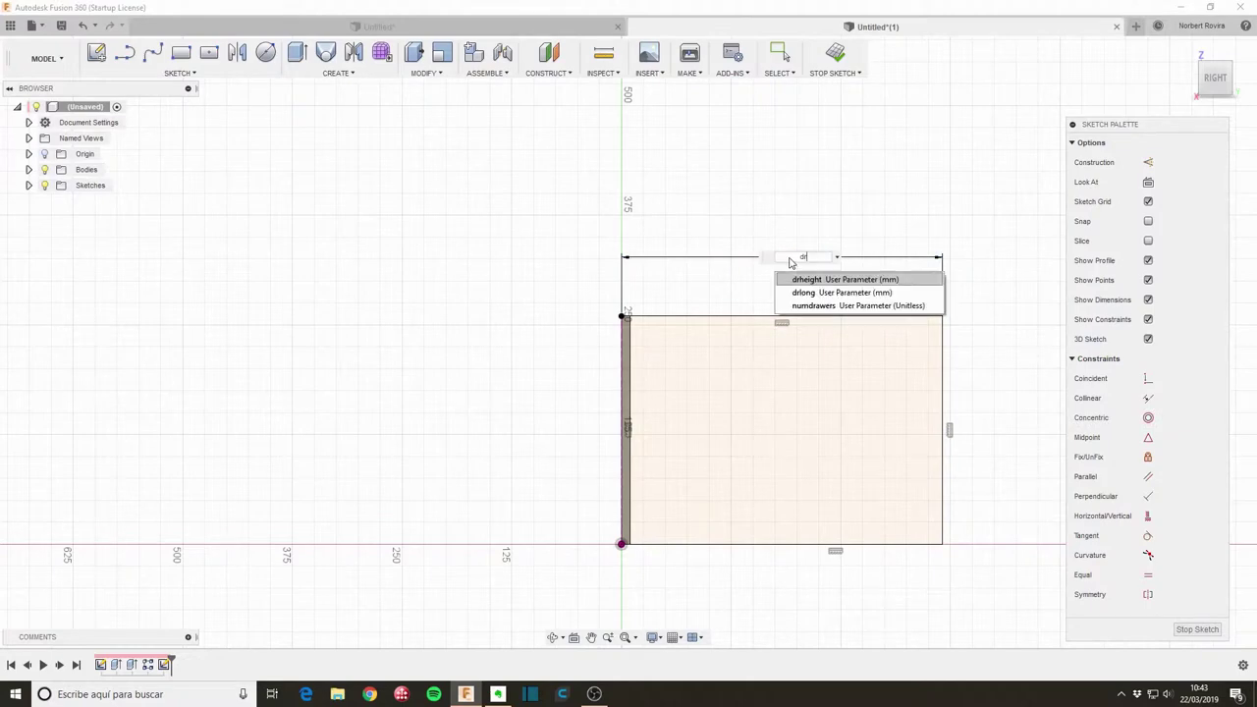
click(826, 293)
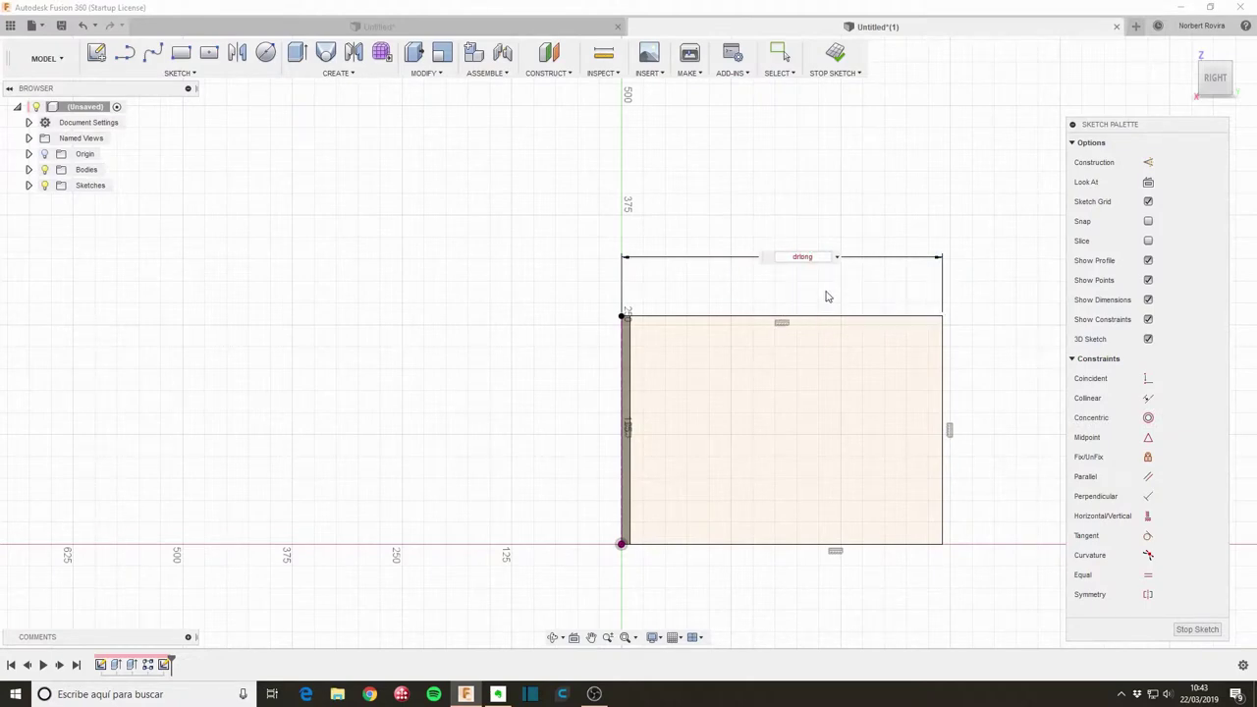
key(Return)
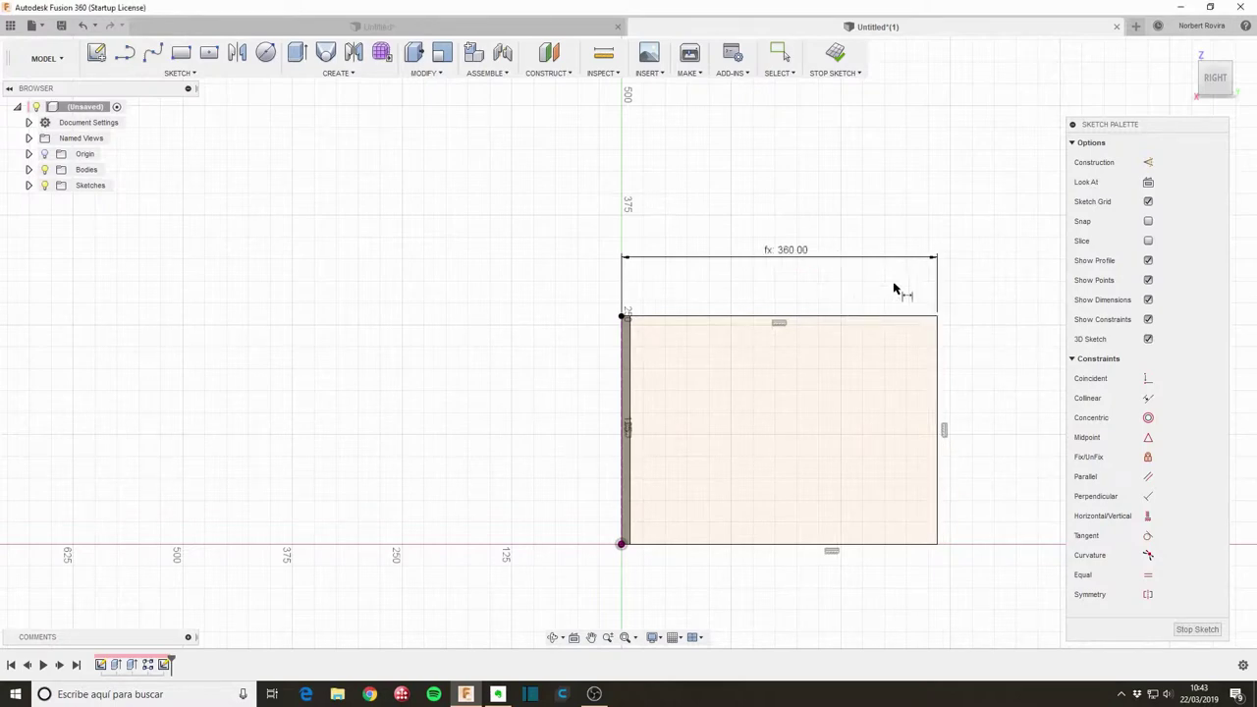
click(1197, 629)
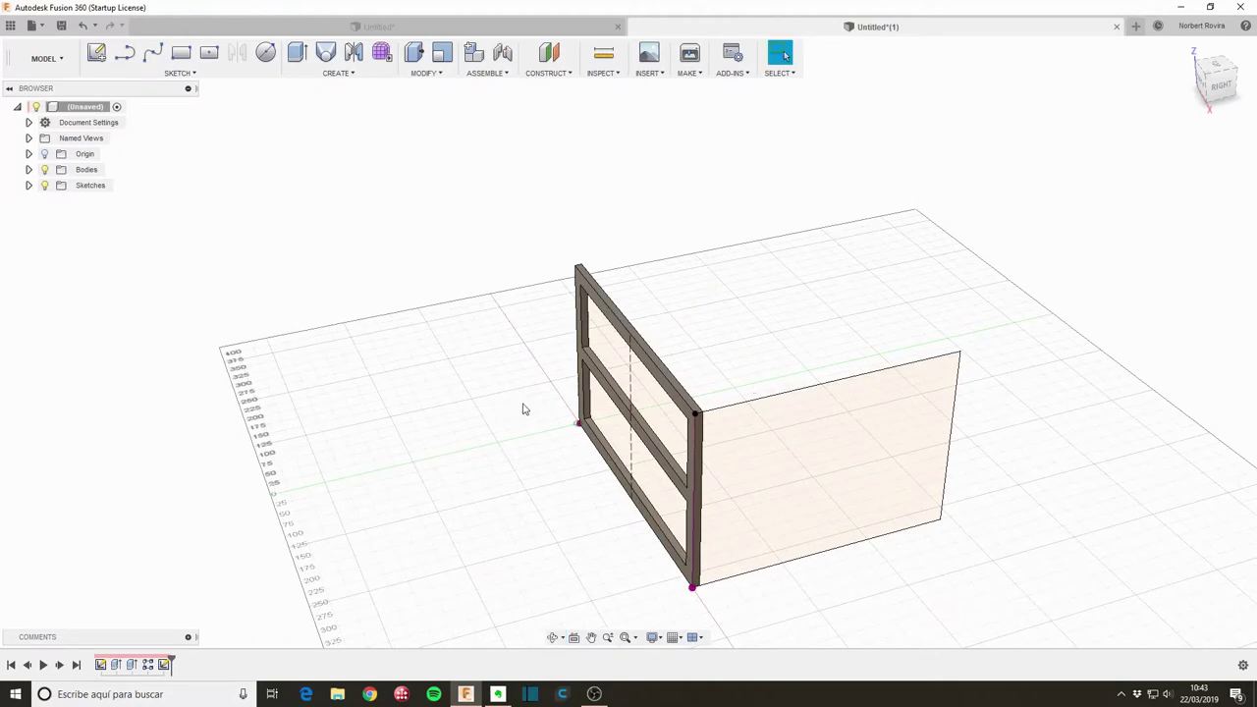
Extrude the side rectangle by the thickness parameter into a side panel.
key(e)
click(813, 449)
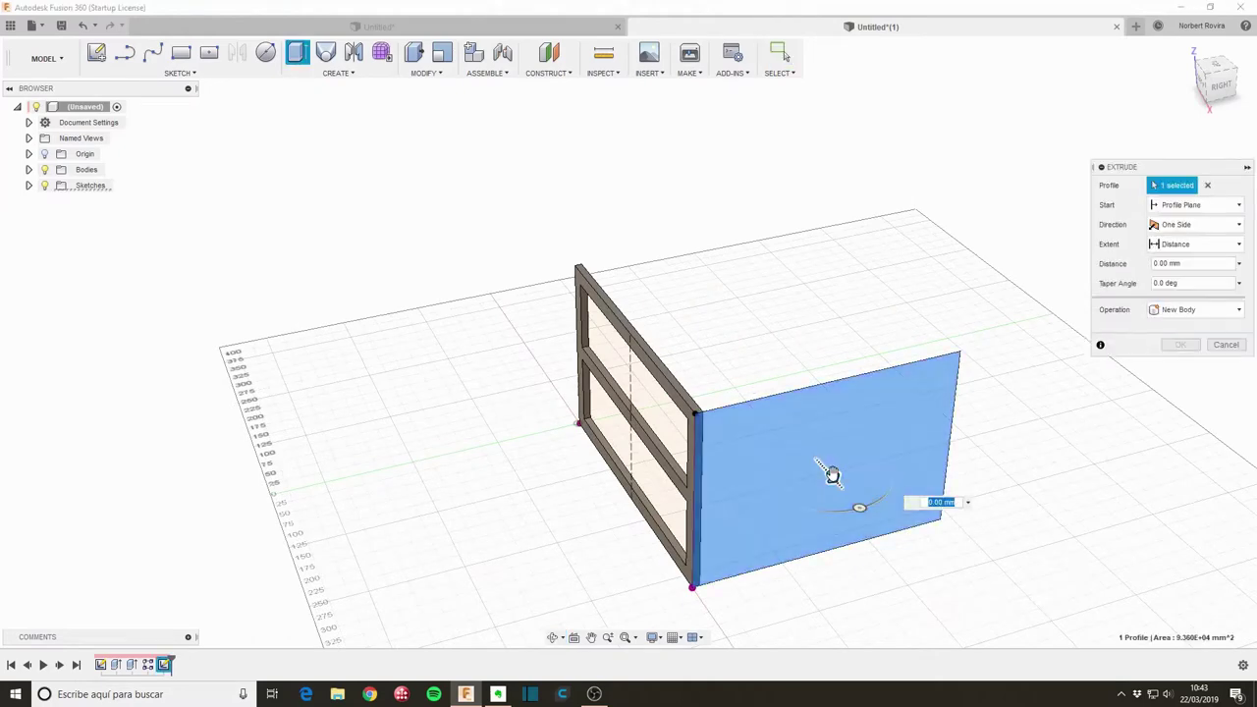
text(th)
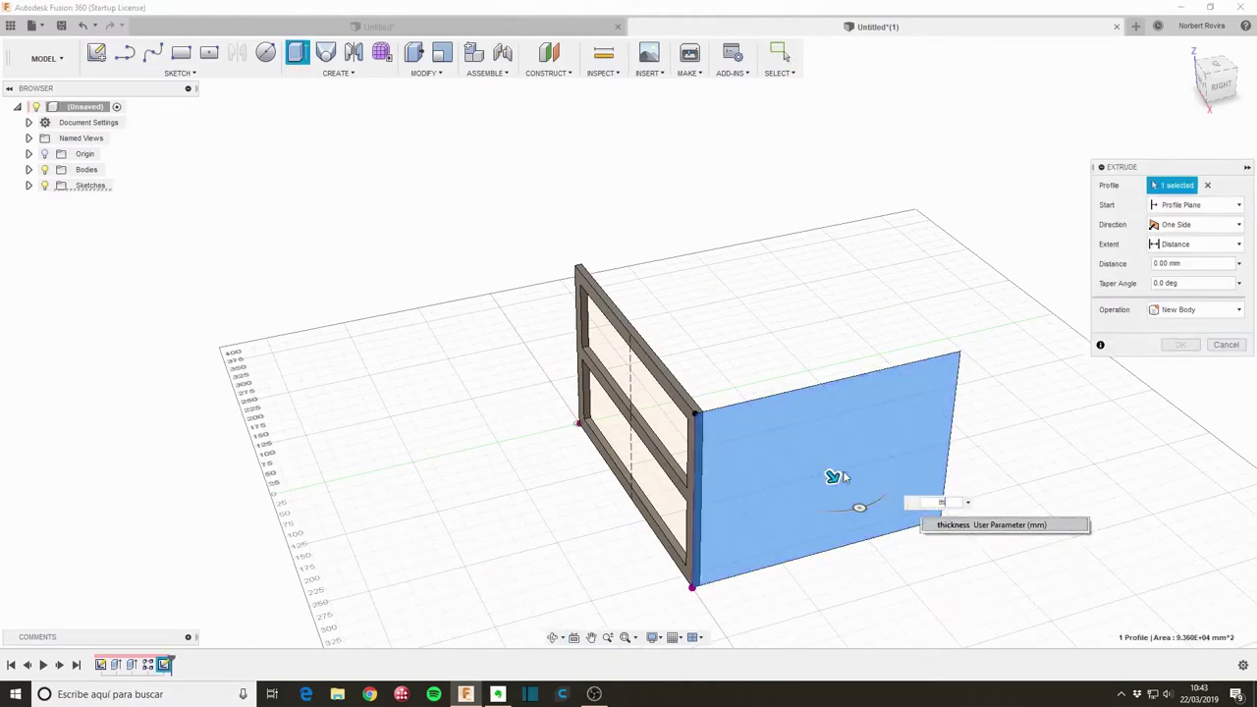
click(996, 527)
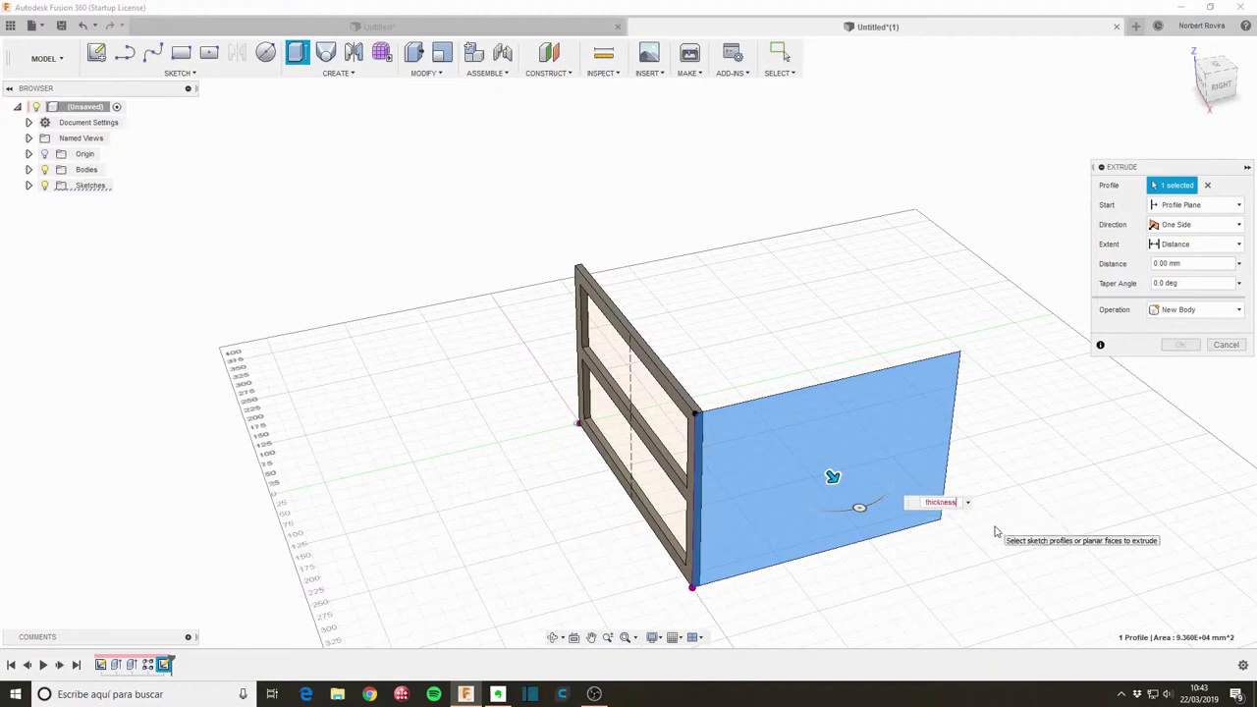
key(Return)
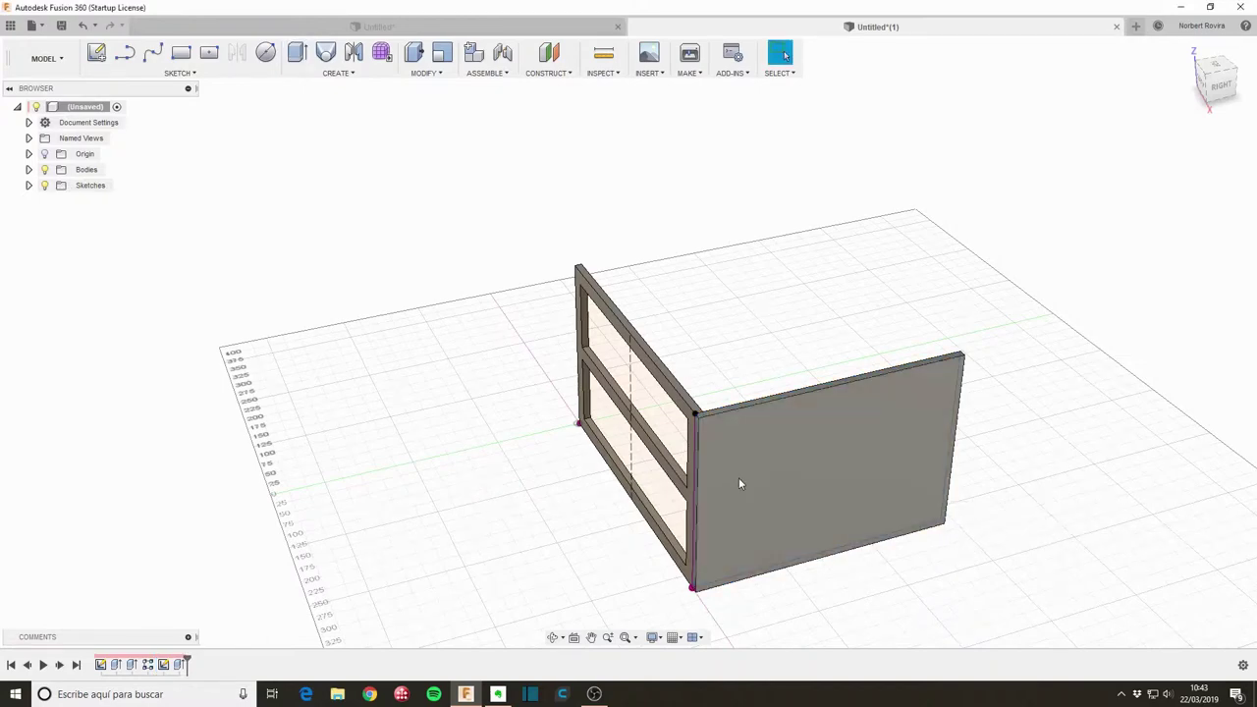
Extrude the rectangle again from the frame's far face by -thickness as a New Body.
key(e)
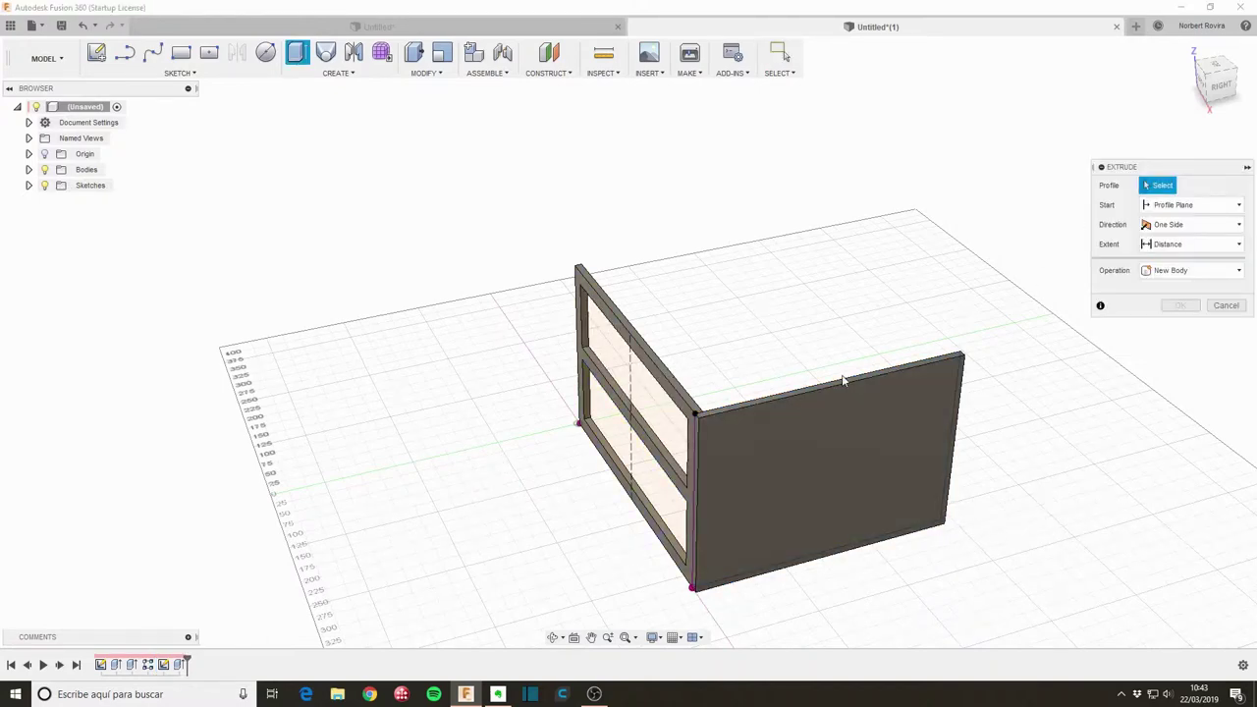
click(840, 468)
click(1192, 204)
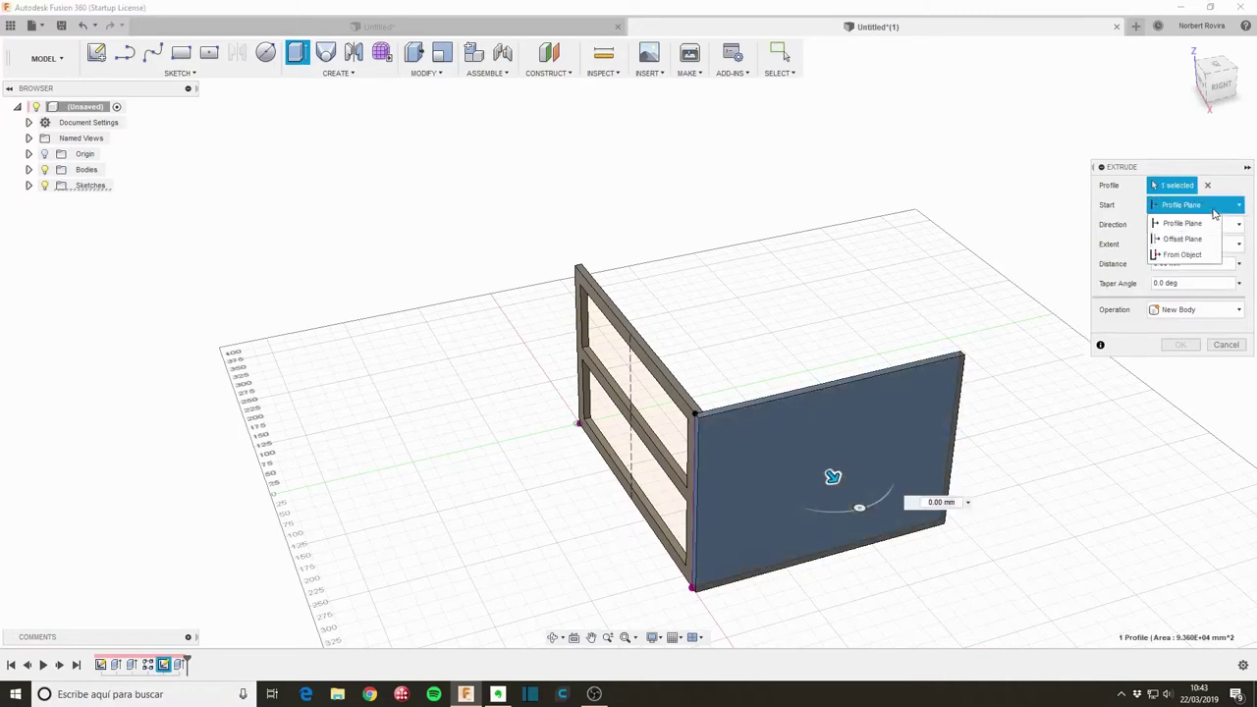
click(1183, 254)
shift+middle_drag(832, 476, 776, 356)
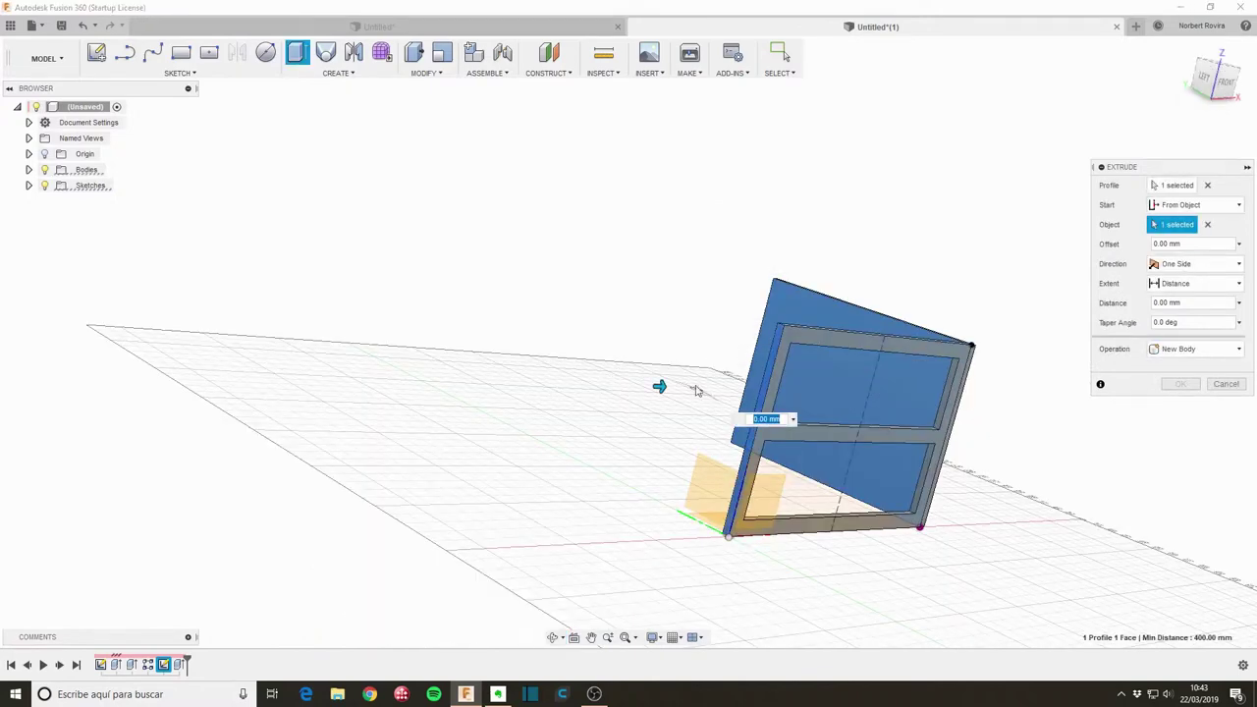
click(664, 421)
mouse_move(656, 426)
shift+middle_down()
mouse_move(613, 460)
mouse_move(612, 360)
shift+middle_up()
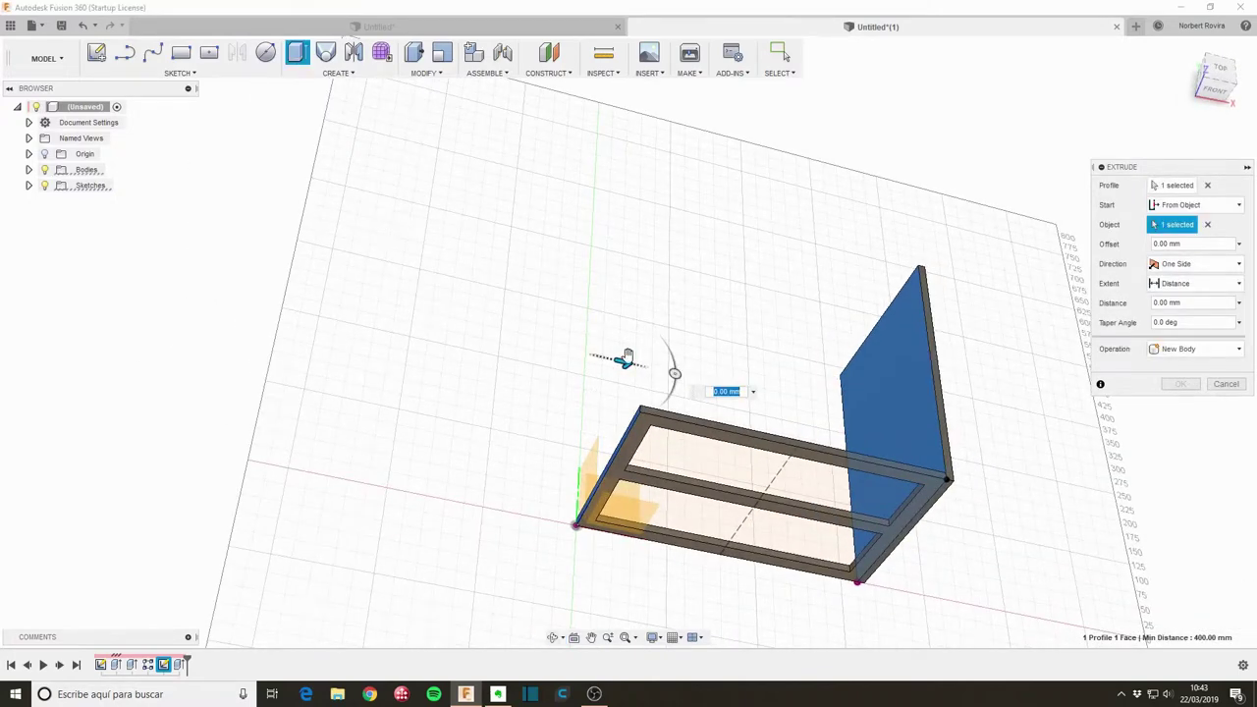
drag(631, 355, 580, 352)
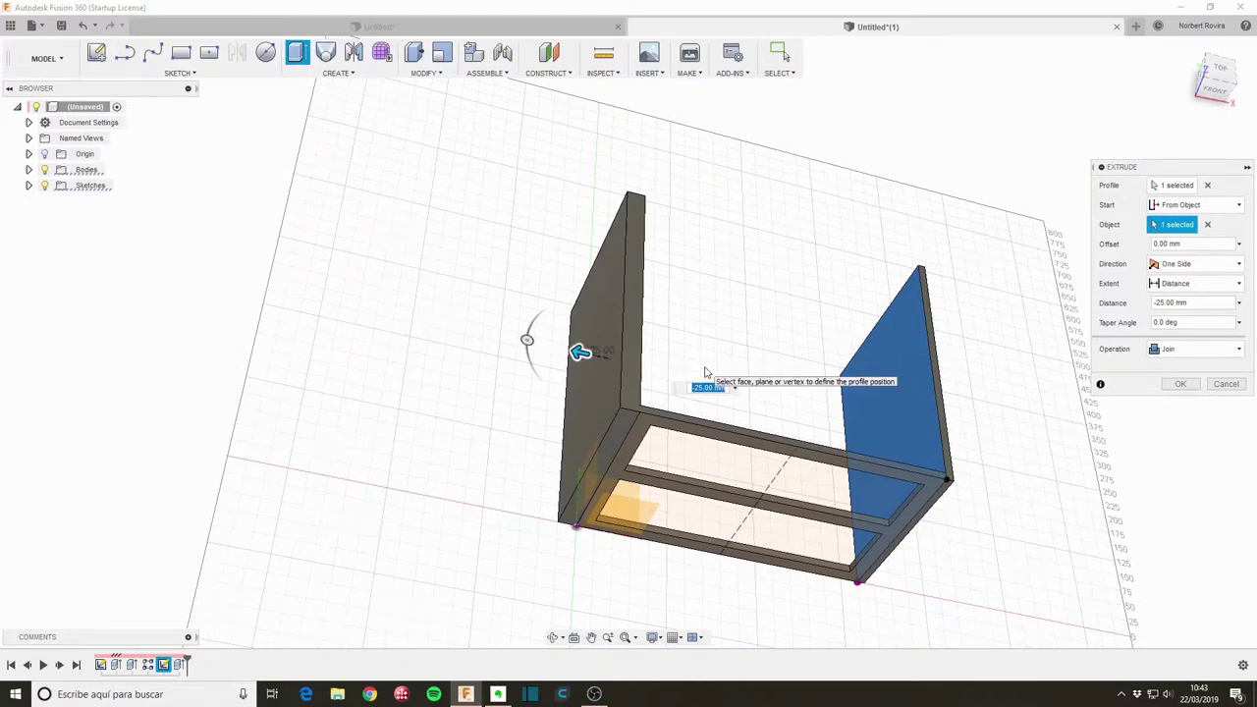
text(-th)
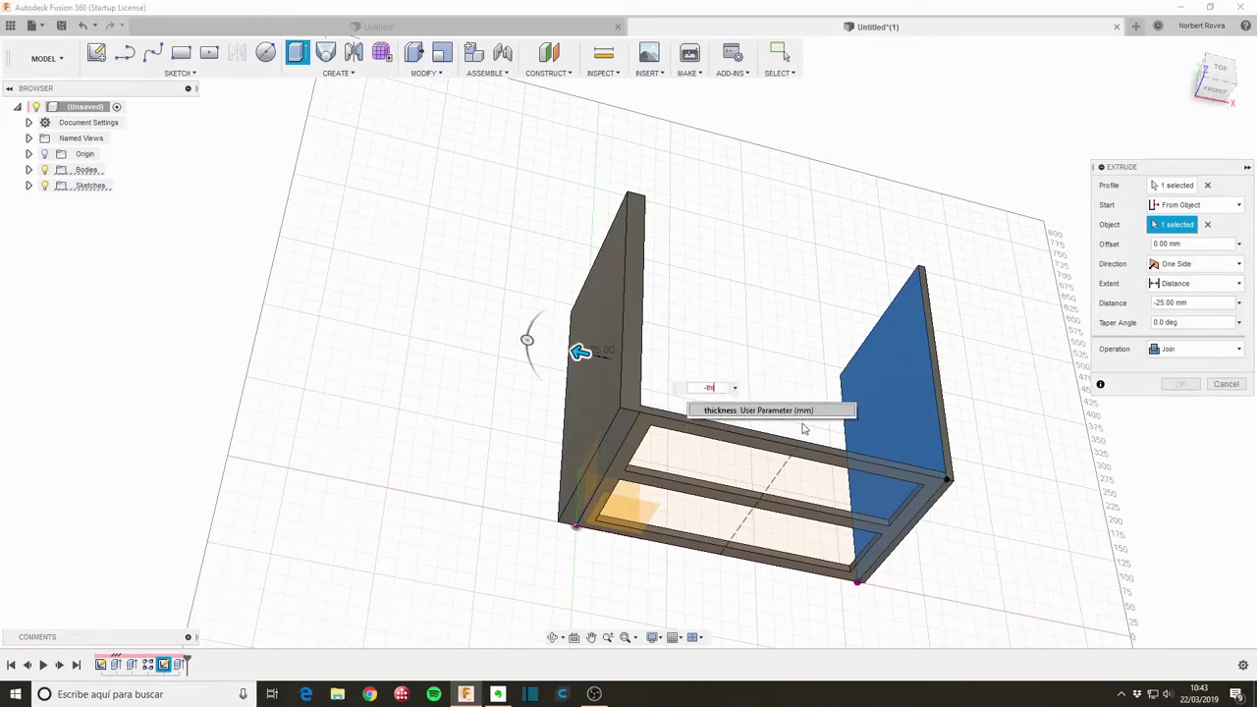
click(792, 411)
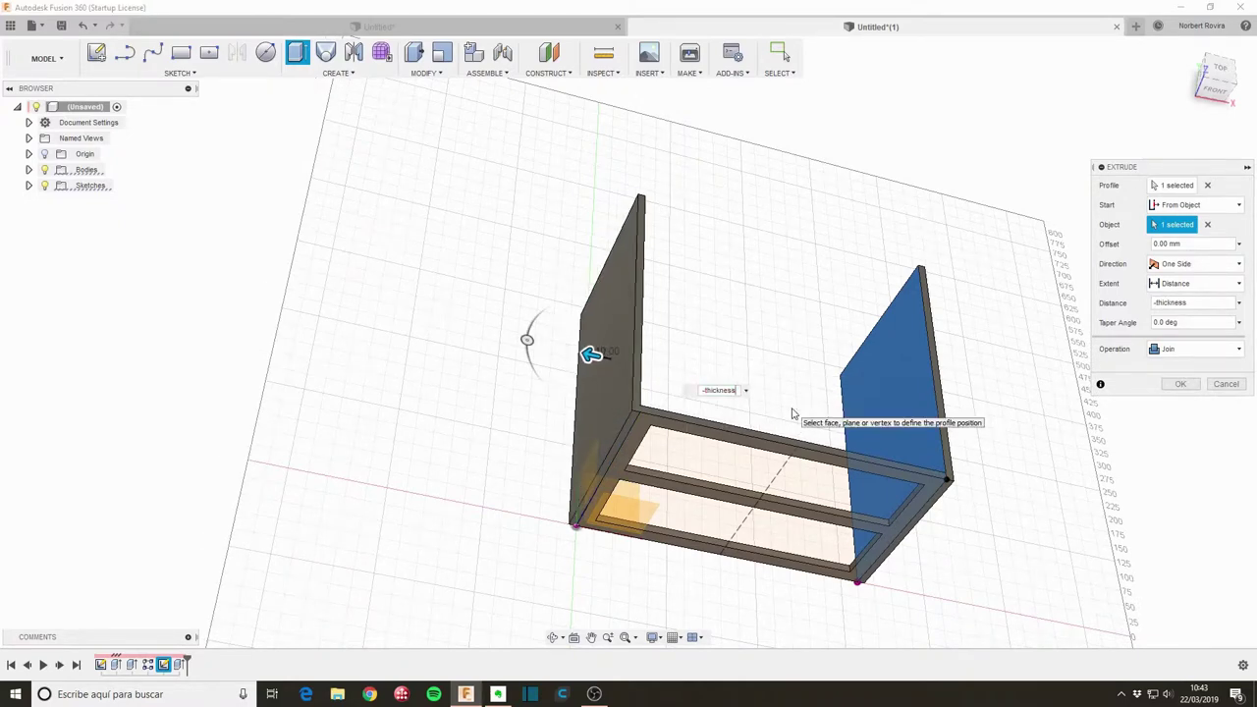
click(1198, 348)
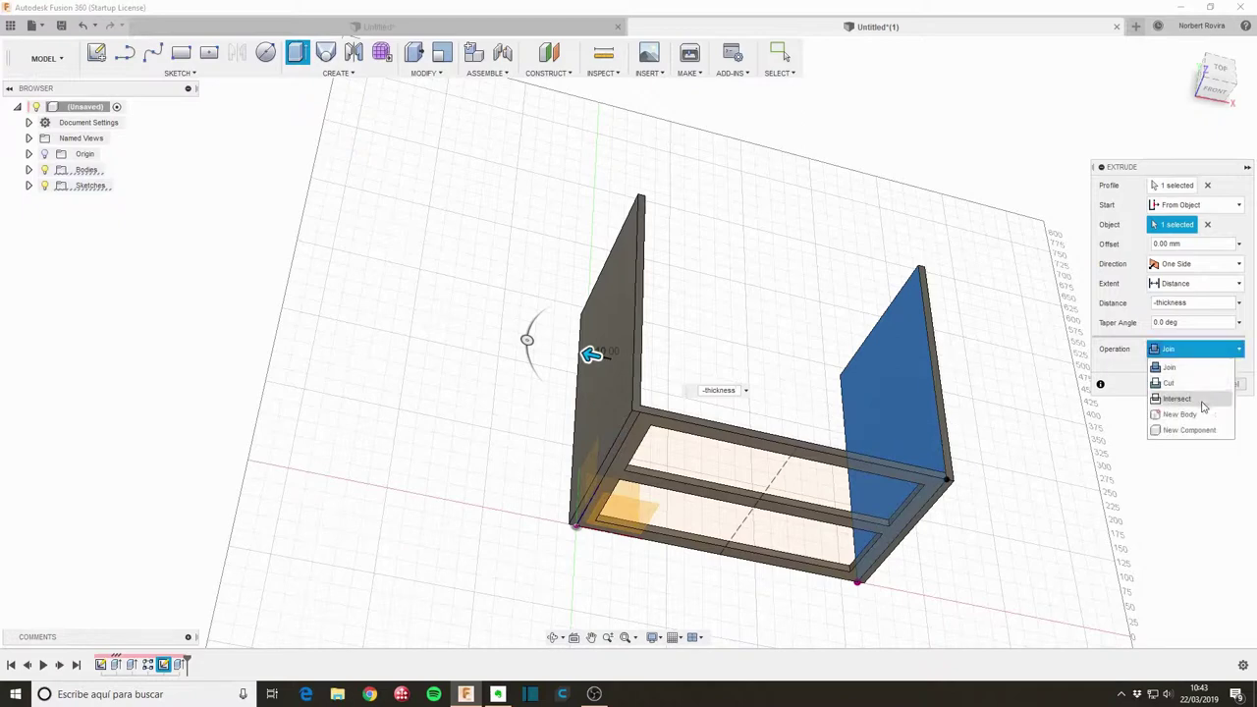
click(1192, 405)
click(1180, 384)
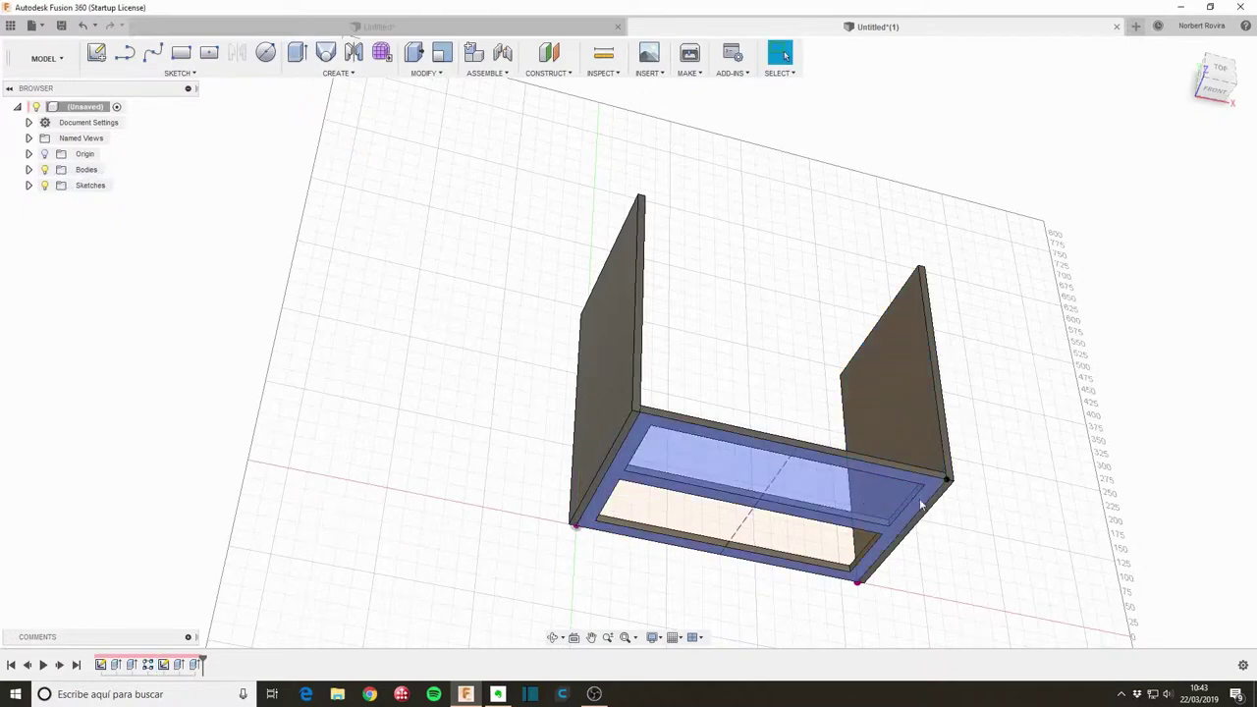
shift+middle_drag(1014, 529, 982, 488)
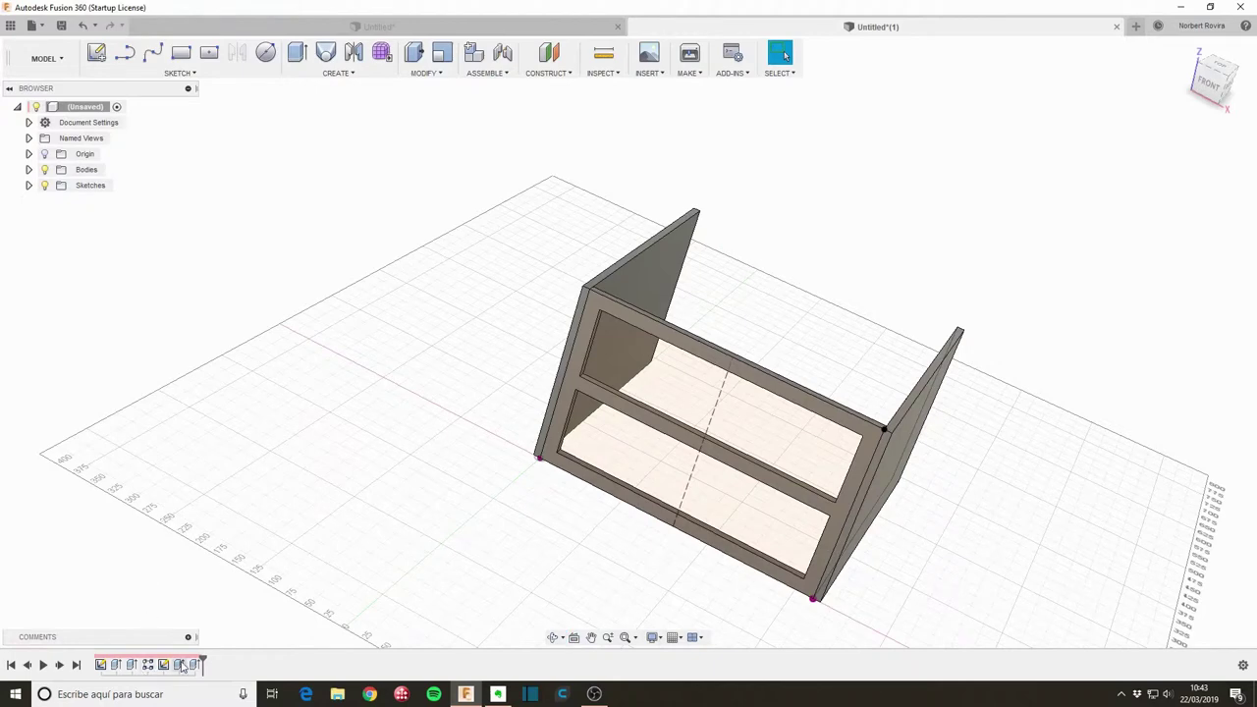
right_click(183, 666)
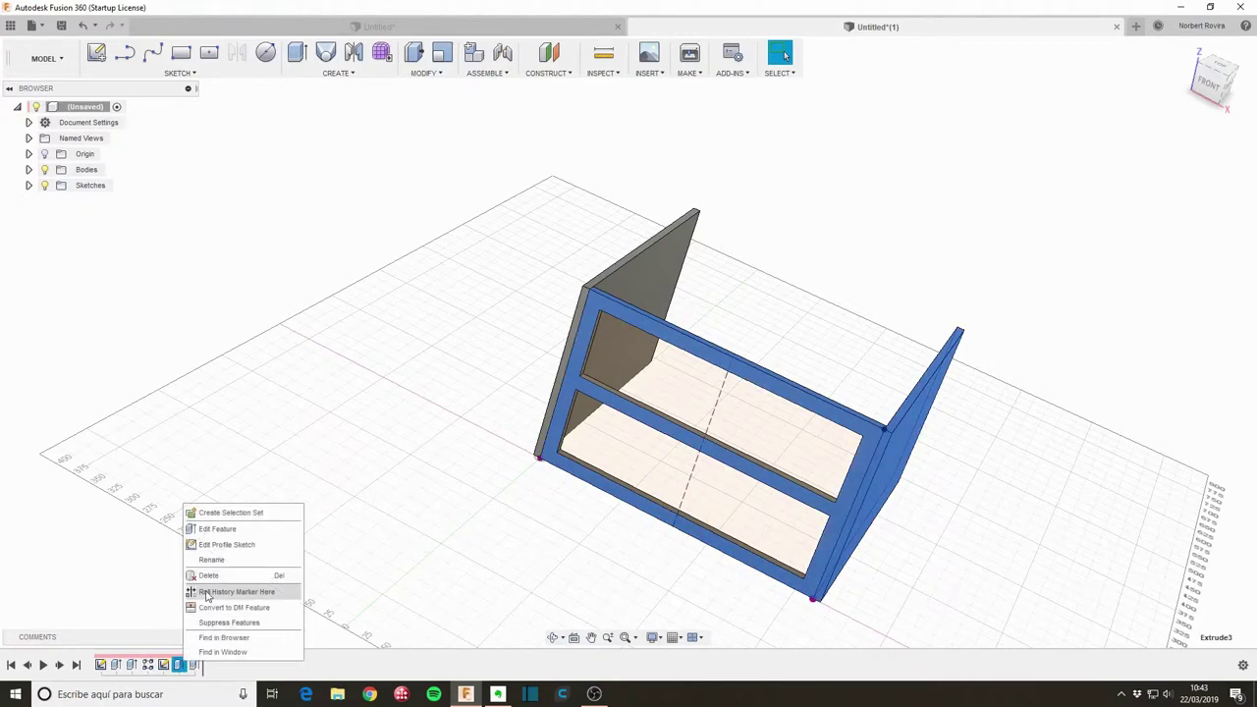
click(236, 535)
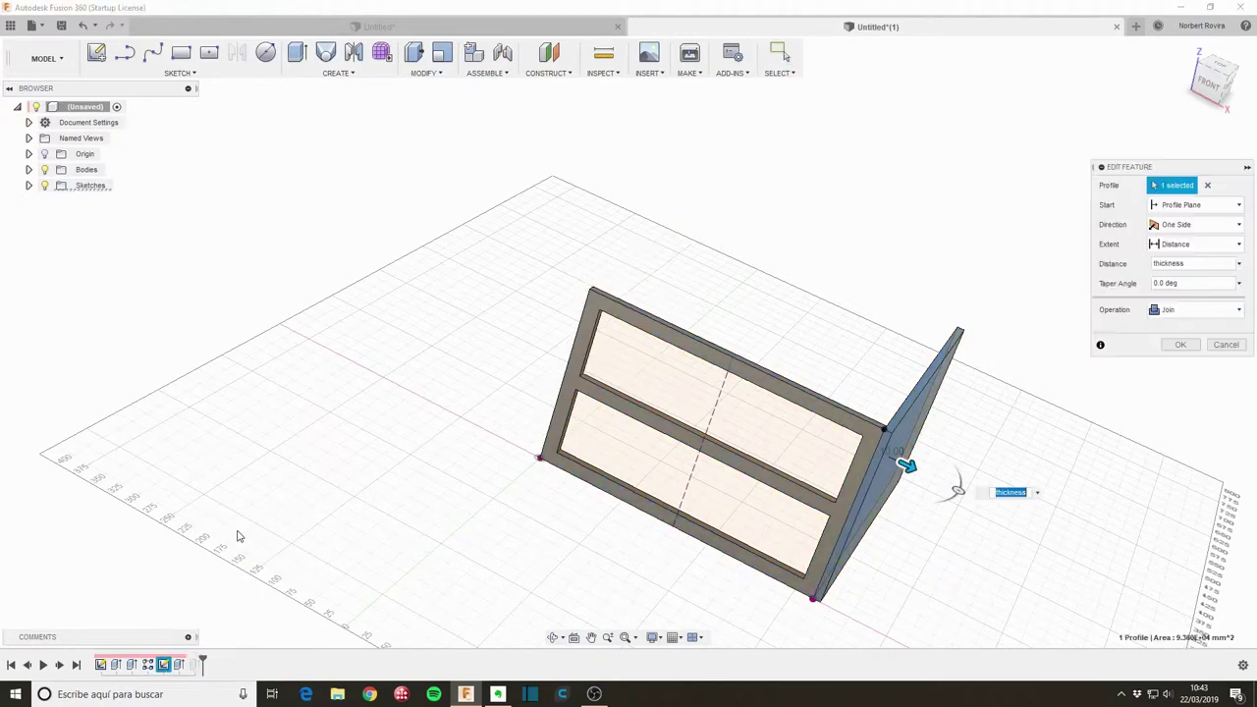
click(1193, 309)
click(1173, 375)
click(1179, 345)
shift+middle_drag(493, 519, 507, 515)
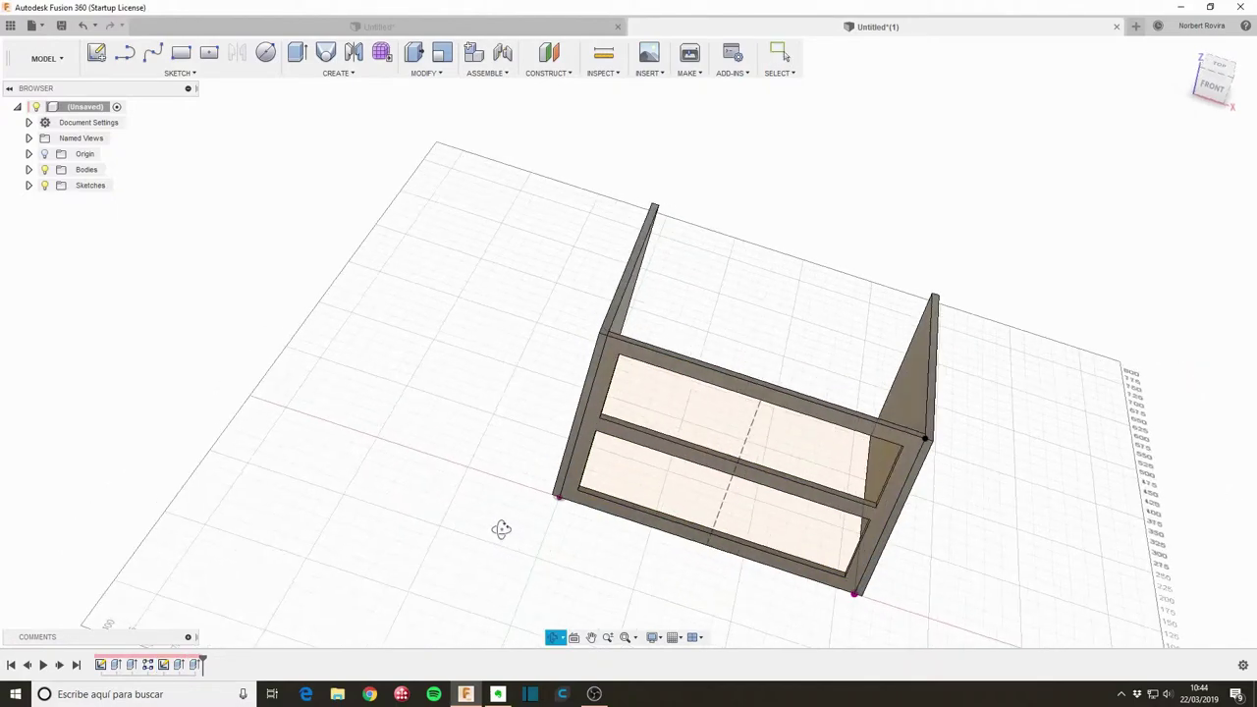
Extrude both drawer-opening profiles, starting From Object on the cabinet's rear face.
key(Escape)
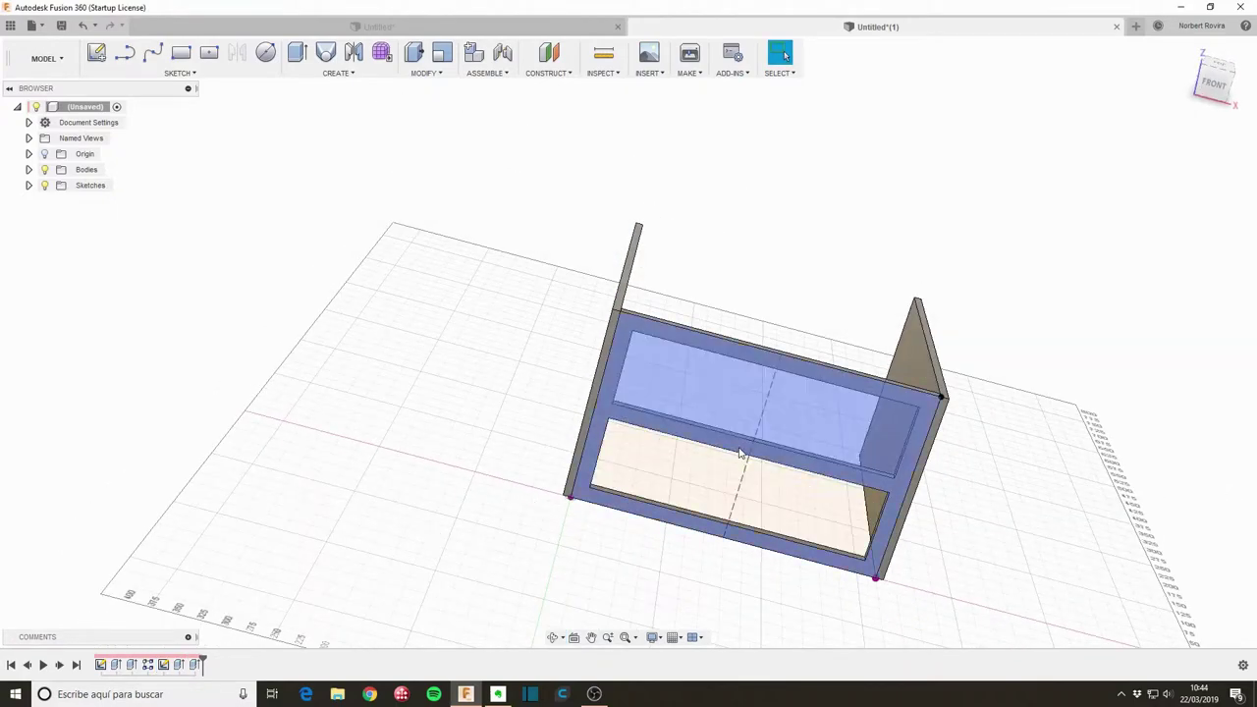
key(e)
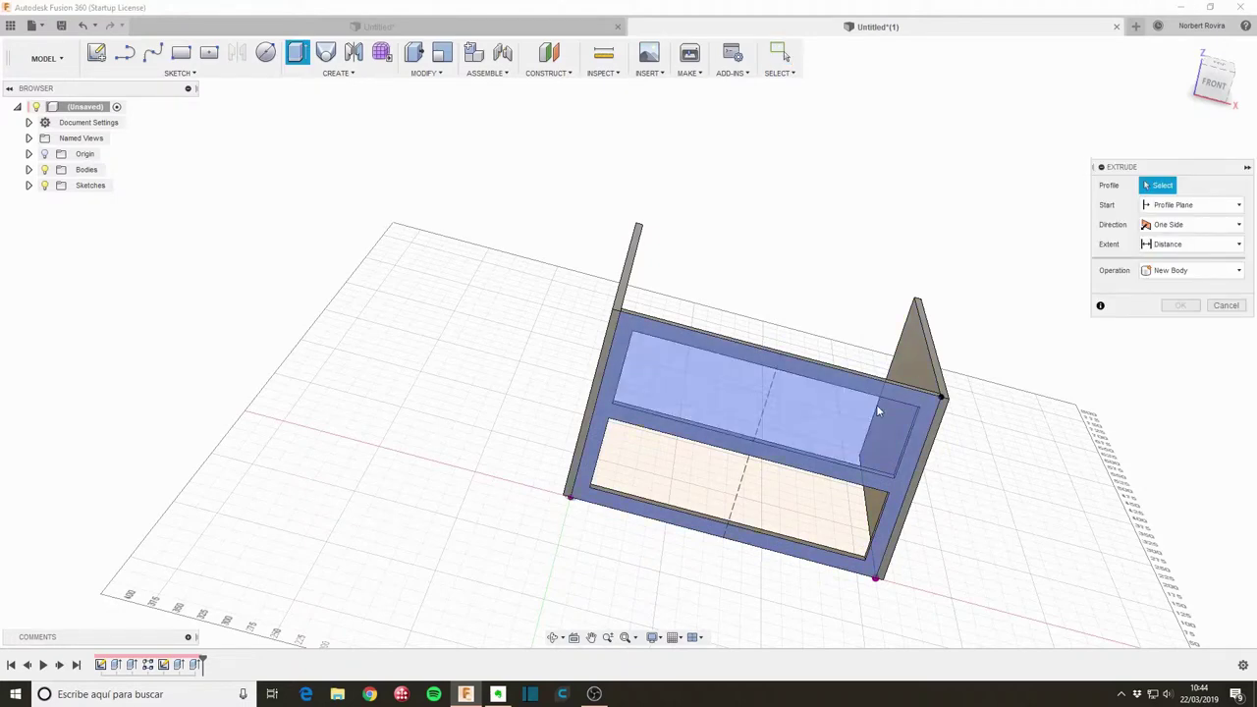
click(876, 405)
click(845, 504)
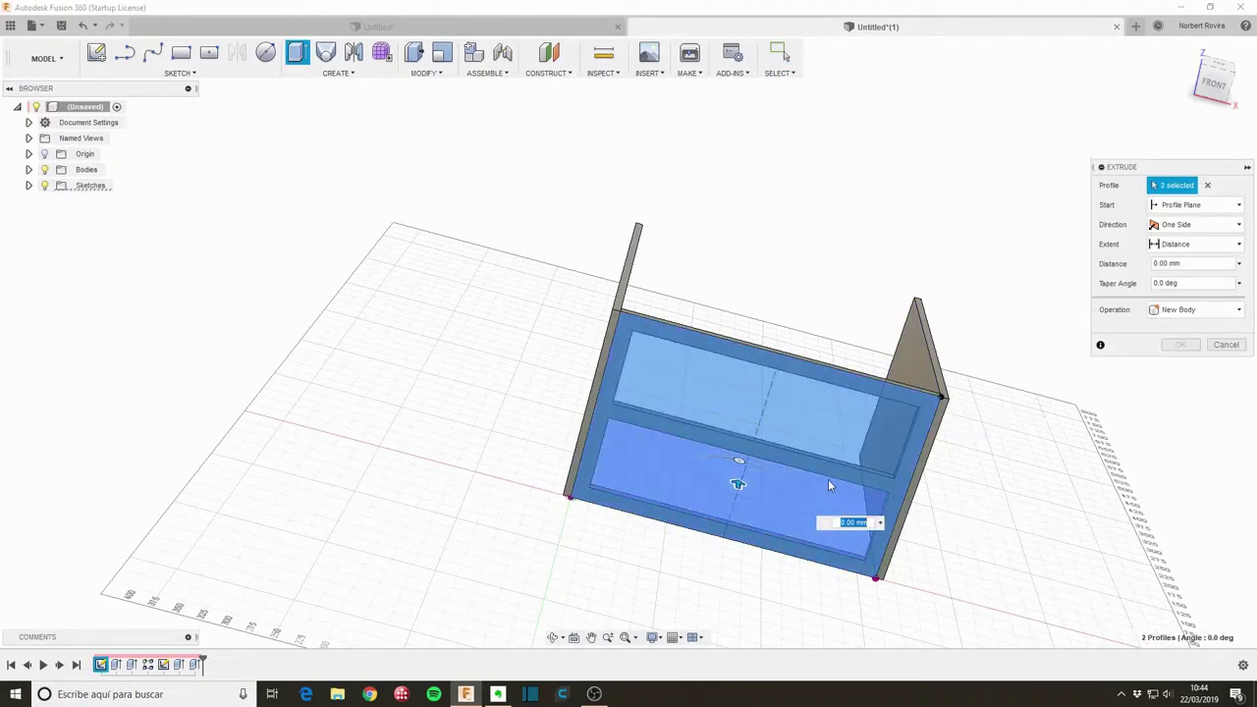
click(1196, 204)
click(1205, 255)
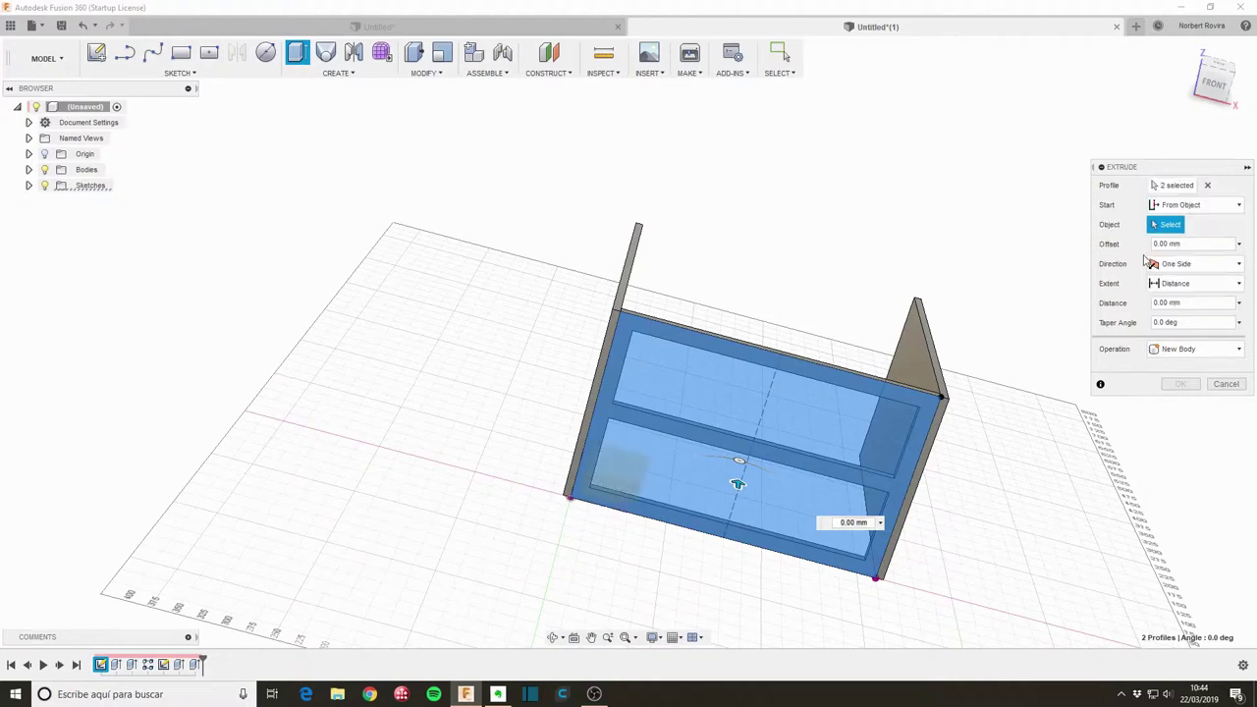
mouse_move(802, 258)
shift+middle_down()
mouse_move(735, 364)
mouse_move(717, 221)
shift+middle_up()
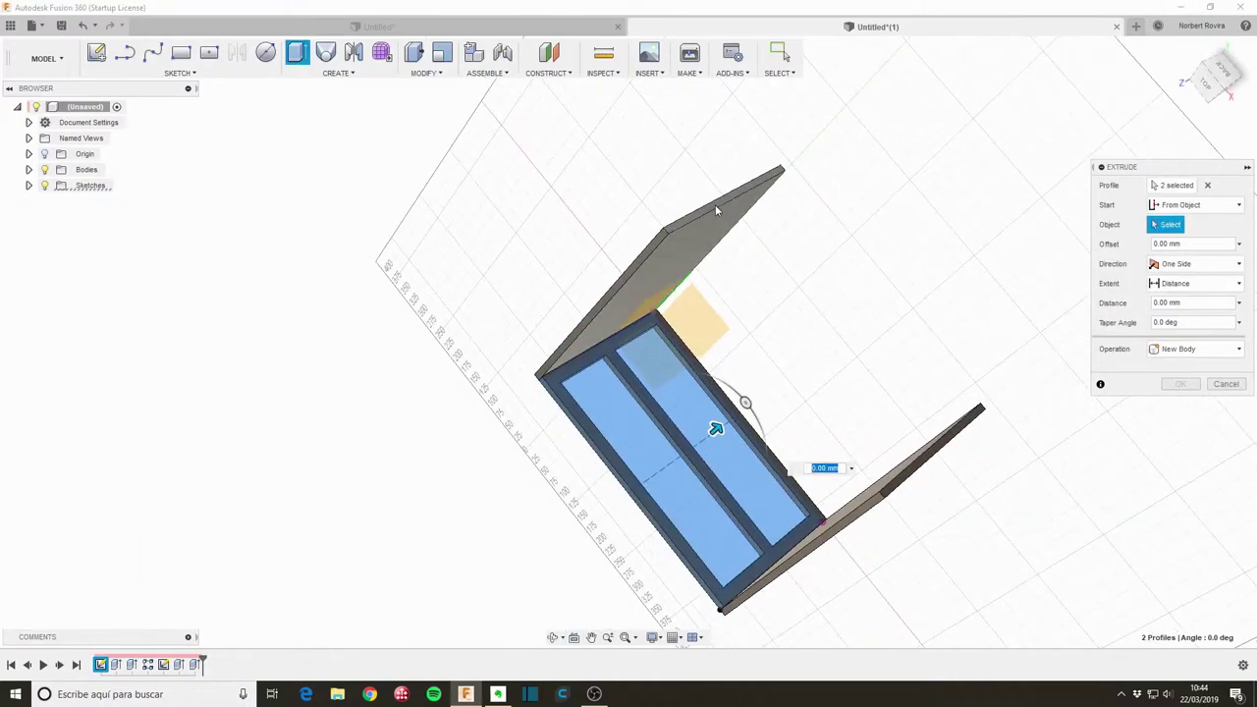
click(714, 206)
Set the extrusion distance to -thickness with Operation New Body.
mouse_move(795, 295)
shift+middle_down()
mouse_move(757, 312)
mouse_move(797, 257)
shift+middle_up()
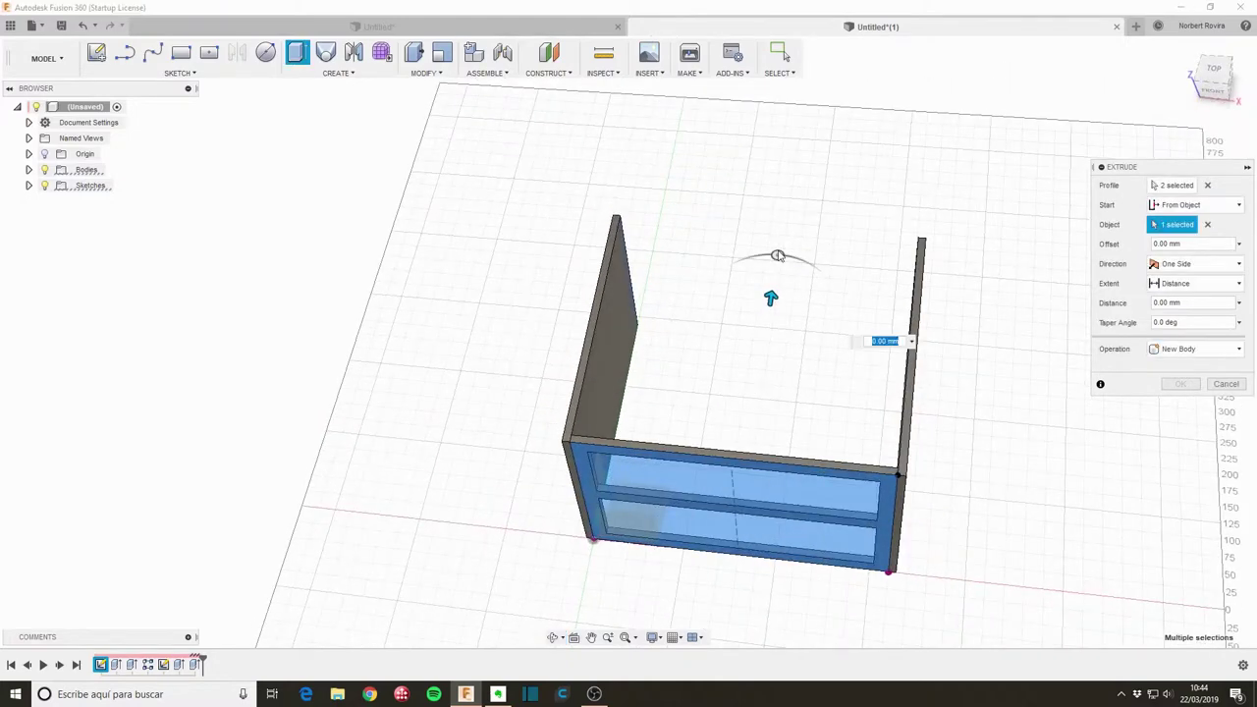
drag(771, 297, 766, 334)
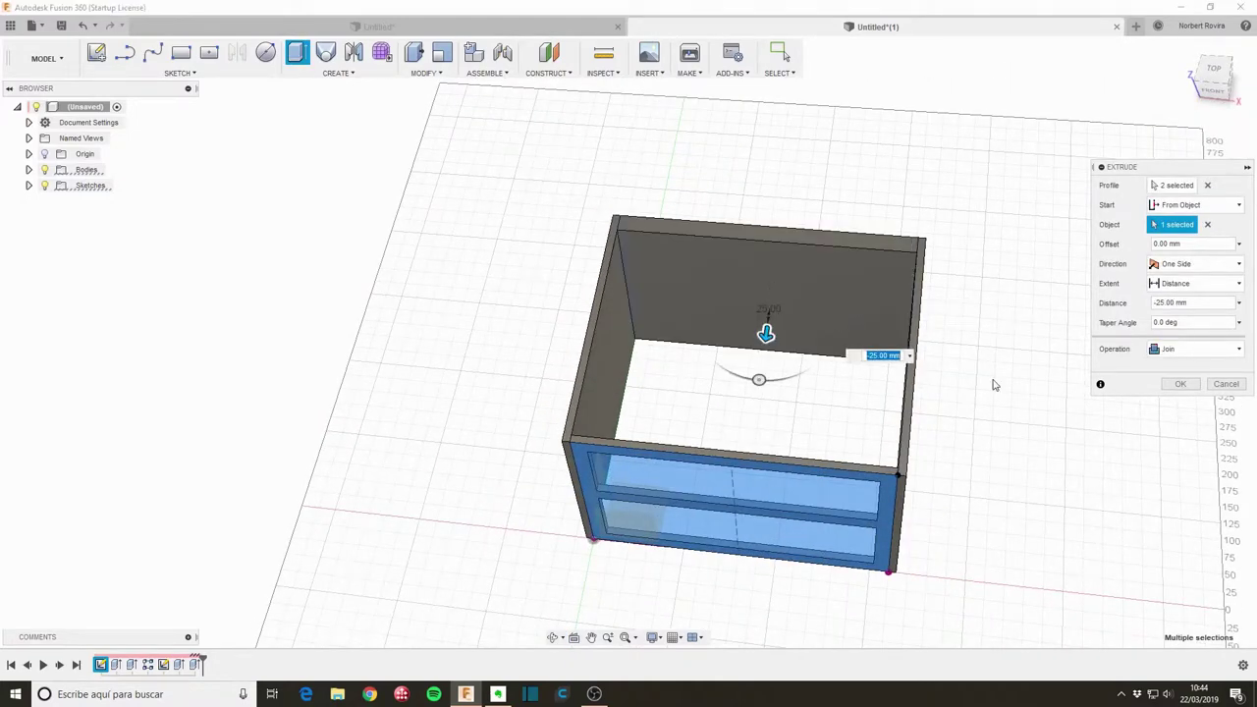
text(-th)
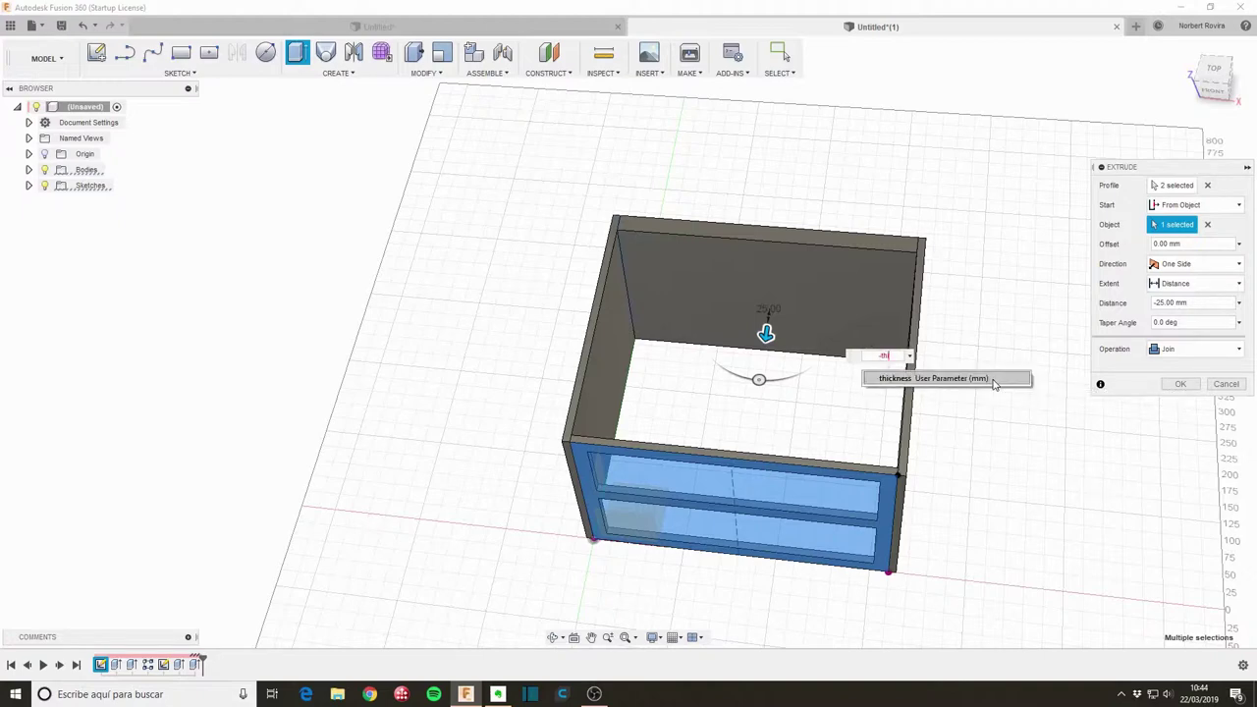
click(980, 378)
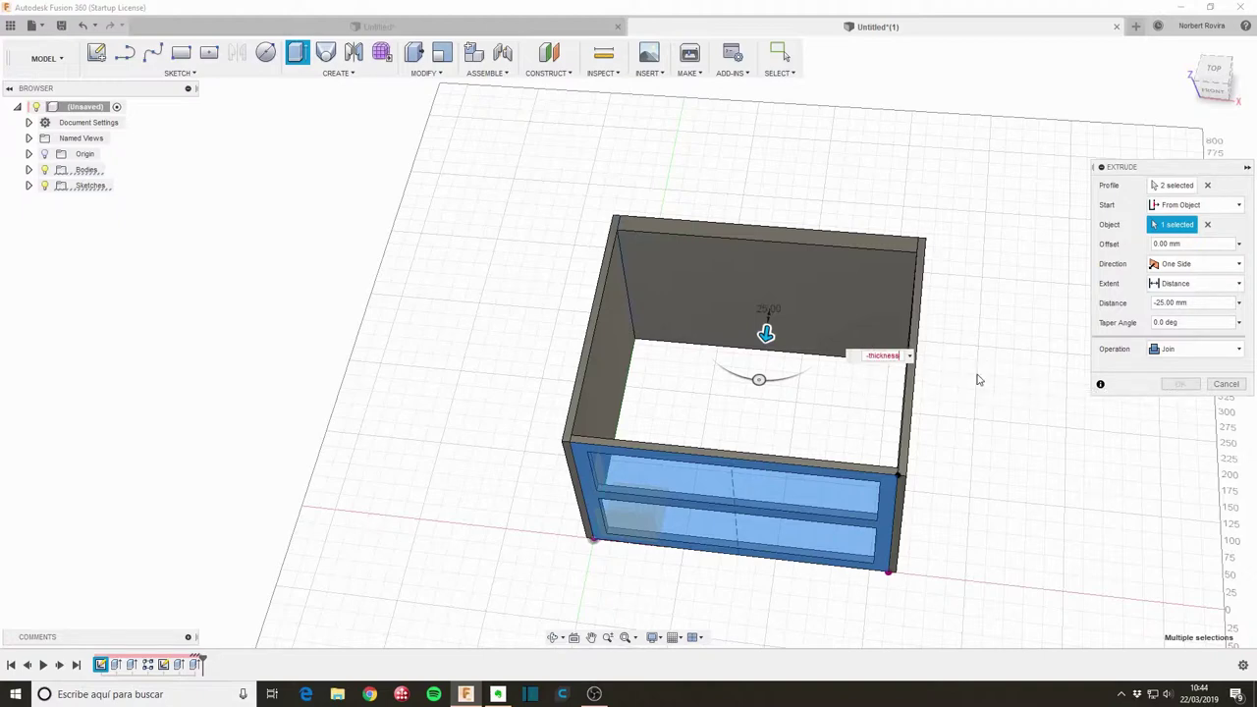
click(1206, 347)
click(1186, 414)
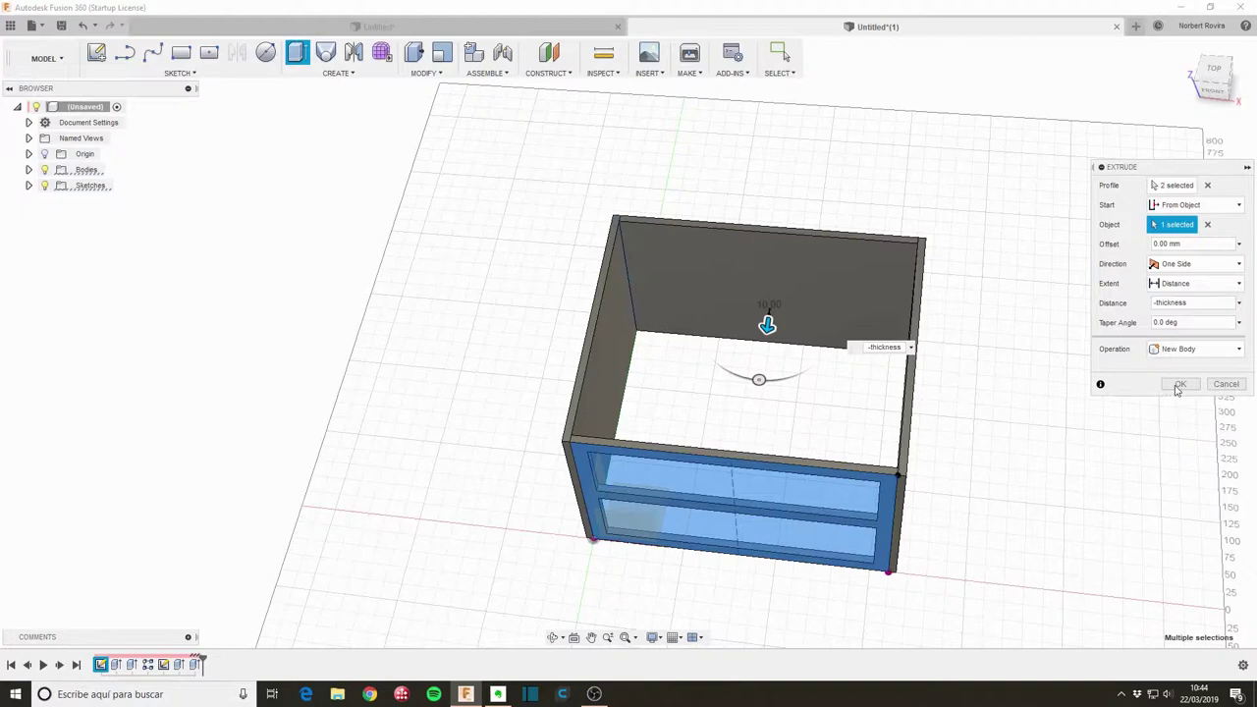
click(1178, 388)
mouse_move(951, 462)
shift+middle_down()
mouse_move(973, 429)
mouse_move(964, 447)
shift+middle_up()
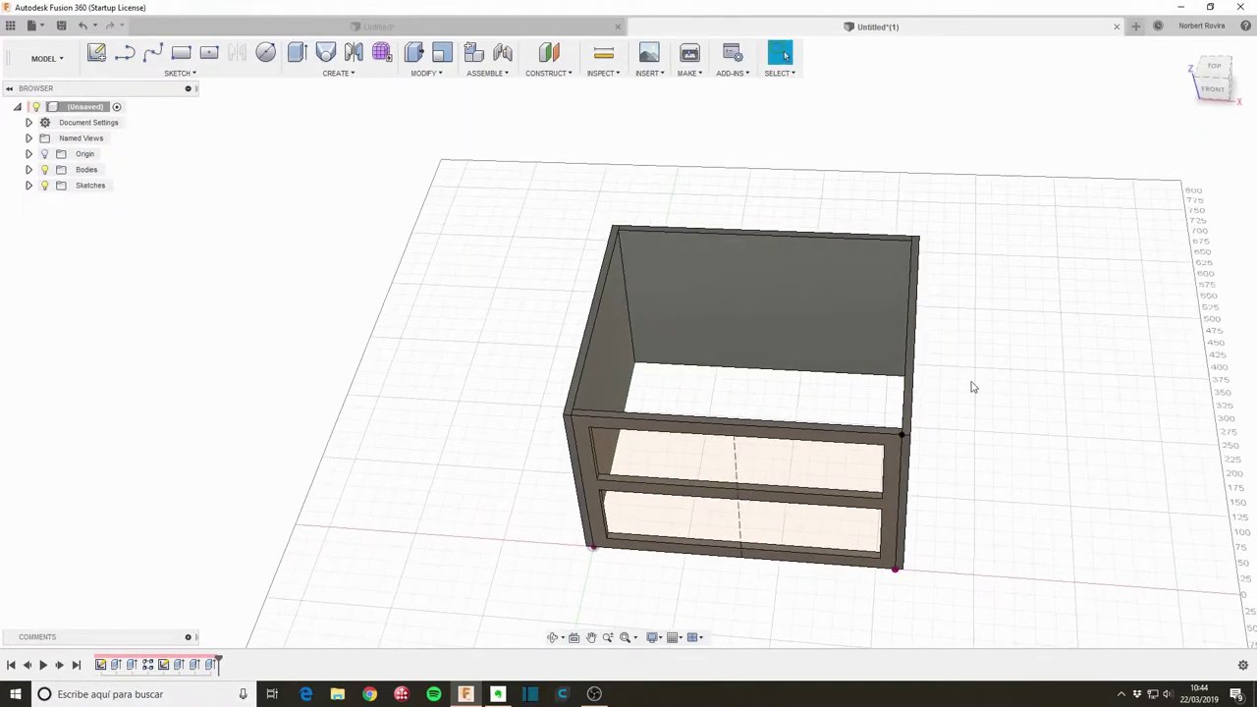
Start a sketch on the back panel with its top-left and bottom-right corners projected.
key(s)
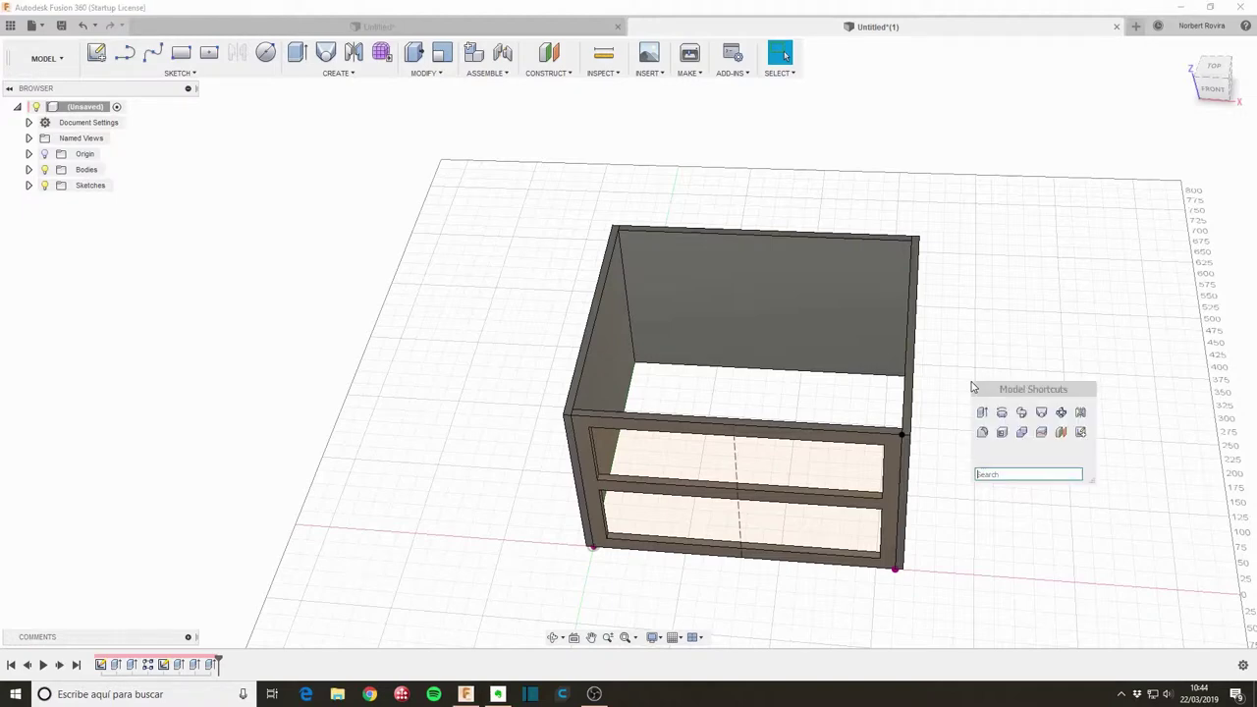
click(1079, 432)
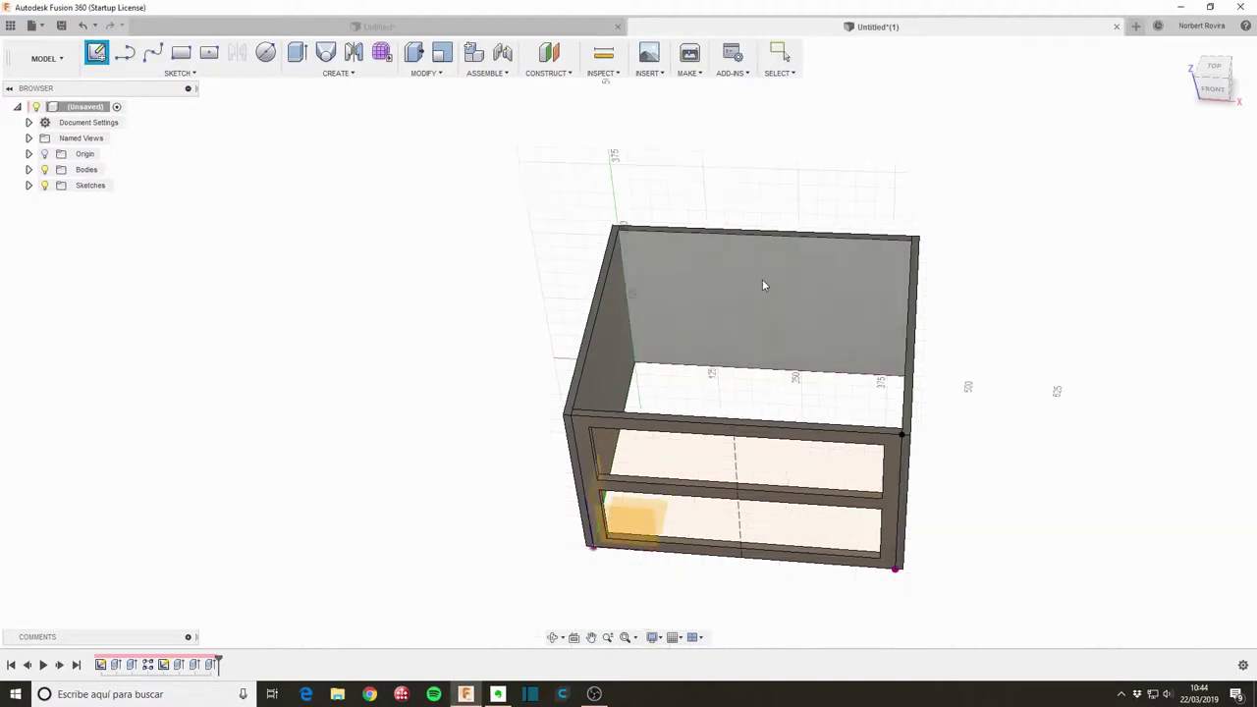
click(622, 254)
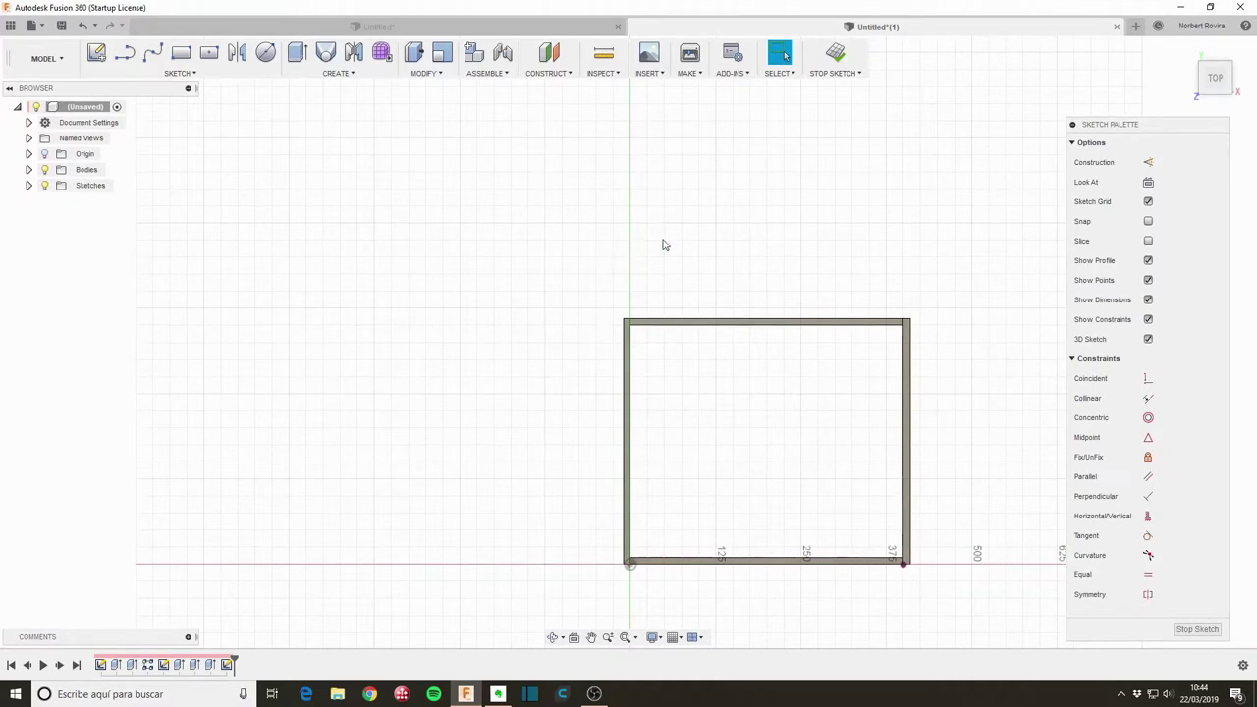
click(623, 320)
click(905, 563)
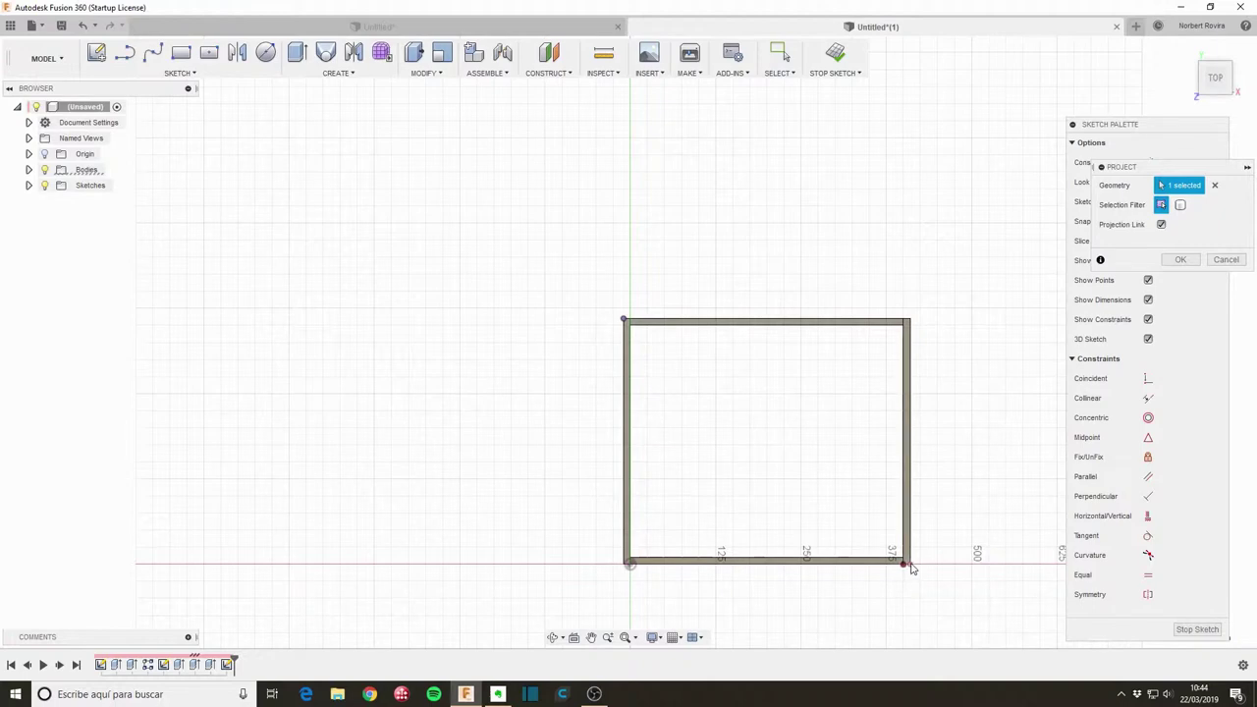
click(1180, 260)
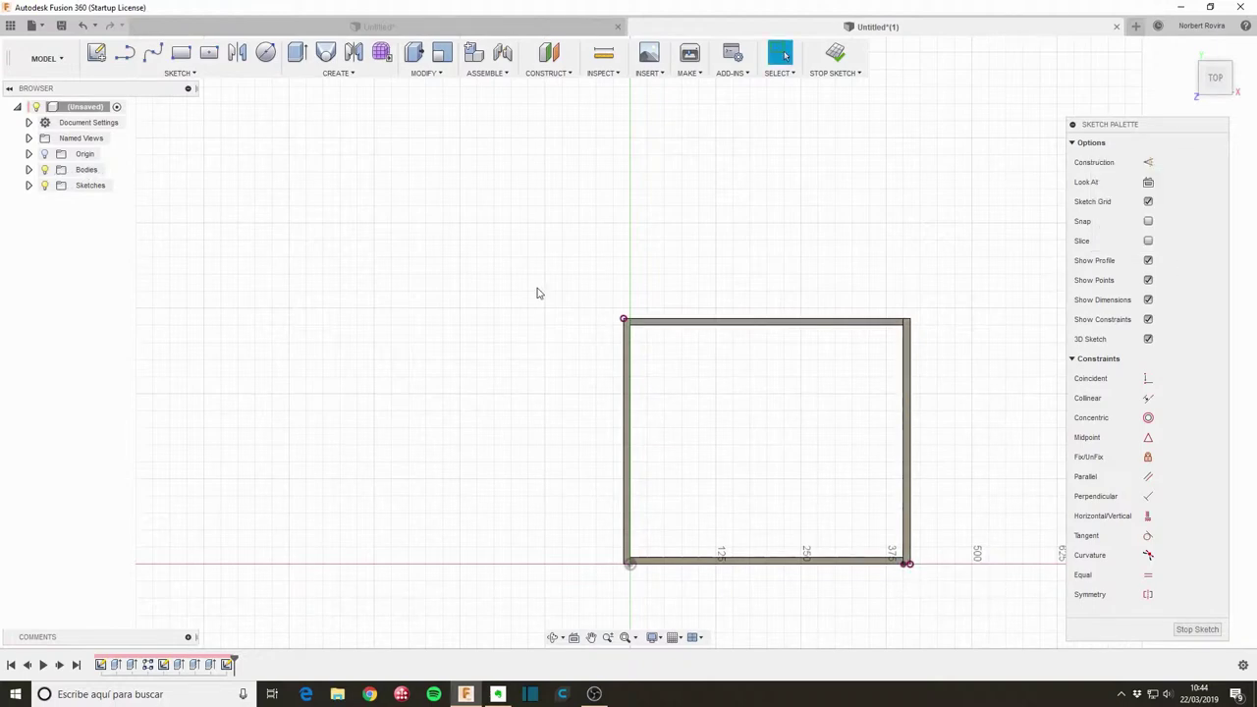
Draw a 2-point rectangle between the two projected corners and finish the sketch.
key(s)
click(609, 301)
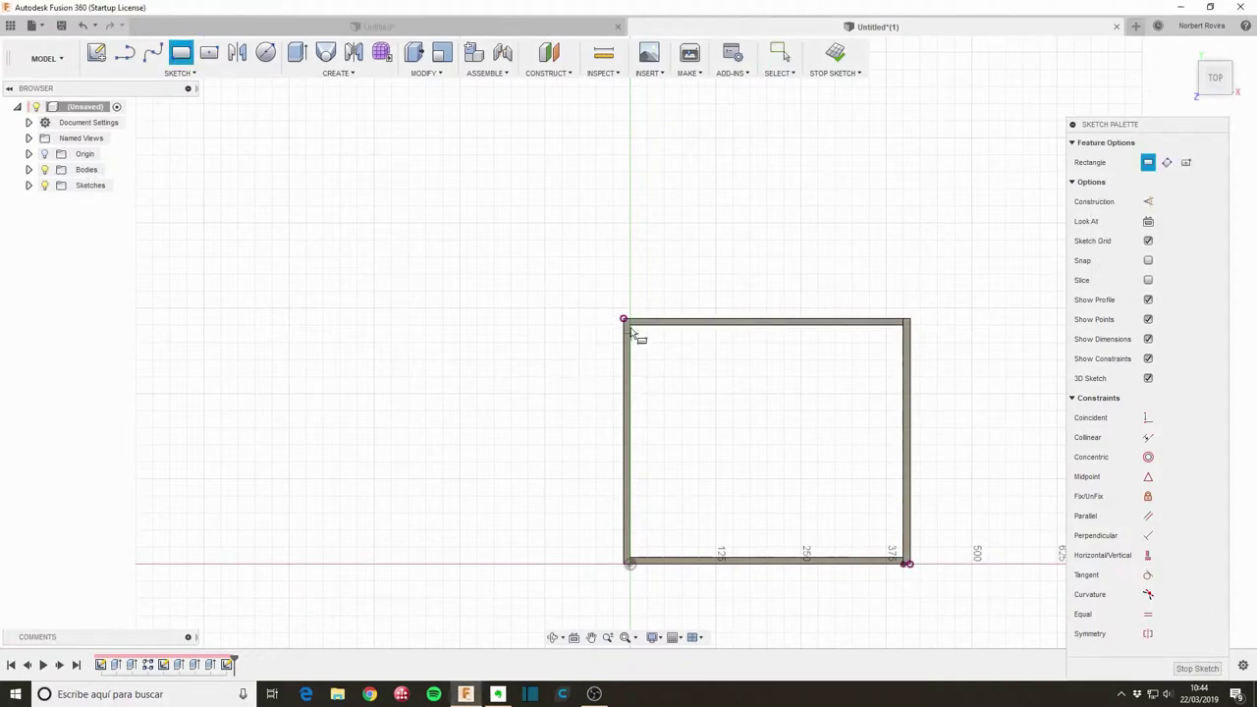
click(624, 319)
click(905, 563)
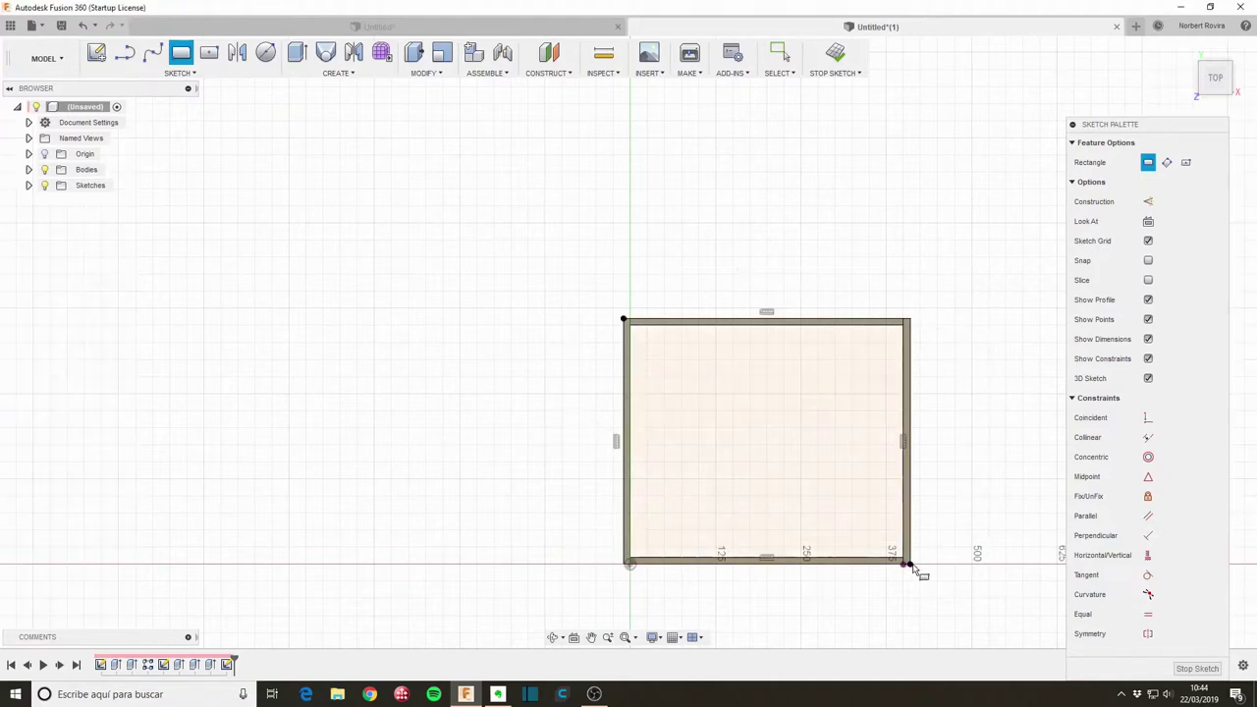
click(1197, 668)
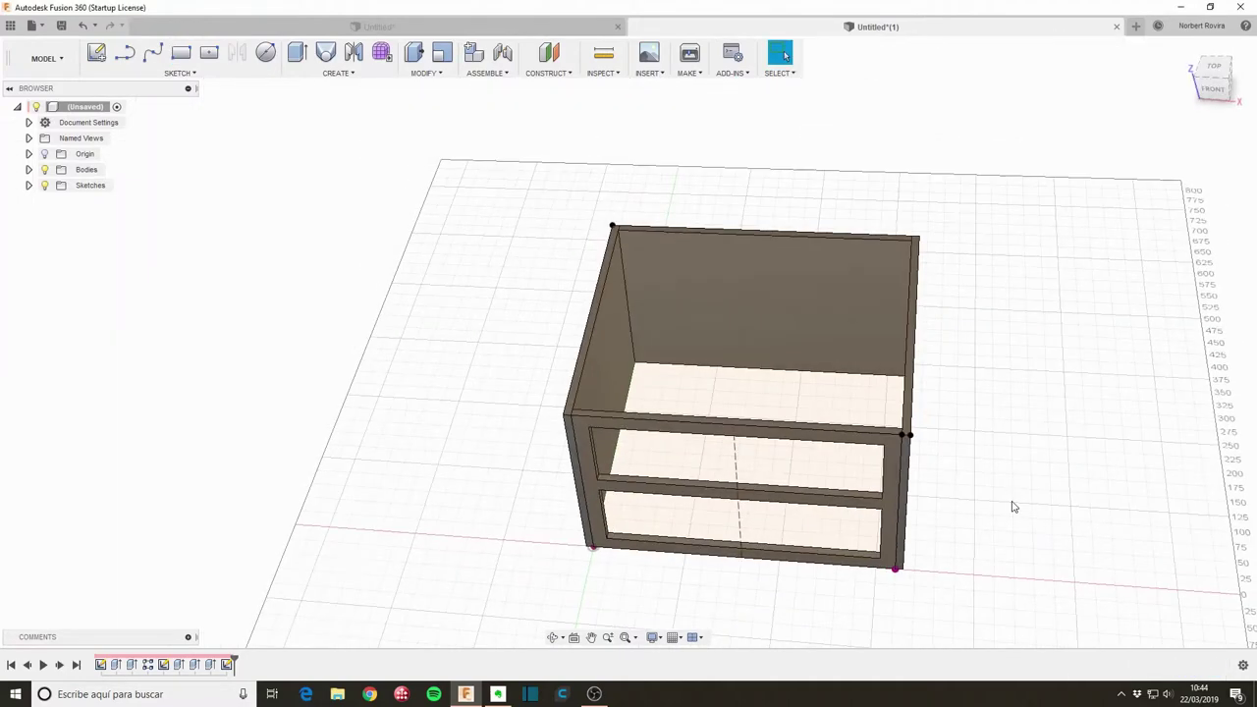
Extrude the top rectangle profile by thickness as a New Body to form the top panel.
key(e)
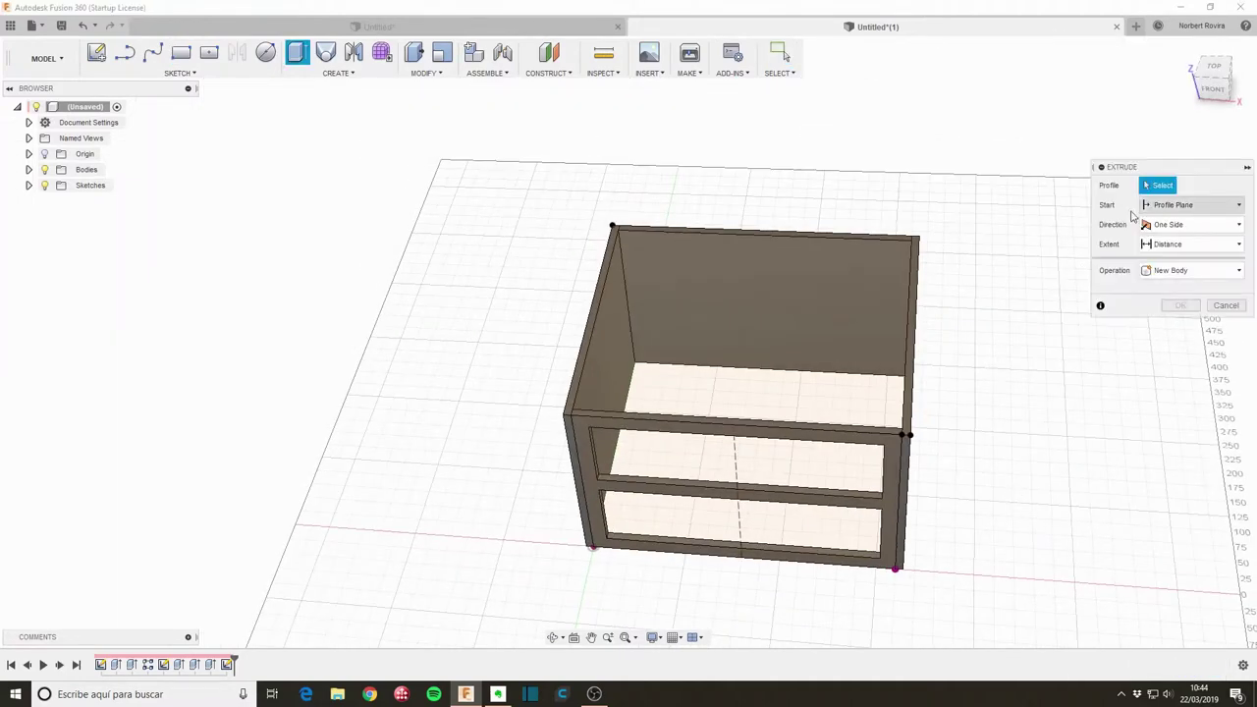
click(856, 334)
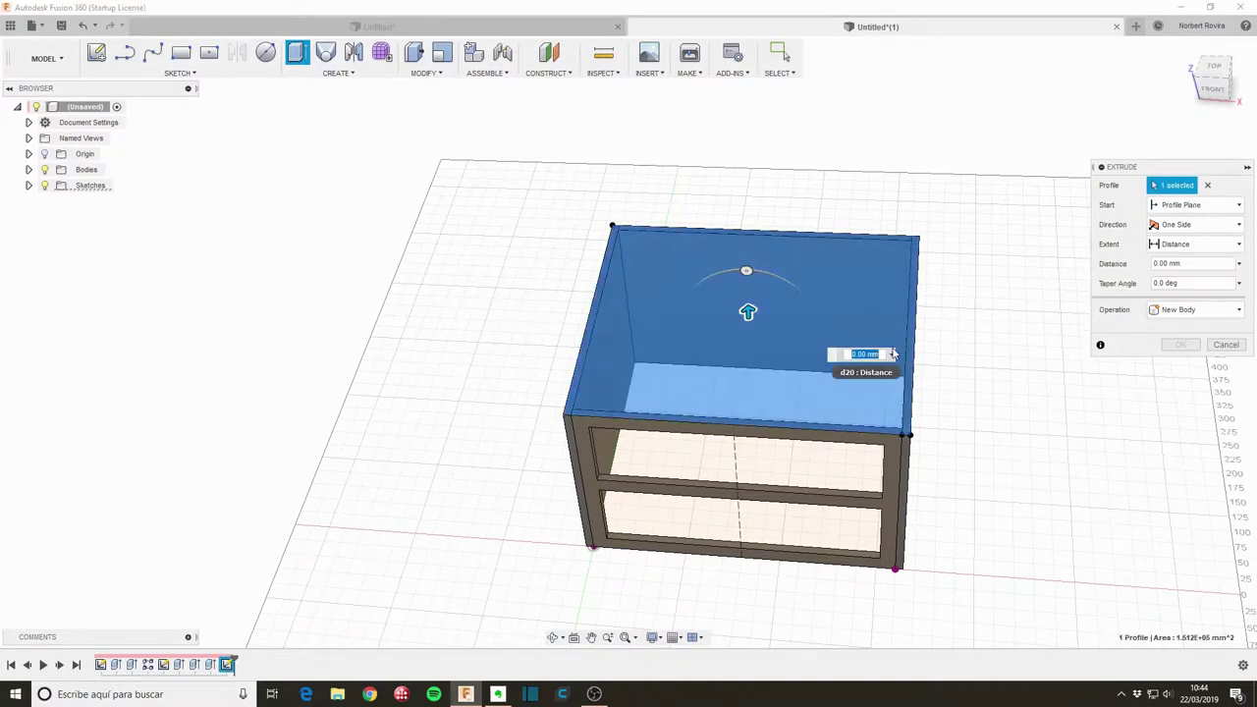
text(th)
click(930, 380)
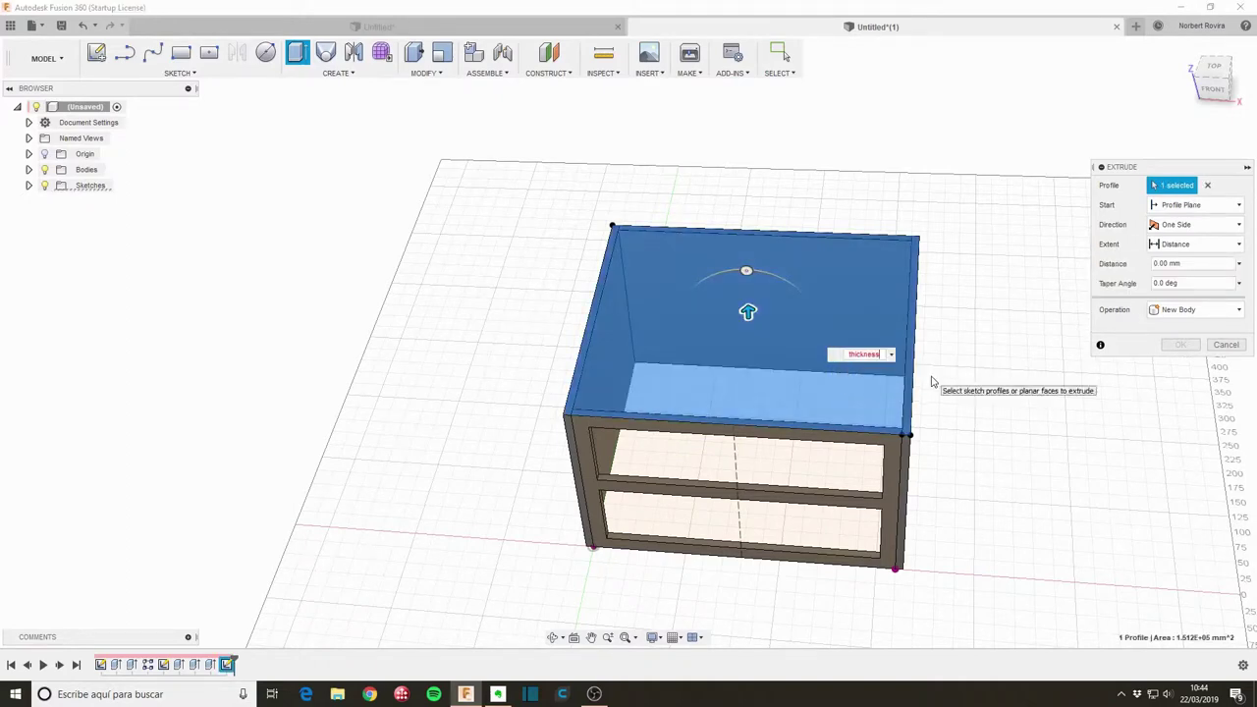
click(1222, 310)
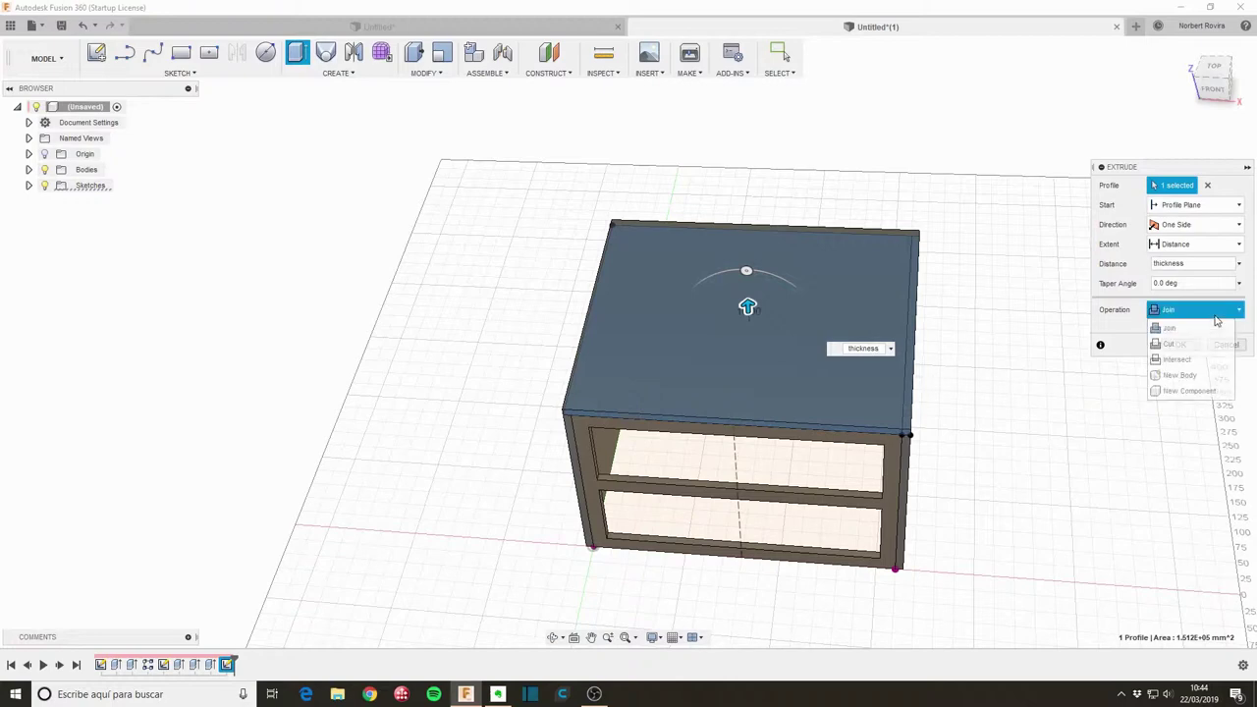
click(1150, 375)
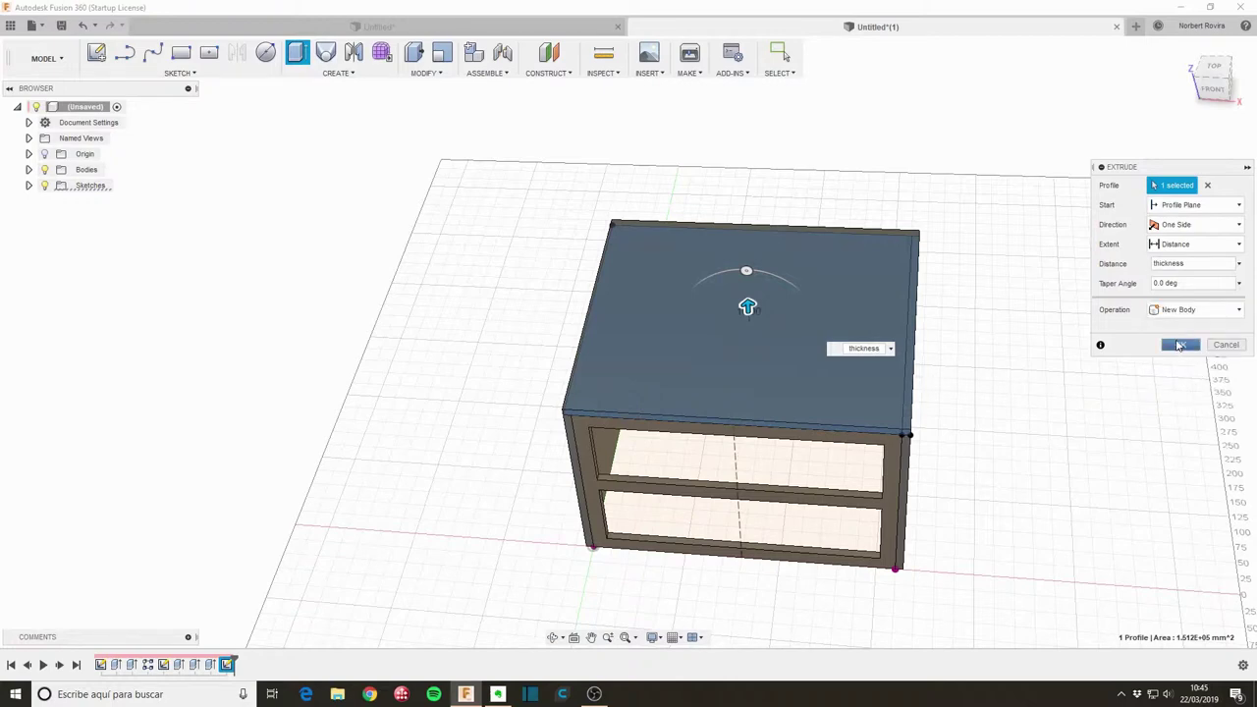
click(1178, 344)
Extrude the top profile From Object at the front top edge by -thickness as a New Body.
key(e)
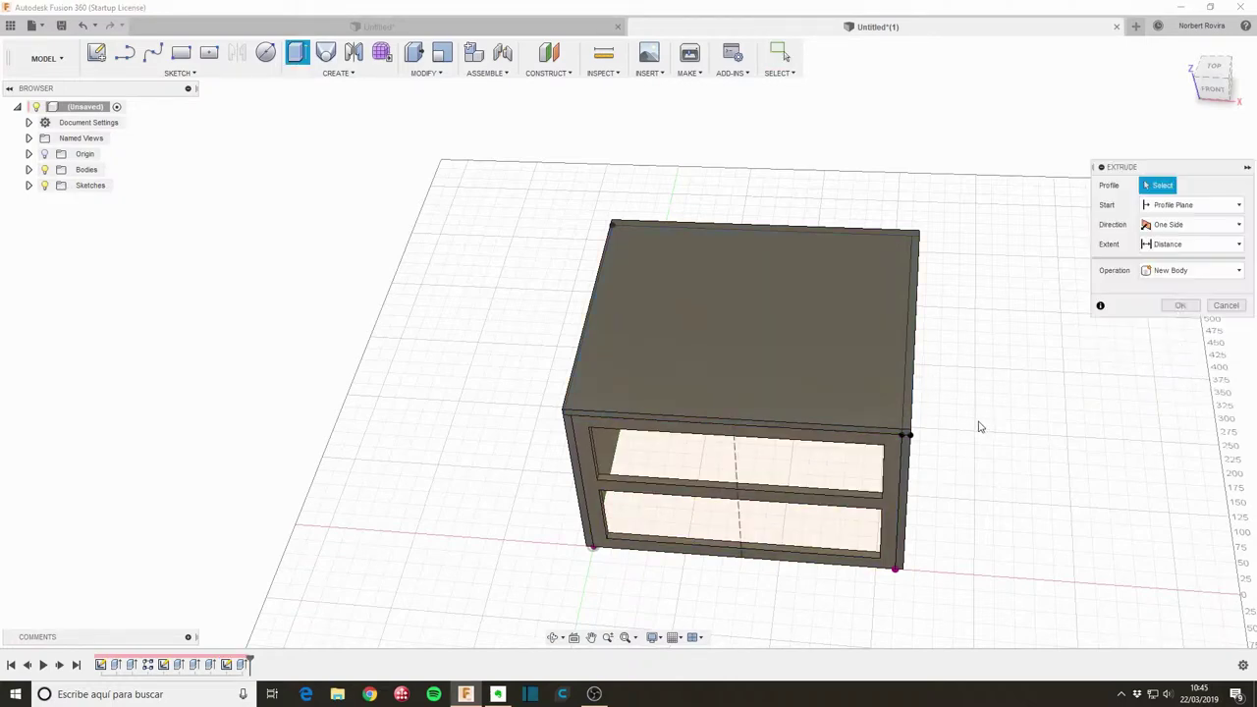
click(851, 397)
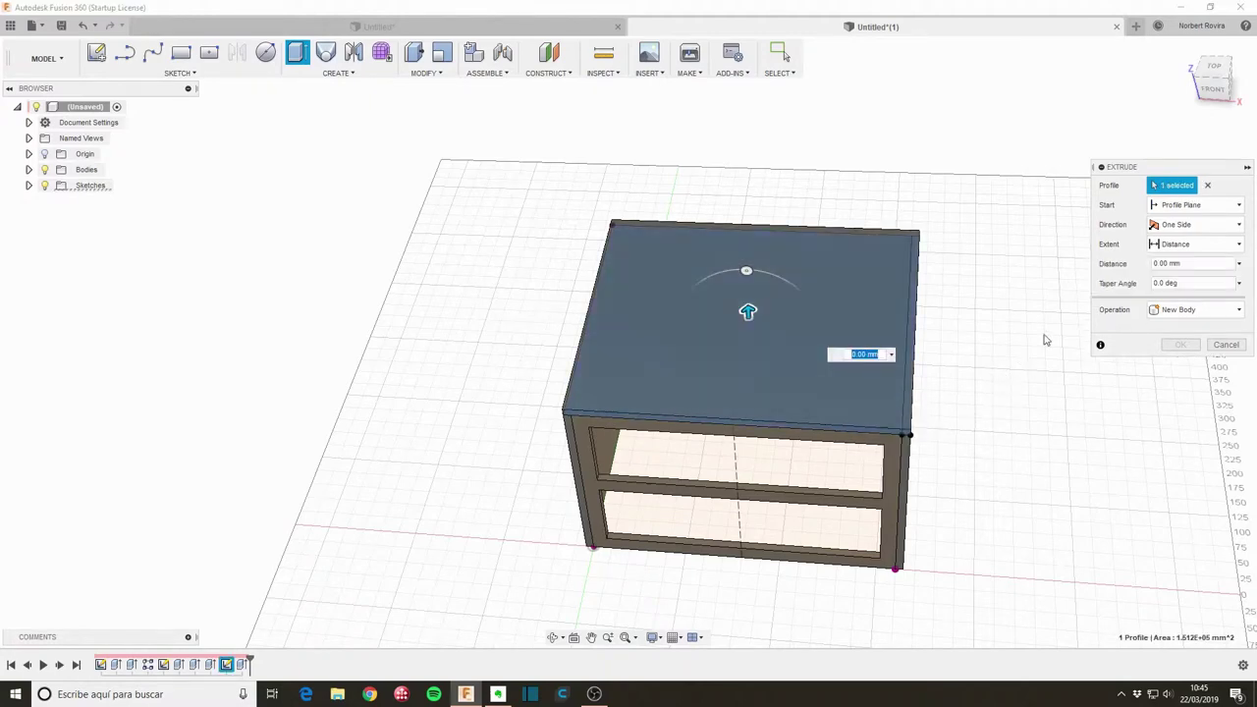
click(1192, 204)
click(1182, 255)
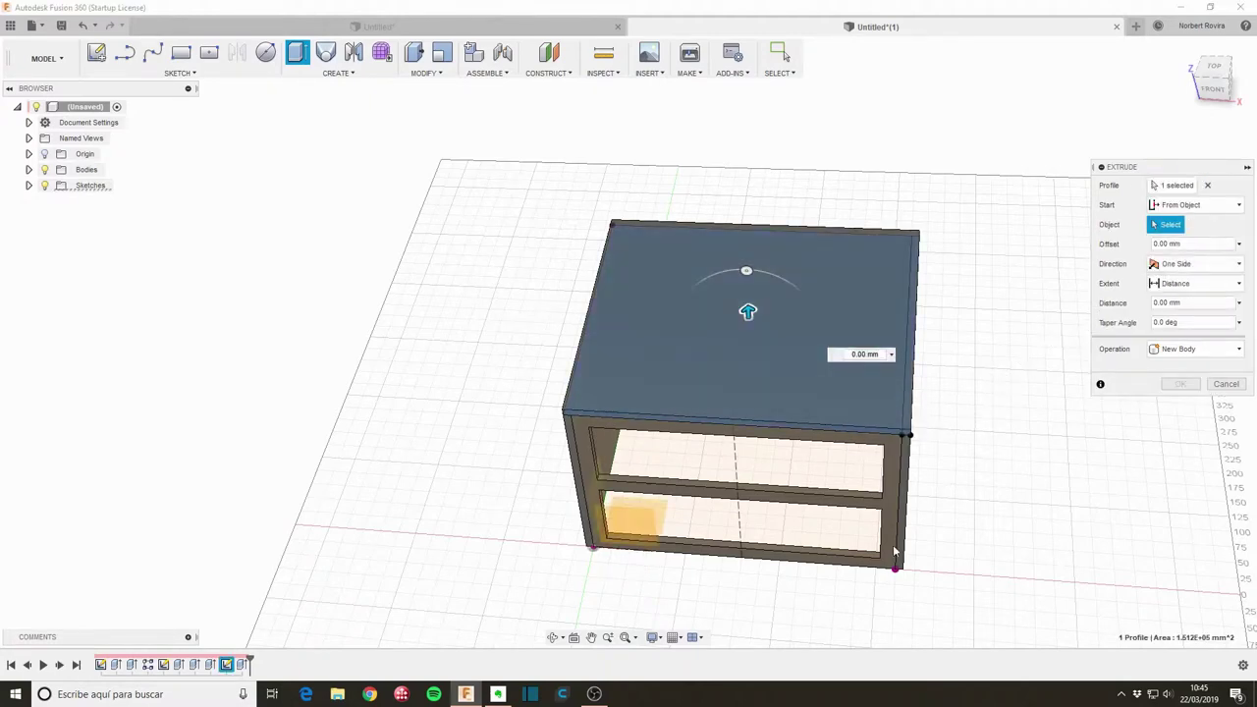
mouse_move(939, 541)
shift+middle_down()
mouse_move(959, 412)
mouse_move(939, 356)
shift+middle_up()
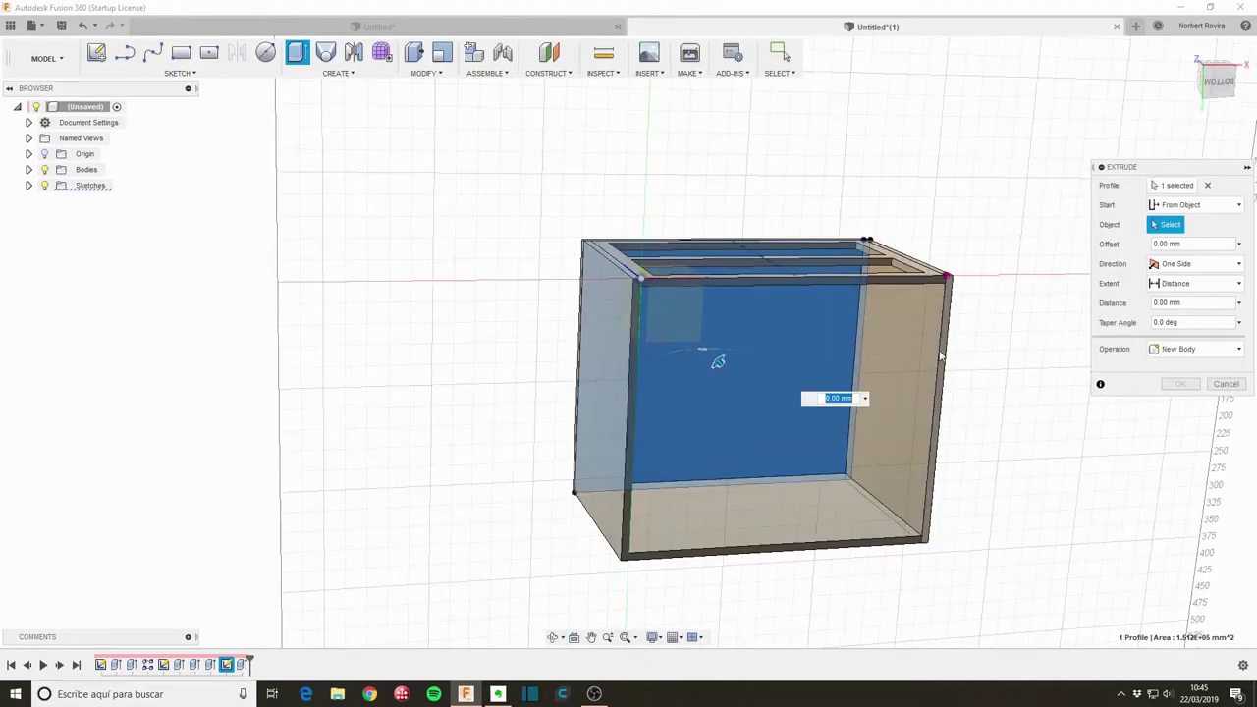
click(928, 281)
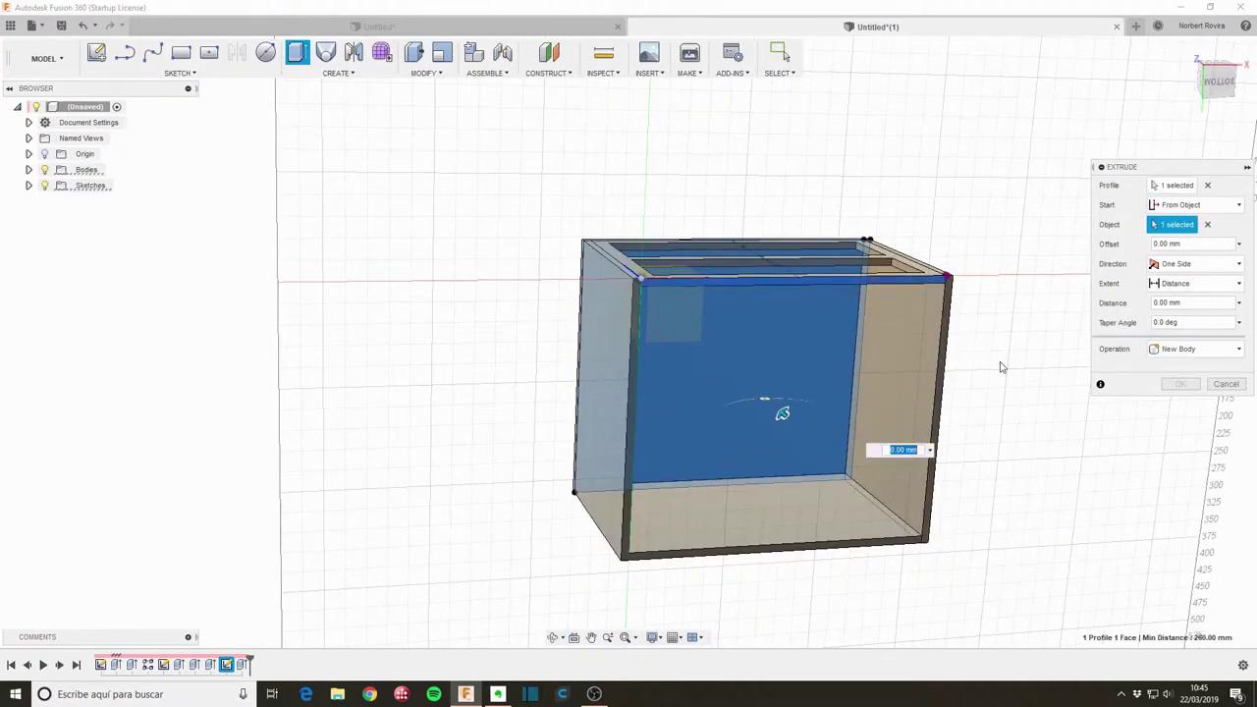
text(-th)
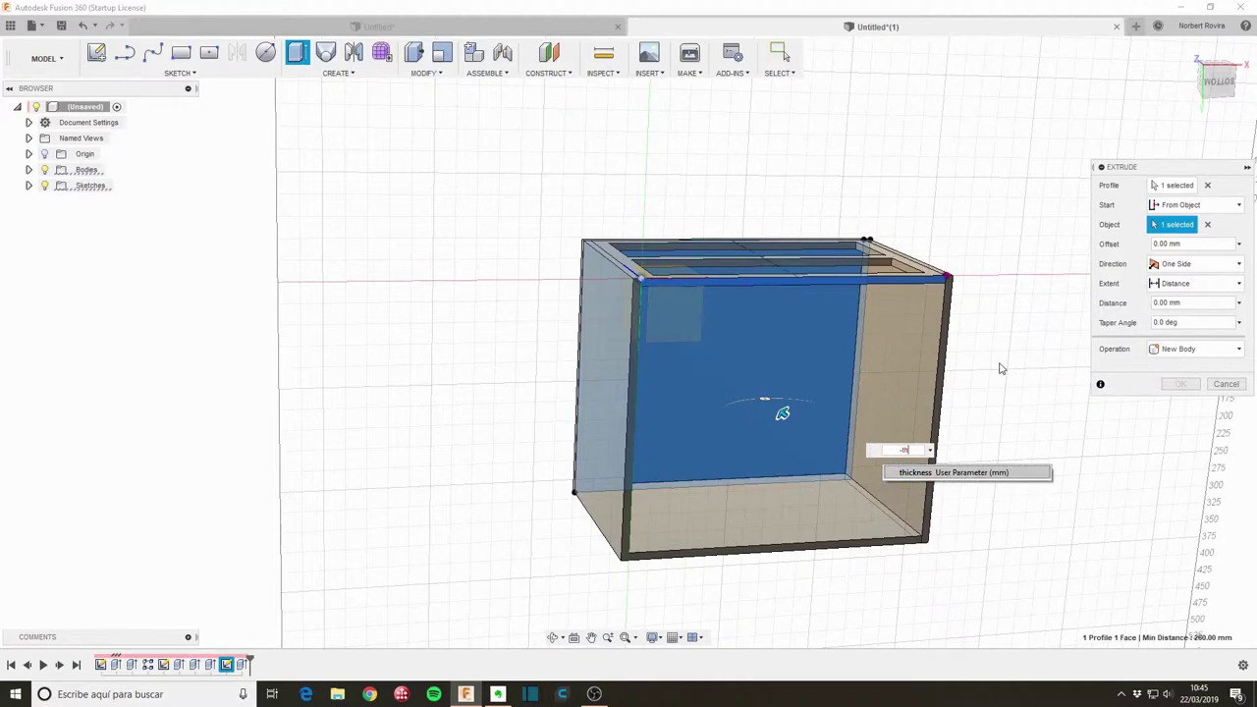
click(996, 472)
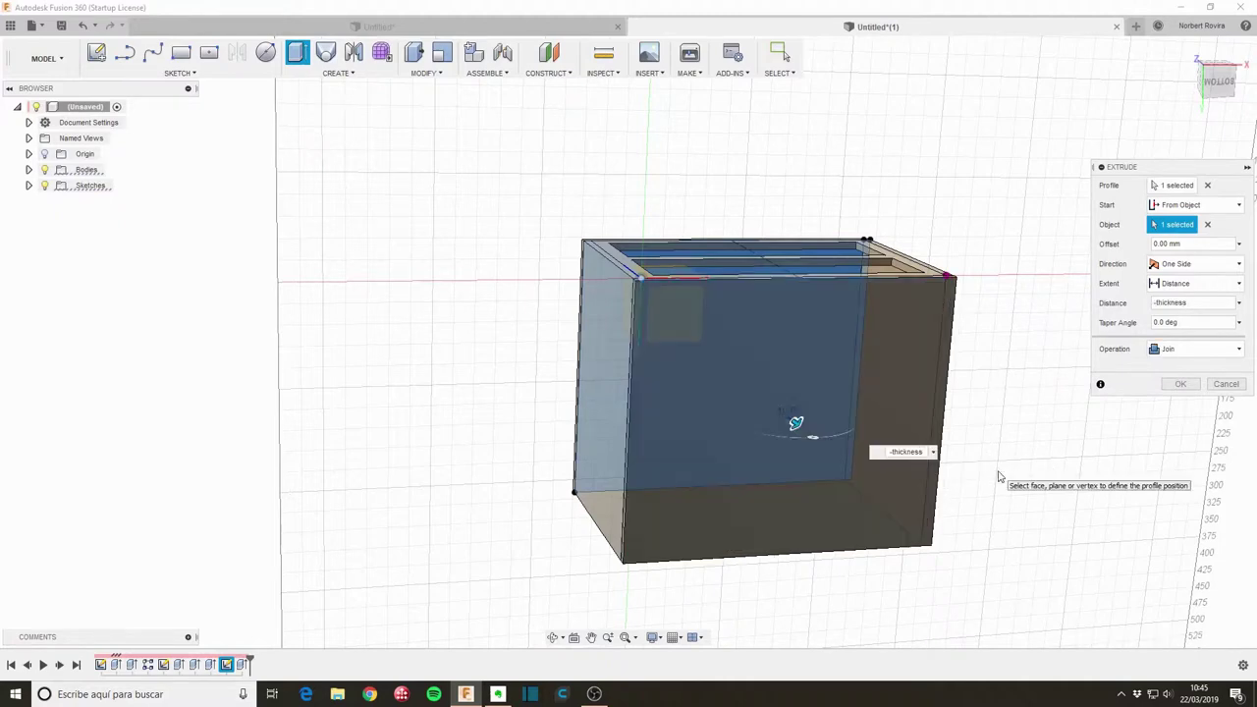
click(1193, 349)
click(1183, 413)
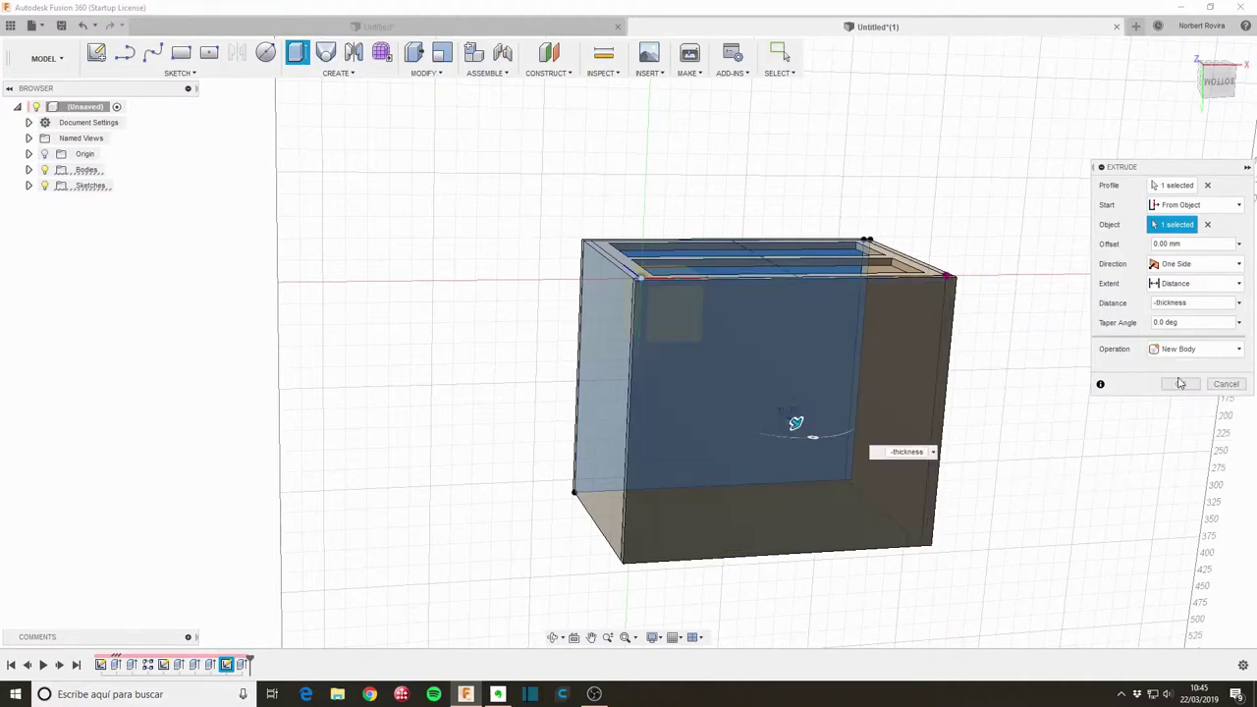
click(1180, 384)
shift+middle_drag(1021, 376, 998, 450)
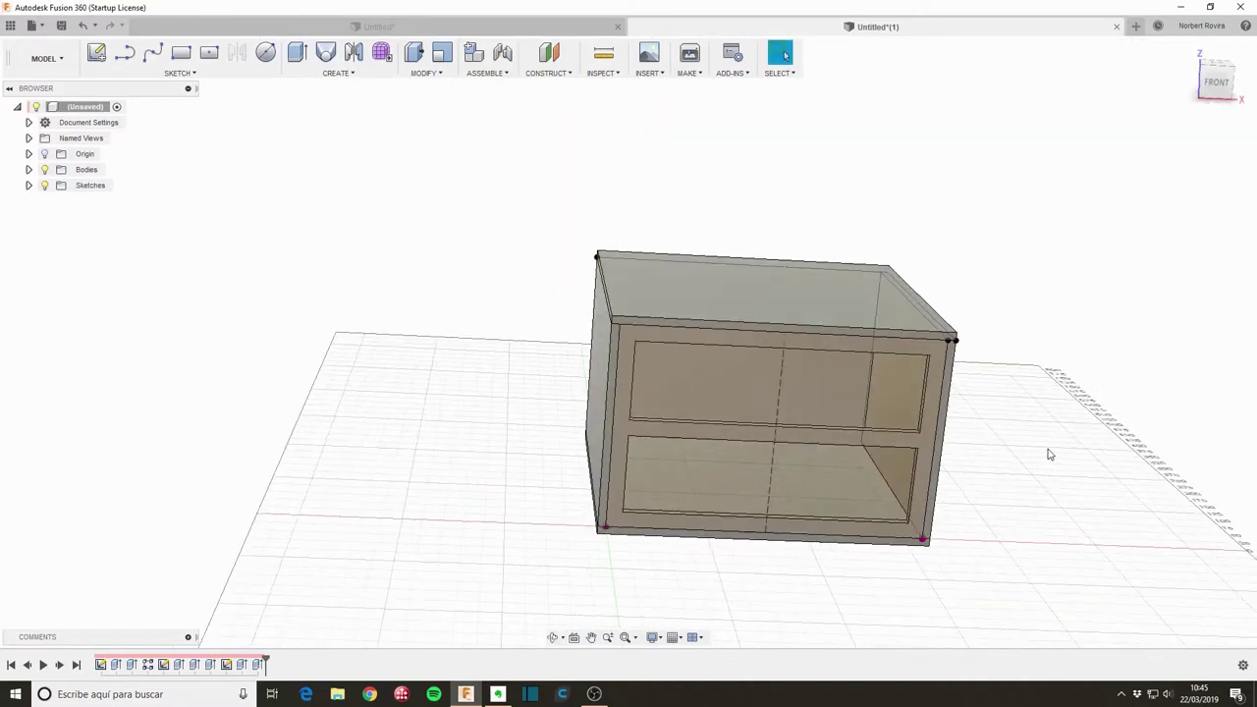
Apply the 3D Cherry - Glossy appearance to the cabinet and orbit to inspect it.
key(a)
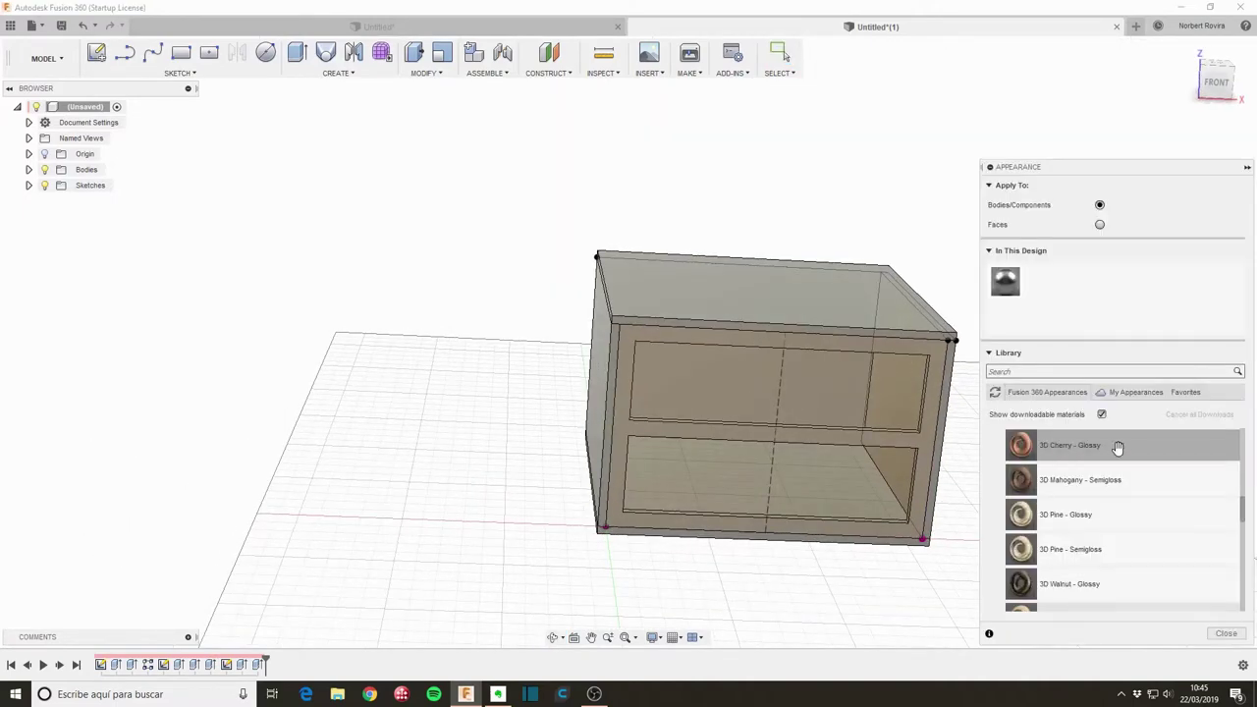
drag(1118, 447, 880, 399)
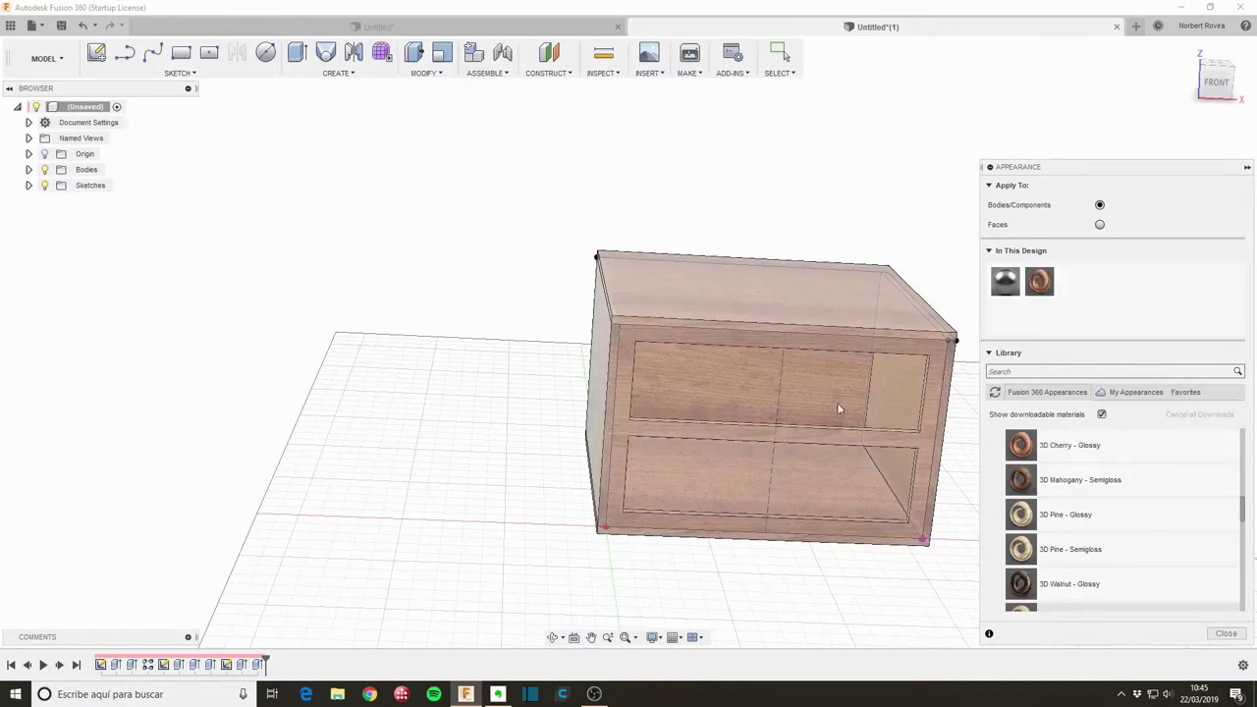
click(1225, 632)
mouse_move(1008, 505)
shift+middle_down()
mouse_move(1033, 465)
mouse_move(996, 454)
mouse_move(1031, 441)
mouse_move(1028, 453)
shift+middle_up()
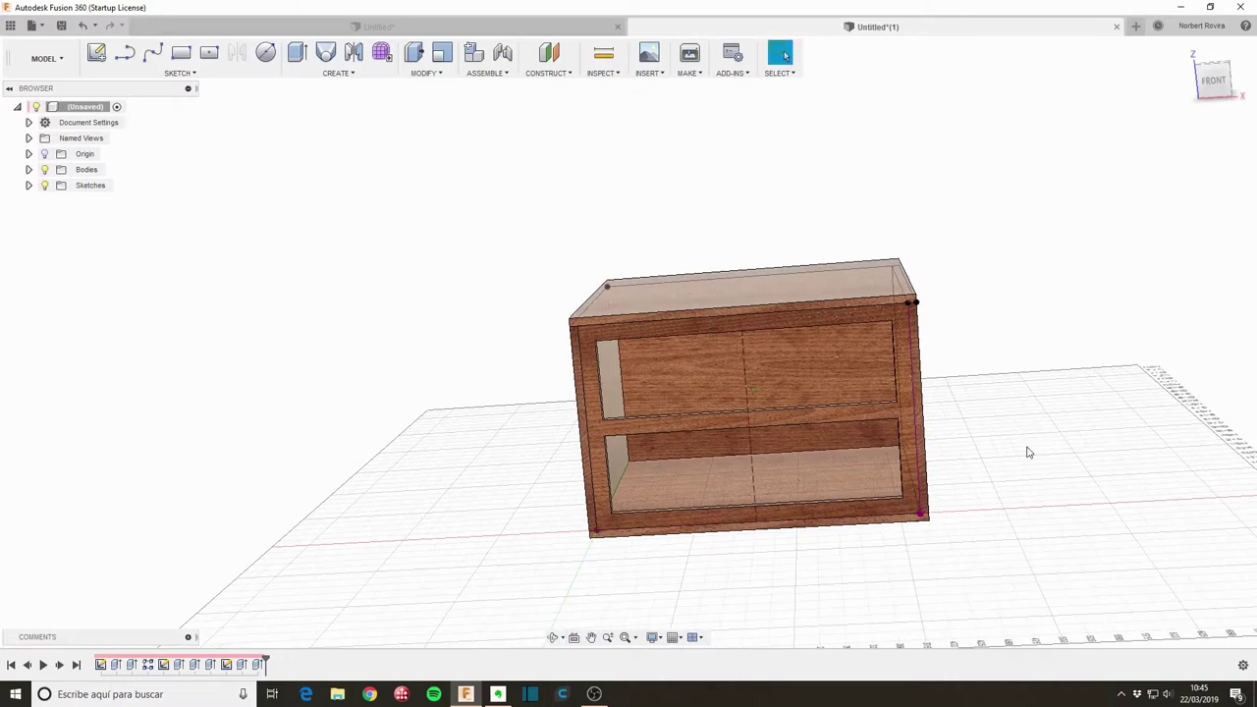
key(F4)
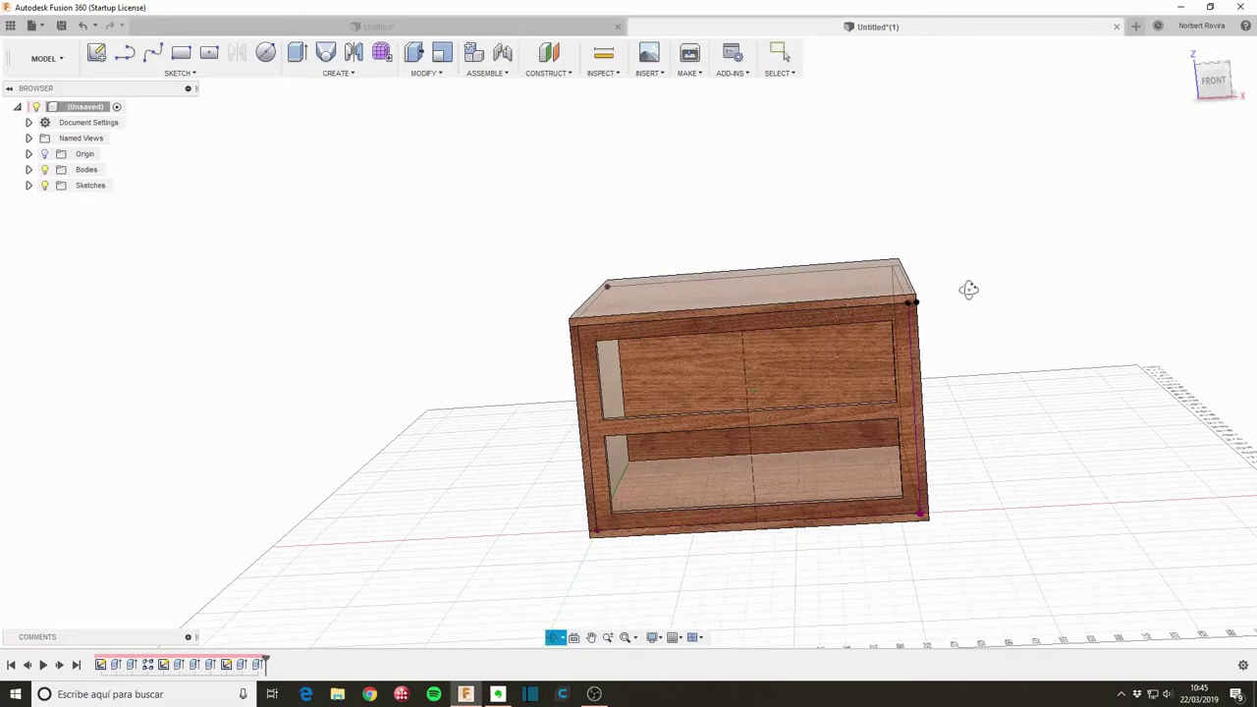
mouse_move(968, 289)
mouse_down()
mouse_move(819, 230)
mouse_move(919, 308)
mouse_up()
Open Change Parameters, move the window aside, and set numdrawers to 4.
key(Escape)
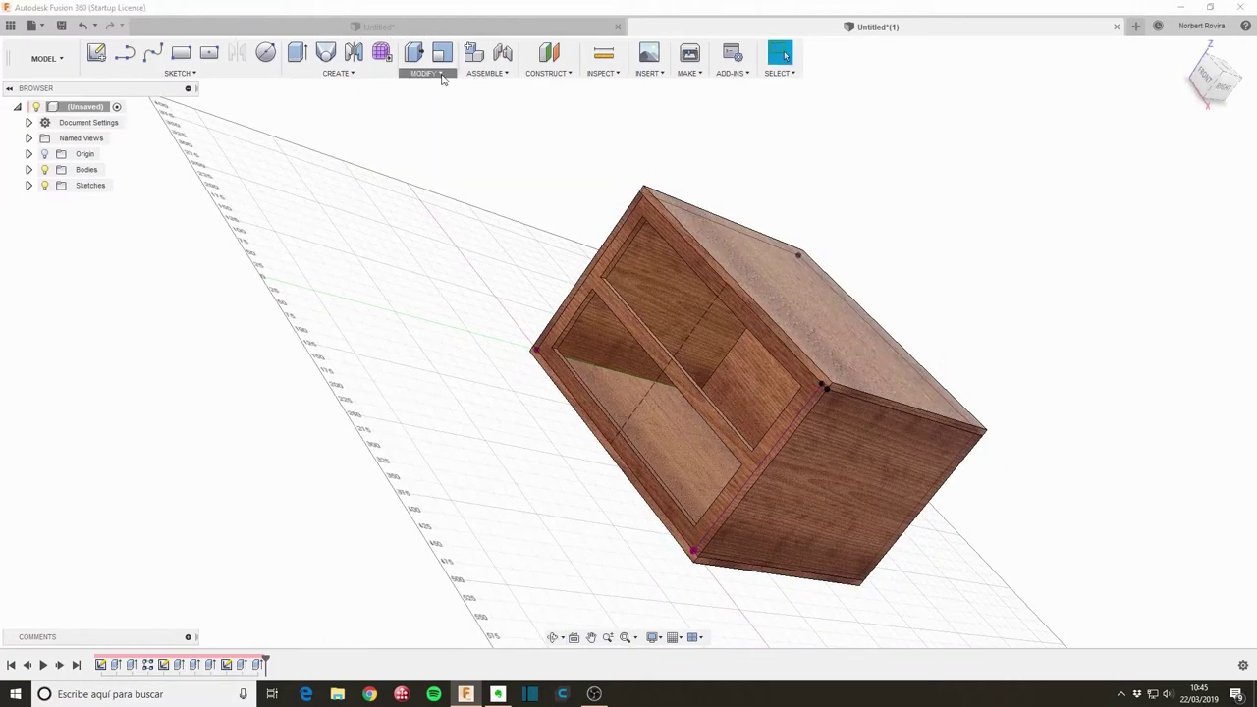
click(442, 76)
click(432, 369)
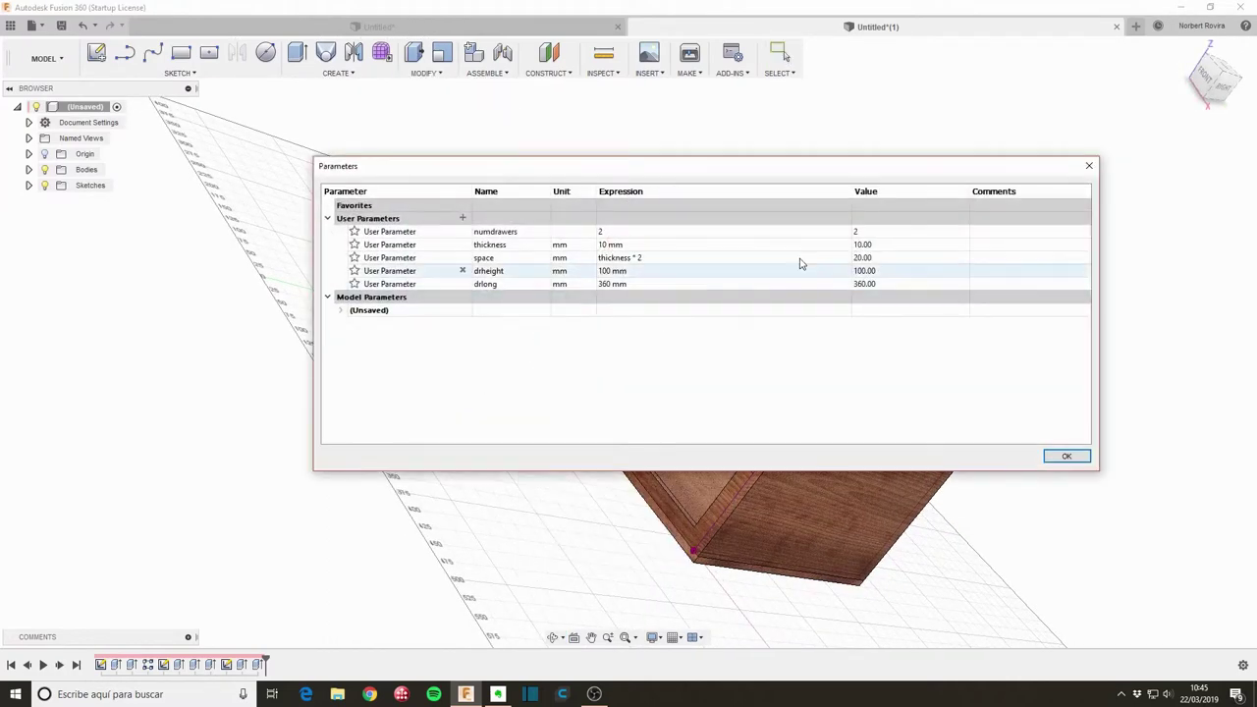
mouse_move(1100, 466)
mouse_down()
mouse_move(808, 464)
mouse_move(628, 445)
mouse_up()
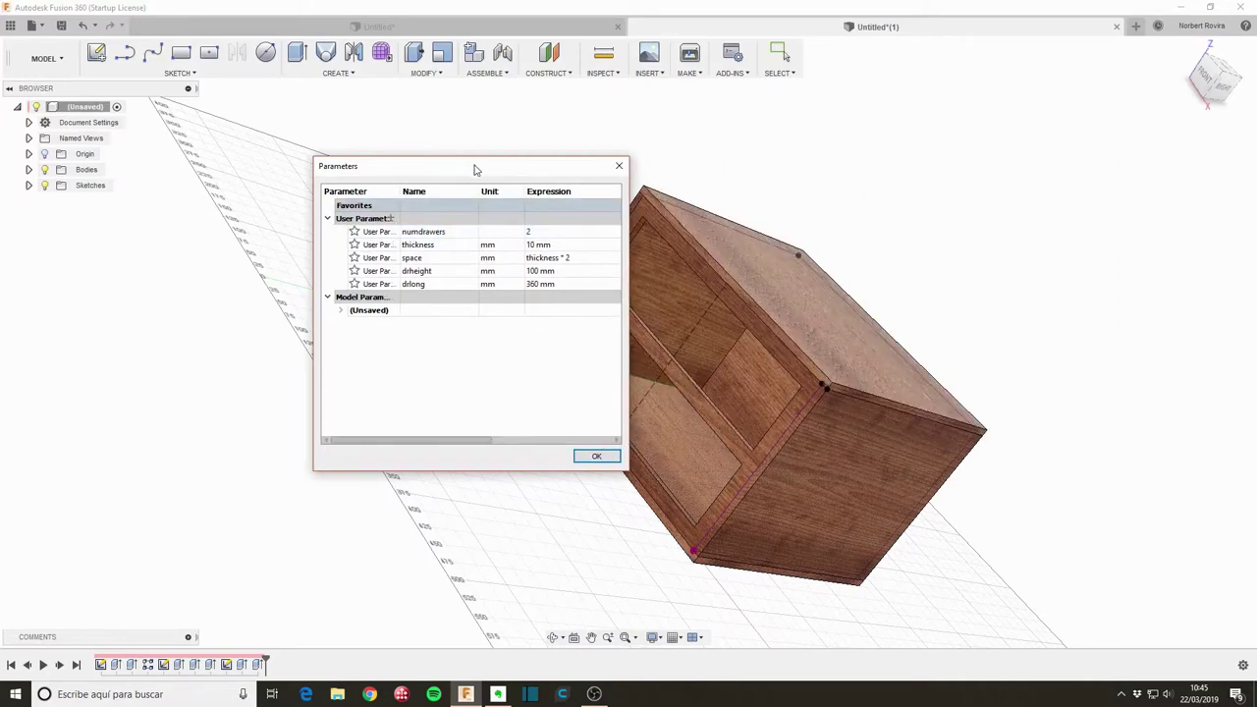
drag(477, 168, 1074, 189)
shift+middle_drag(903, 278, 621, 349)
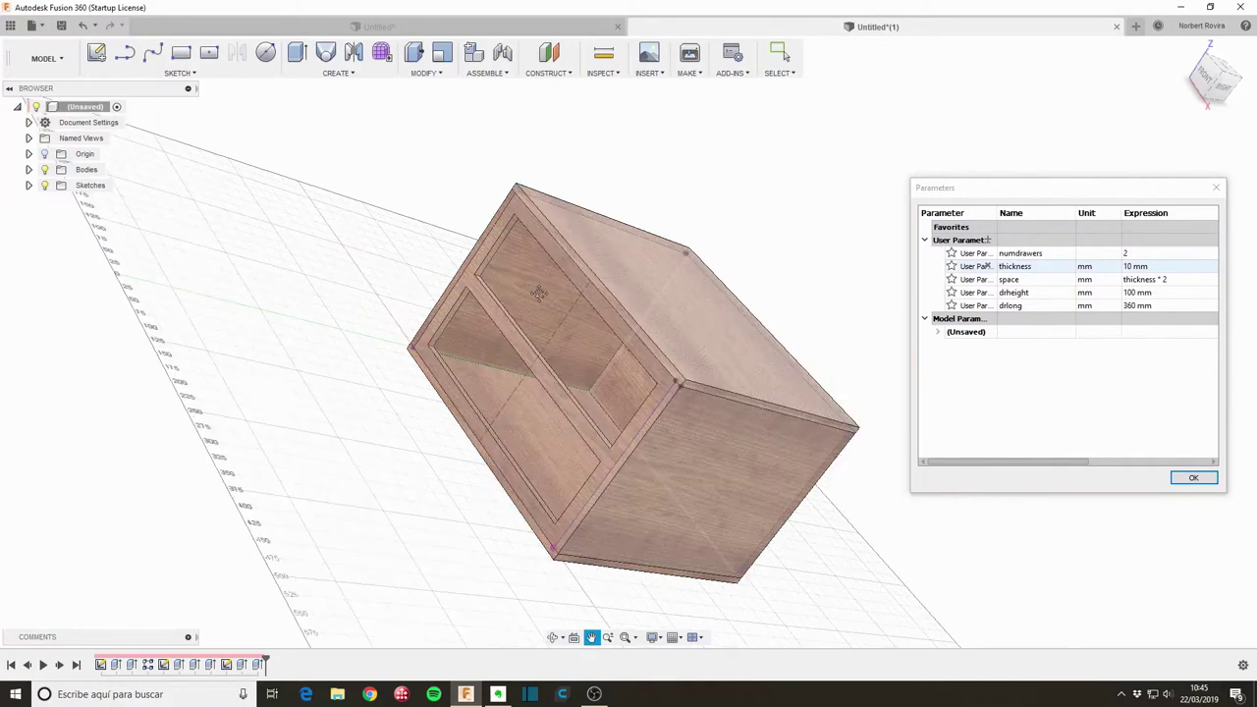
click(1186, 49)
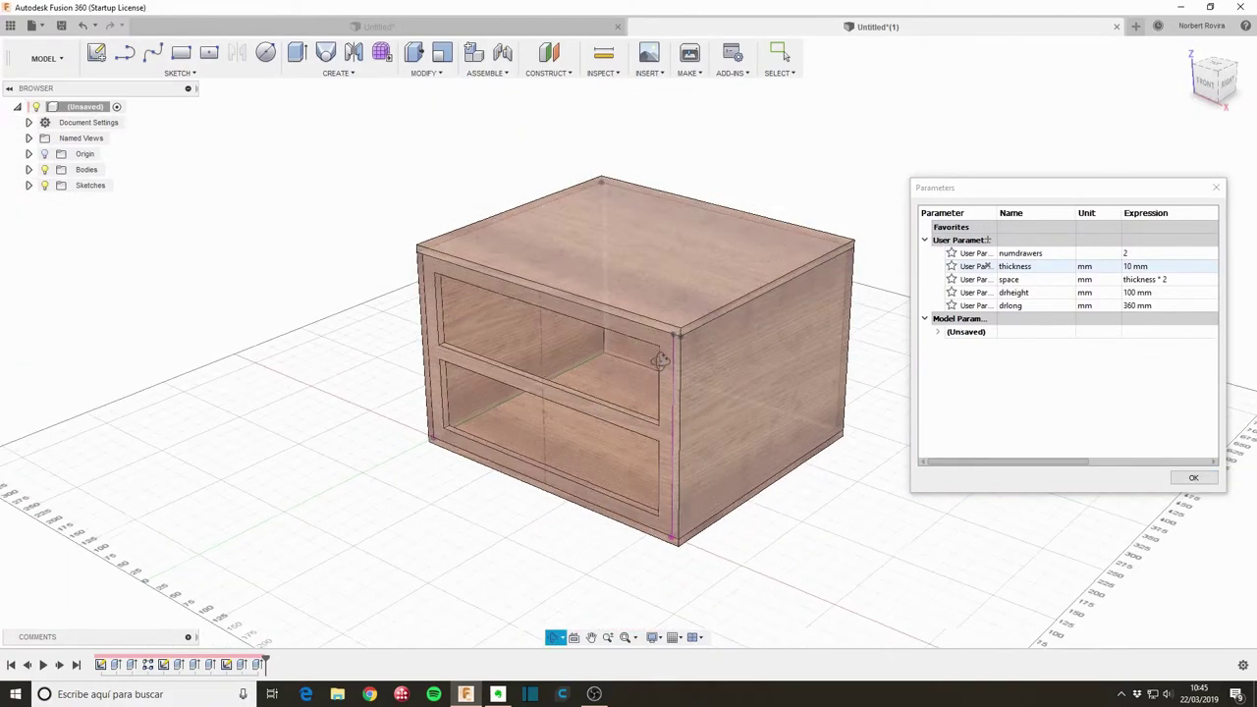
double_click(1126, 253)
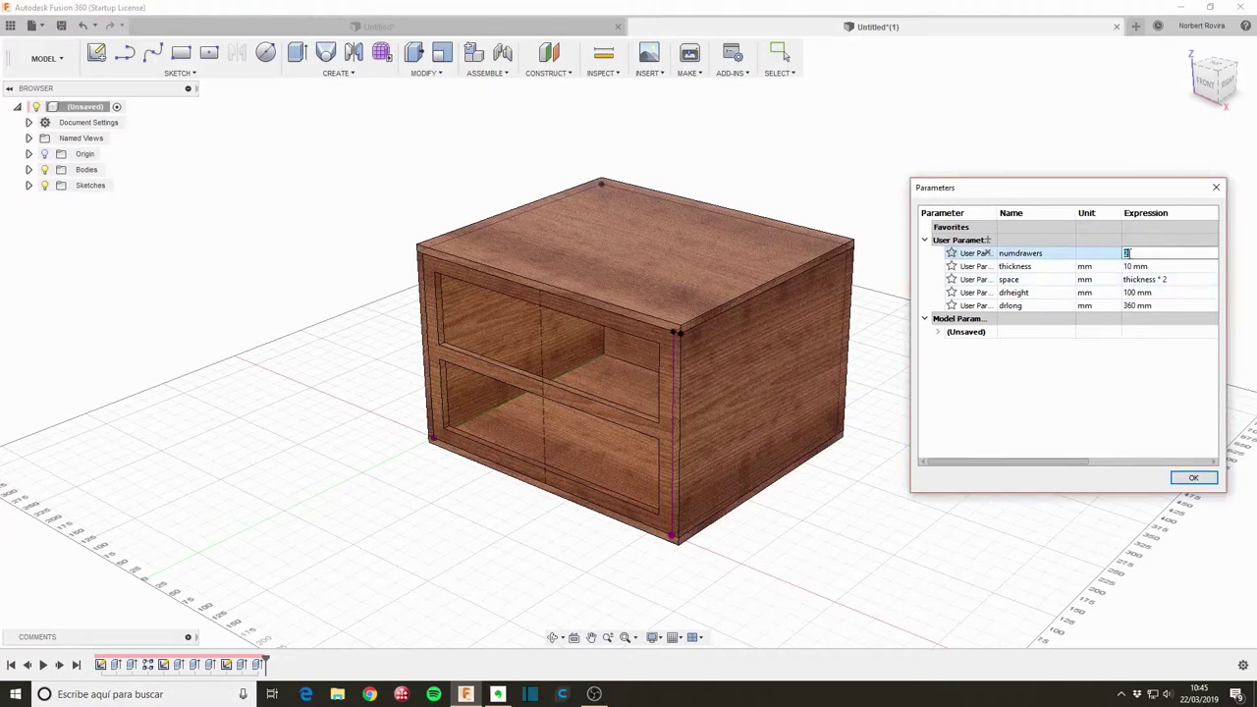
text(4)
key(Return)
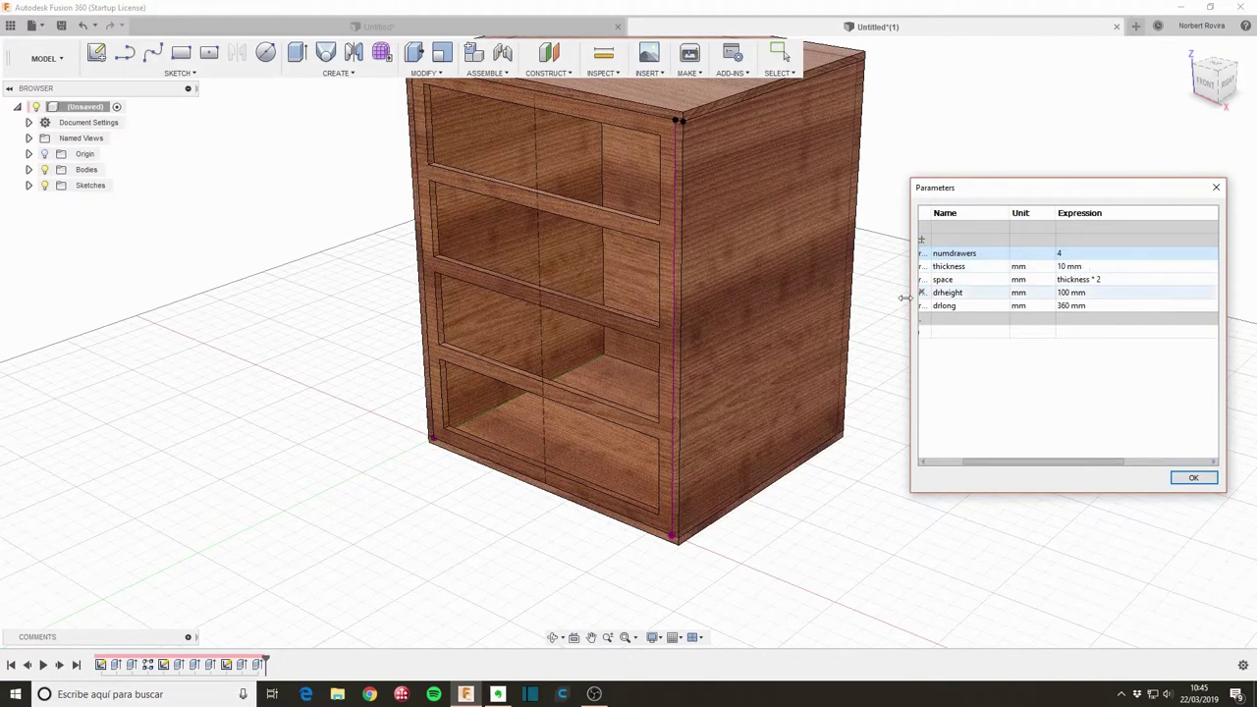
middle_click(714, 376)
middle_drag(715, 376, 677, 445)
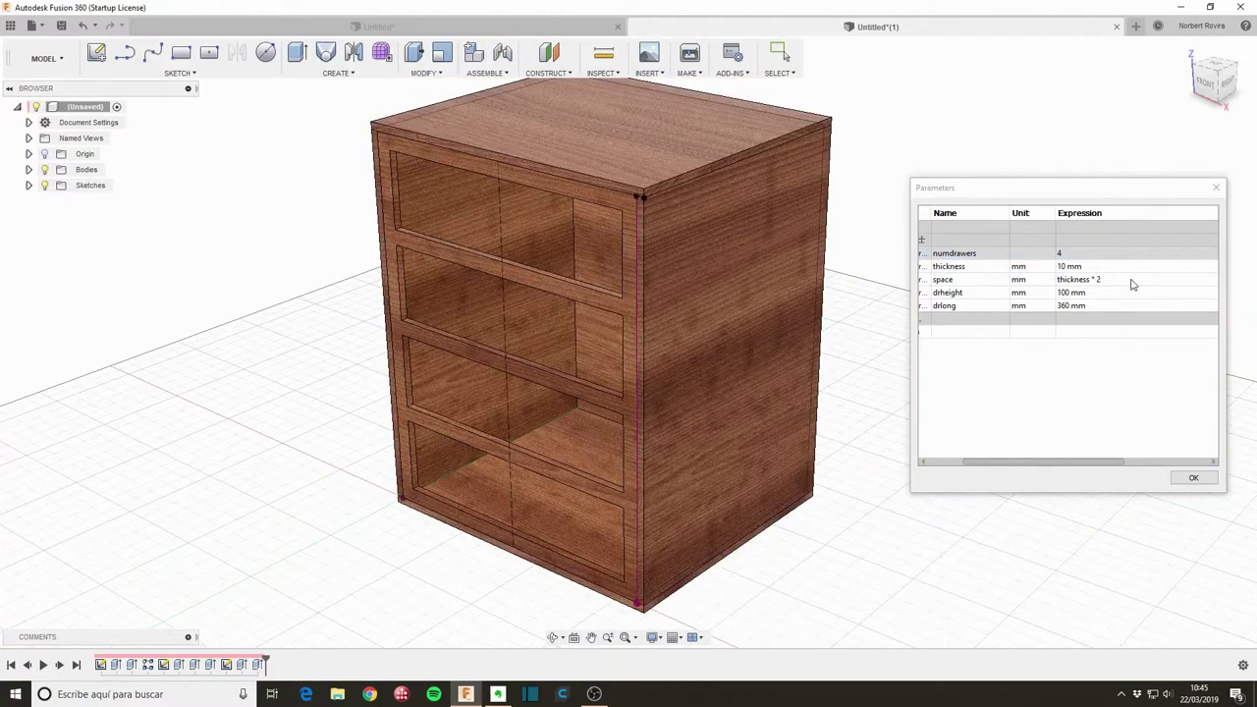
Change drheight from 100 mm to 40 mm, then to 80 mm.
double_click(1075, 293)
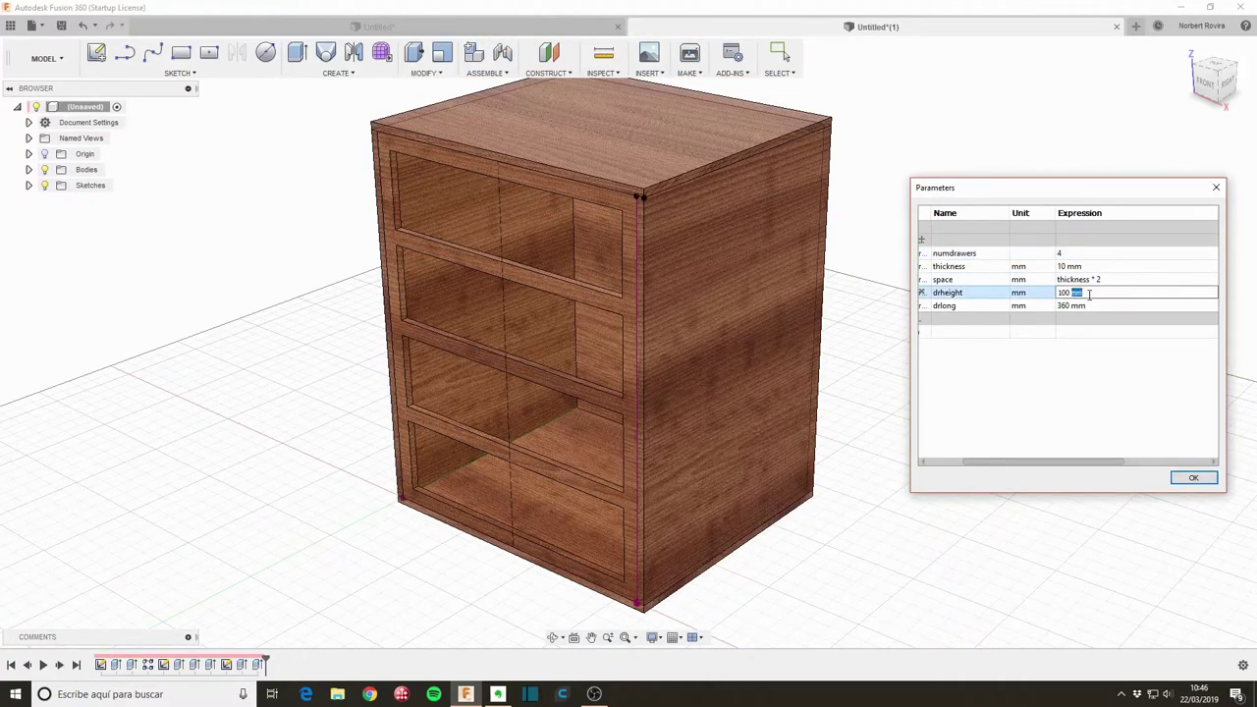
drag(1075, 292, 1038, 295)
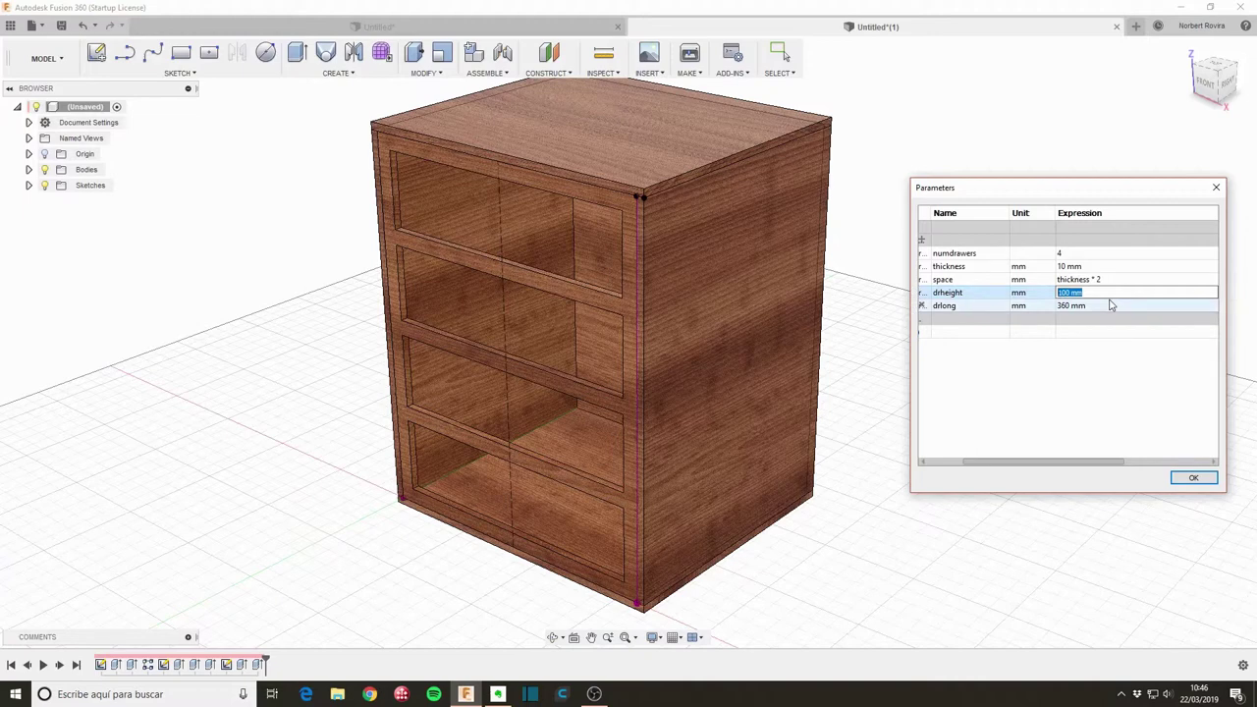
text(40)
key(Return)
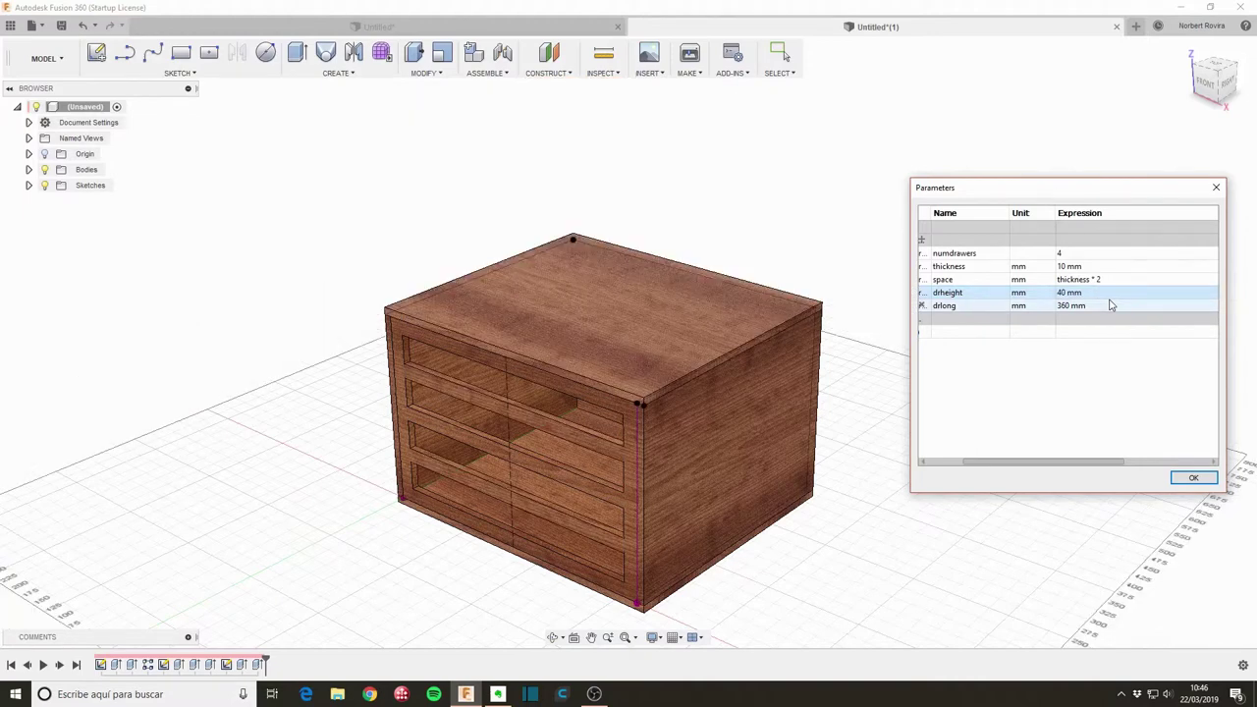
mouse_move(1080, 293)
double_click(1102, 292)
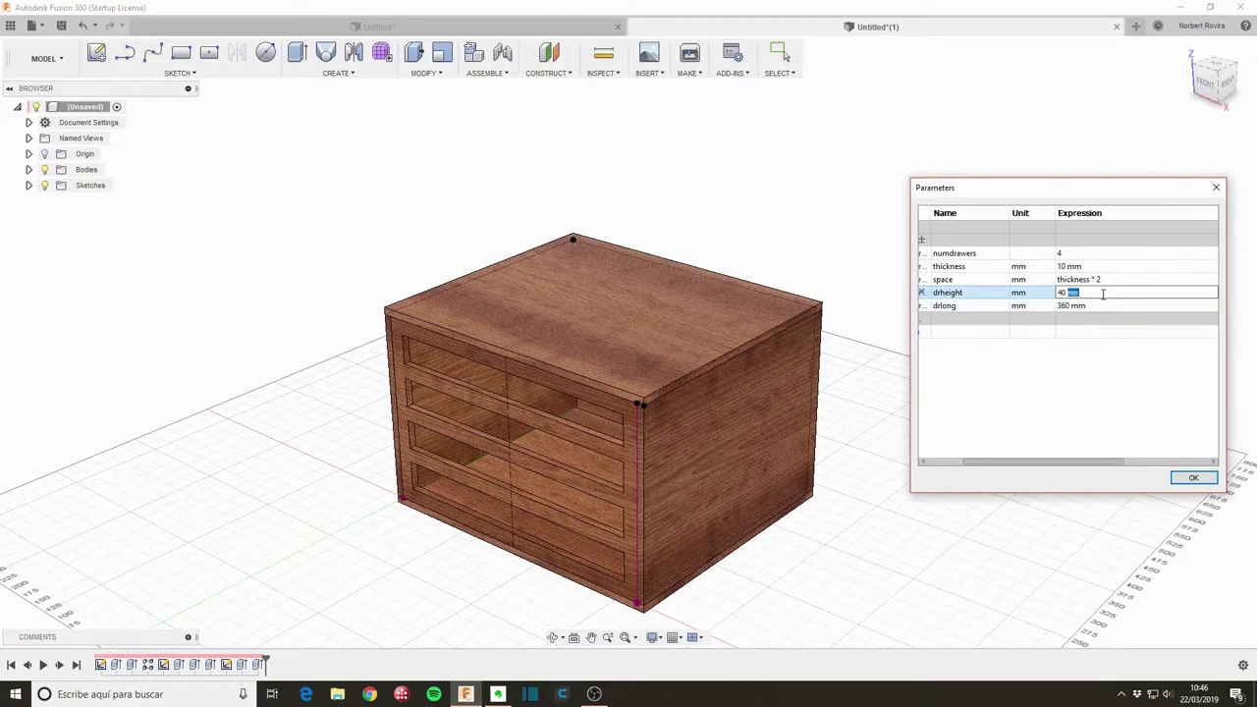
key(BackSpace)
key(BackSpace)
key(BackSpace)
key(Return)
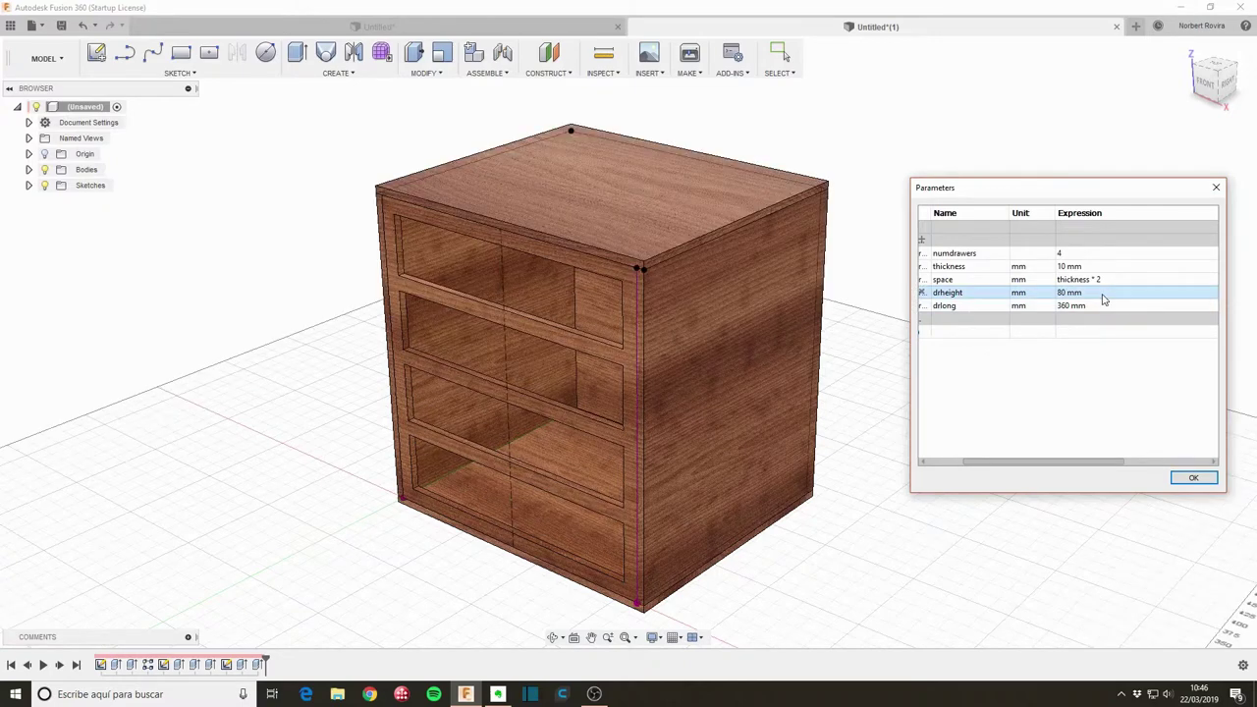
Change drlong from 360 mm to 400 mm.
click(1080, 306)
click(1080, 305)
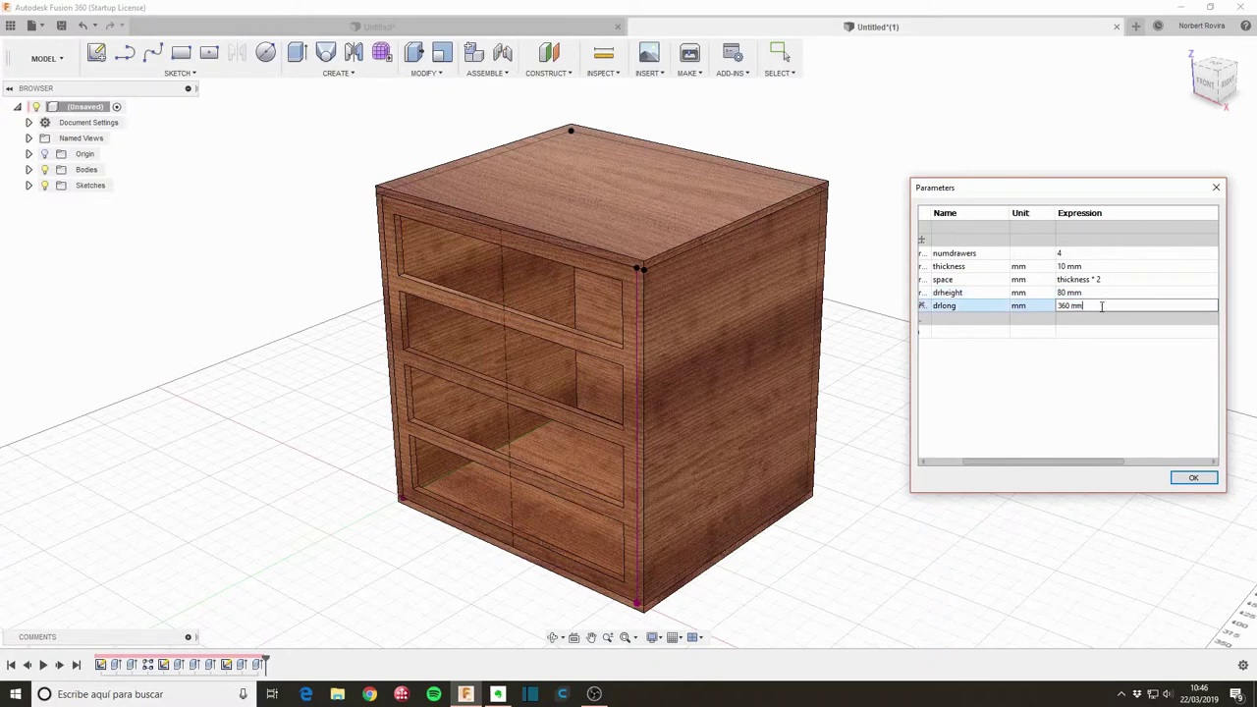
drag(1102, 307, 1060, 305)
text(400)
key(Return)
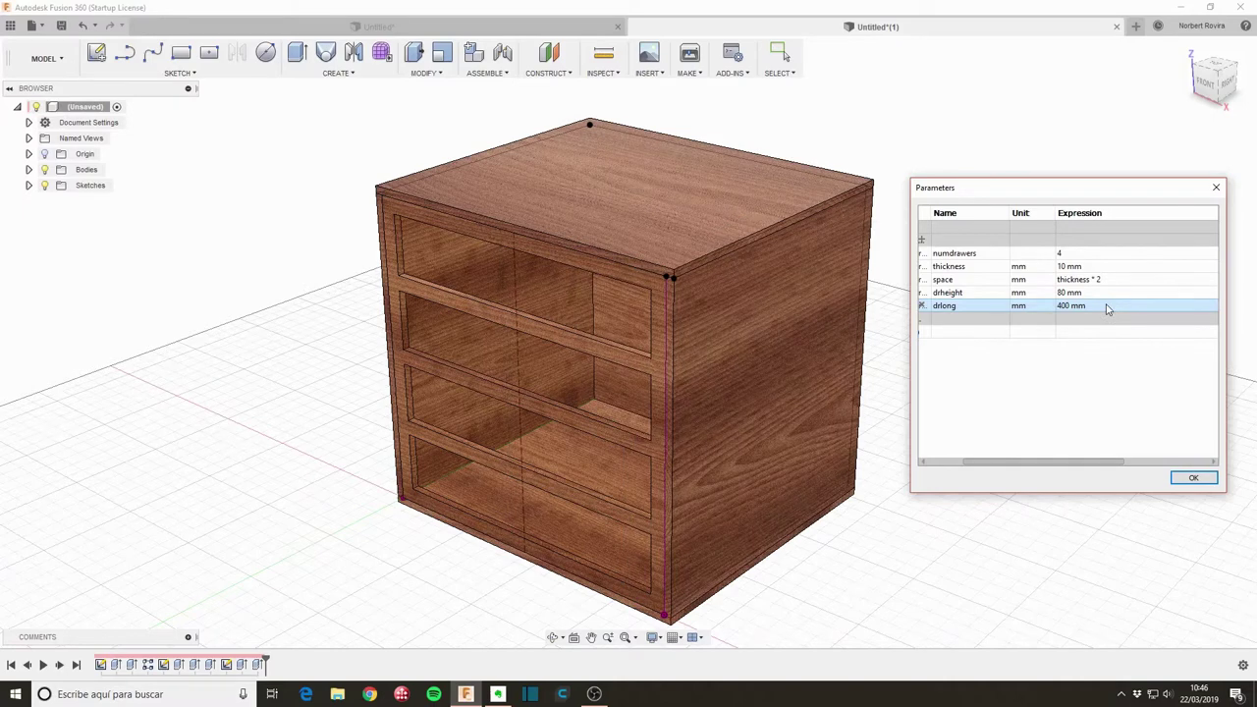
Try numdrawers at 3 and 1, then settle on 3 drawers.
click(1073, 253)
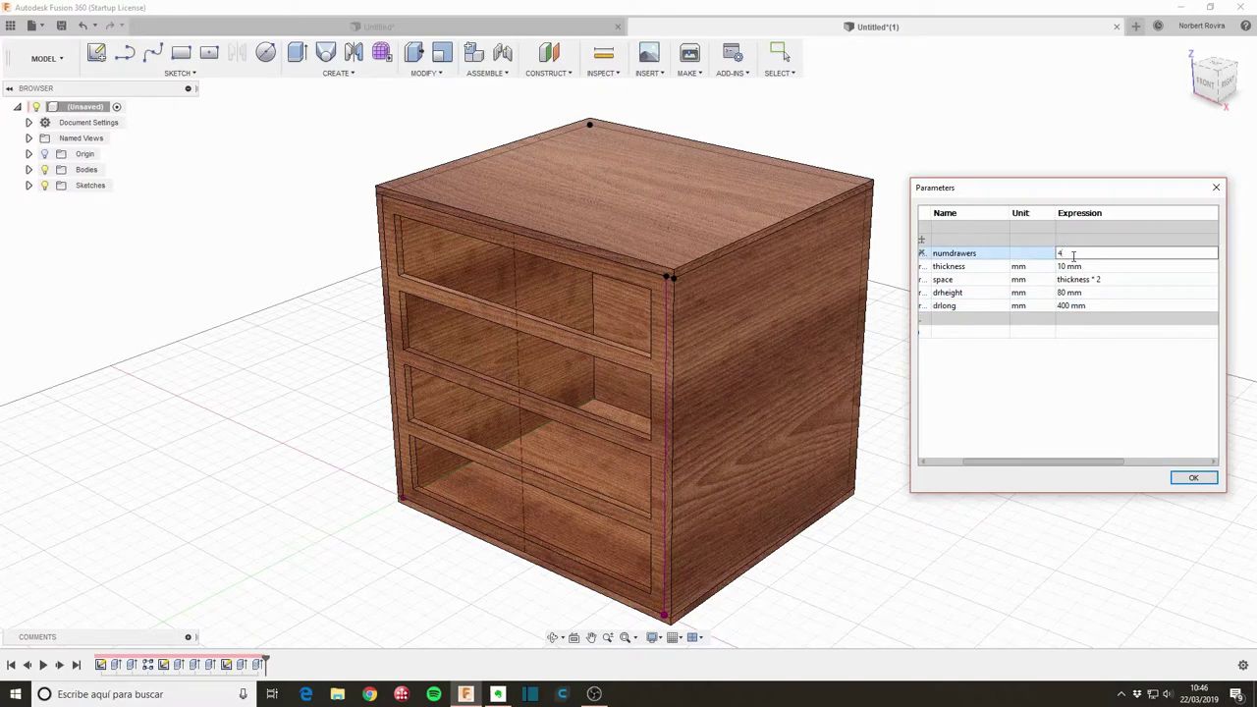
text(3)
key(Return)
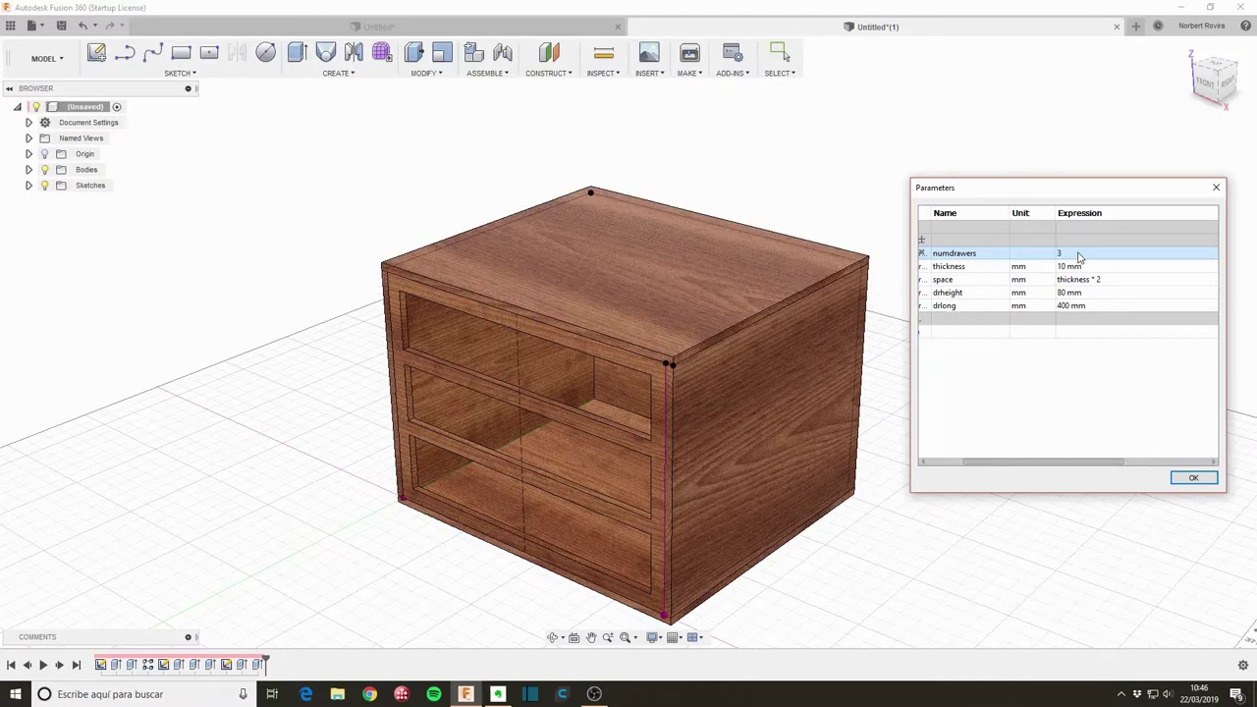
click(1078, 254)
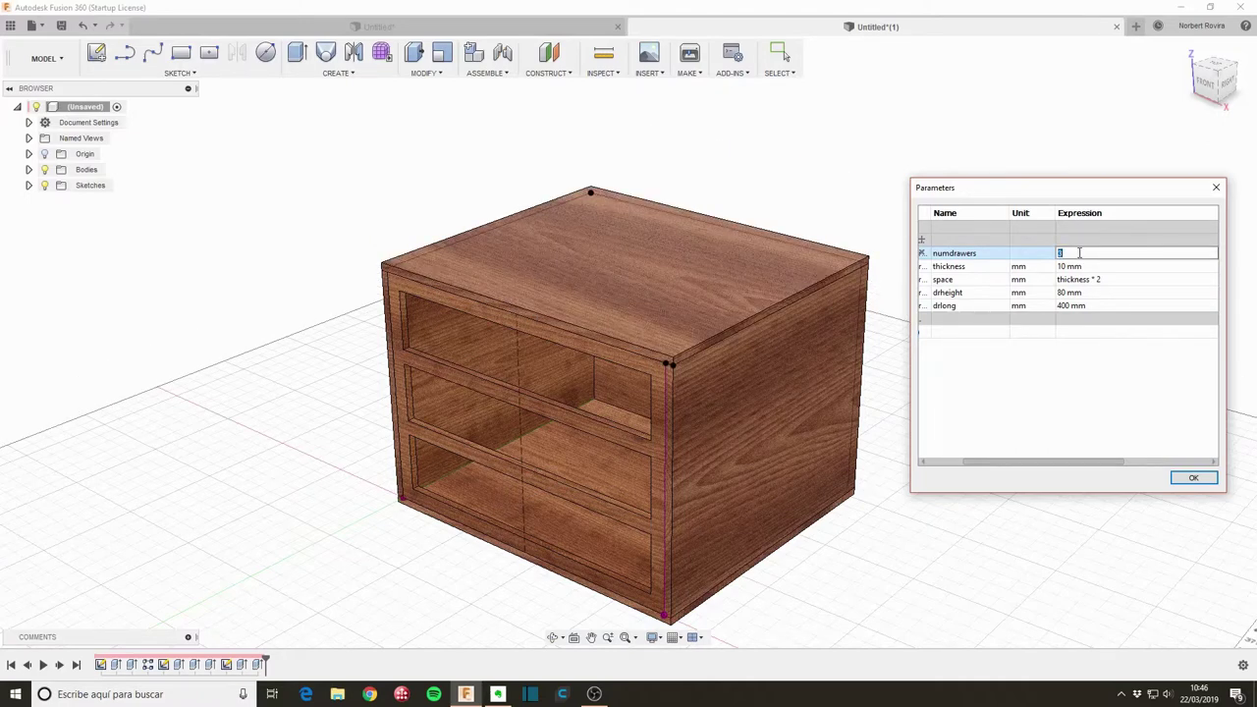
text(1)
key(Return)
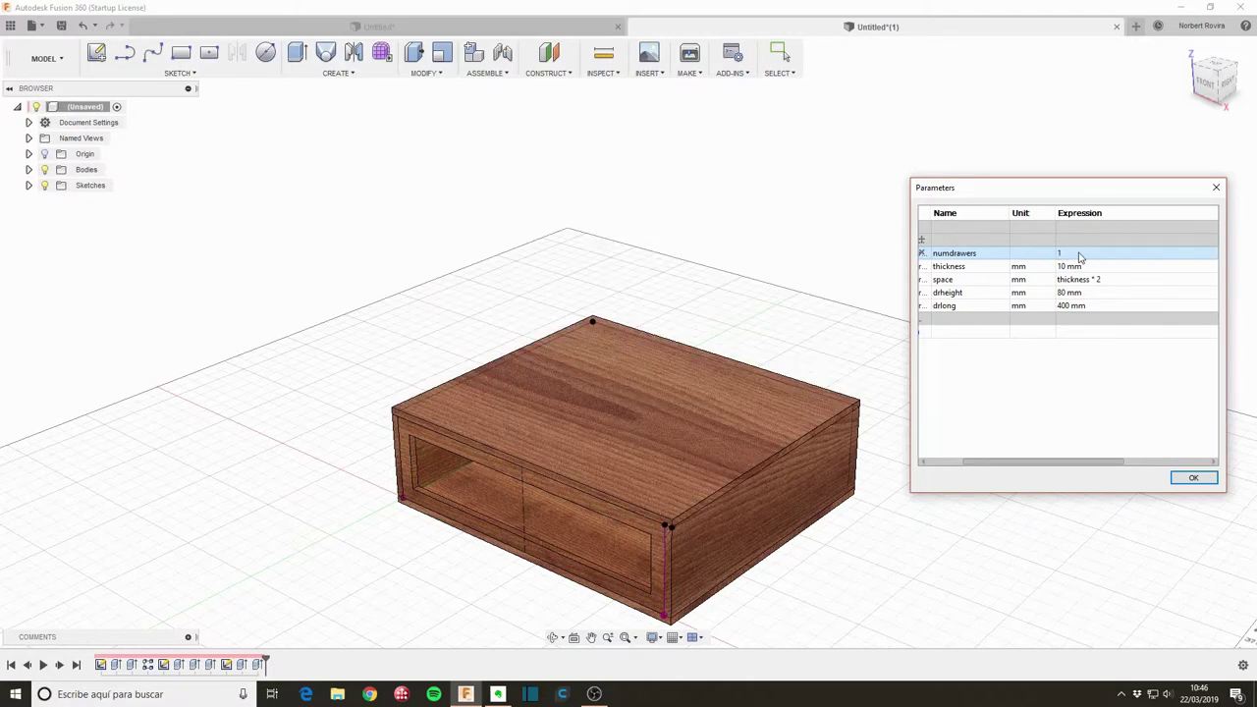
click(1079, 254)
text(3)
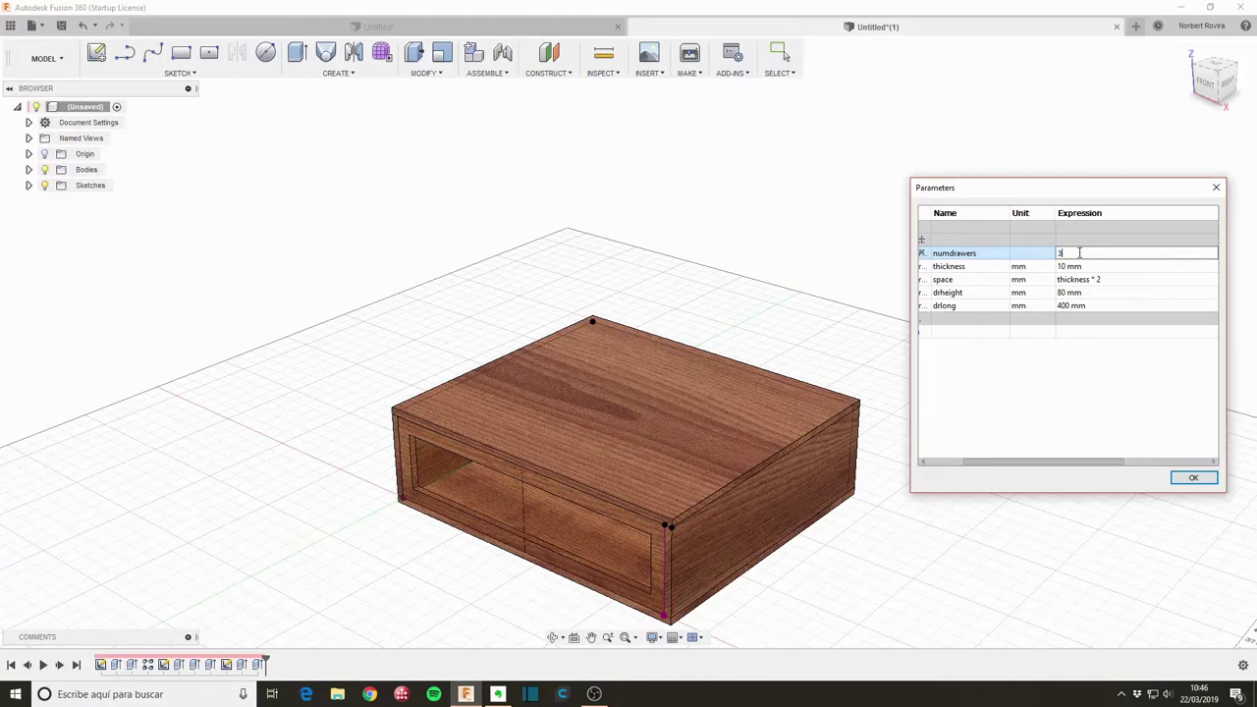
key(Return)
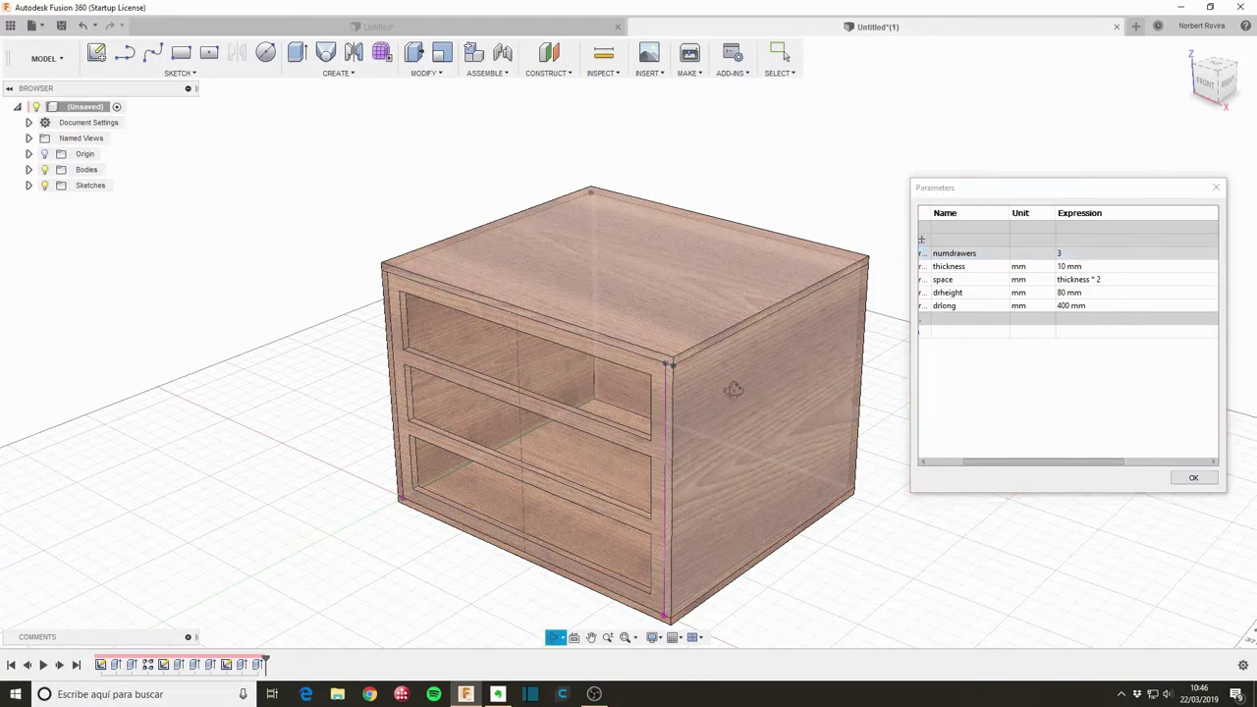
mouse_move(746, 385)
shift+middle_down()
mouse_move(753, 367)
mouse_move(736, 389)
shift+middle_up()
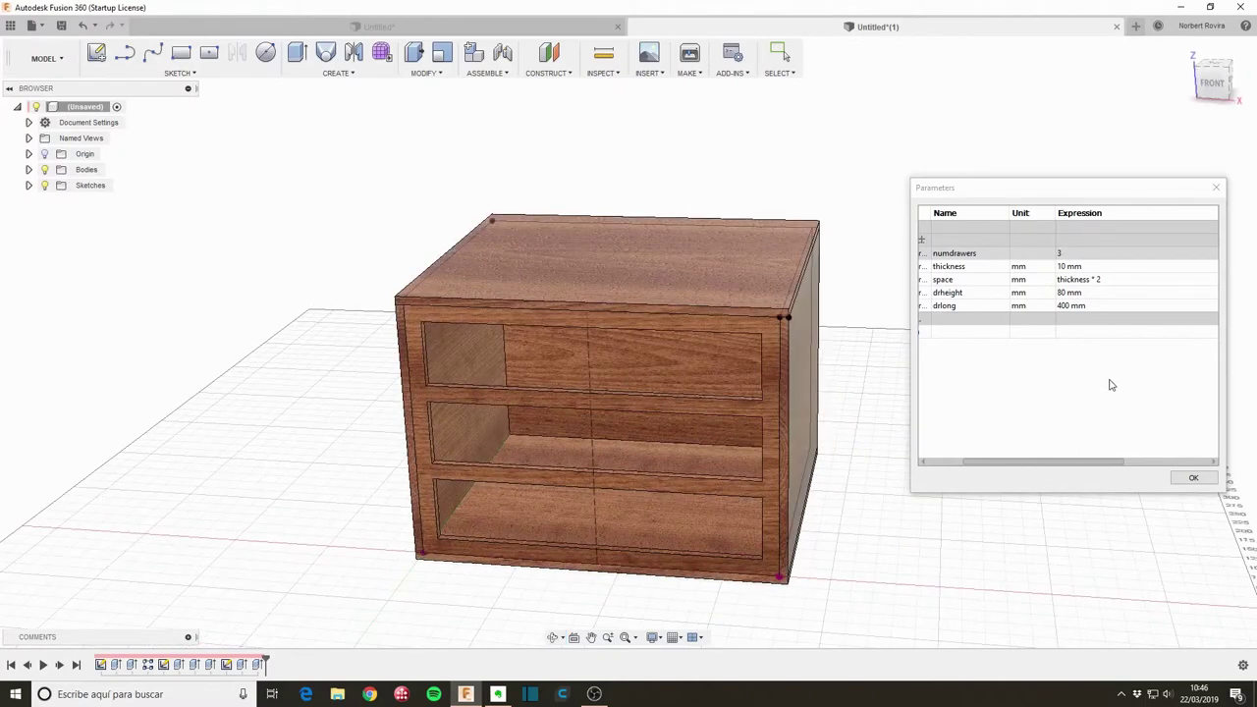
Accept the parameter changes and re-centre the three-drawer cabinet in view.
click(1192, 477)
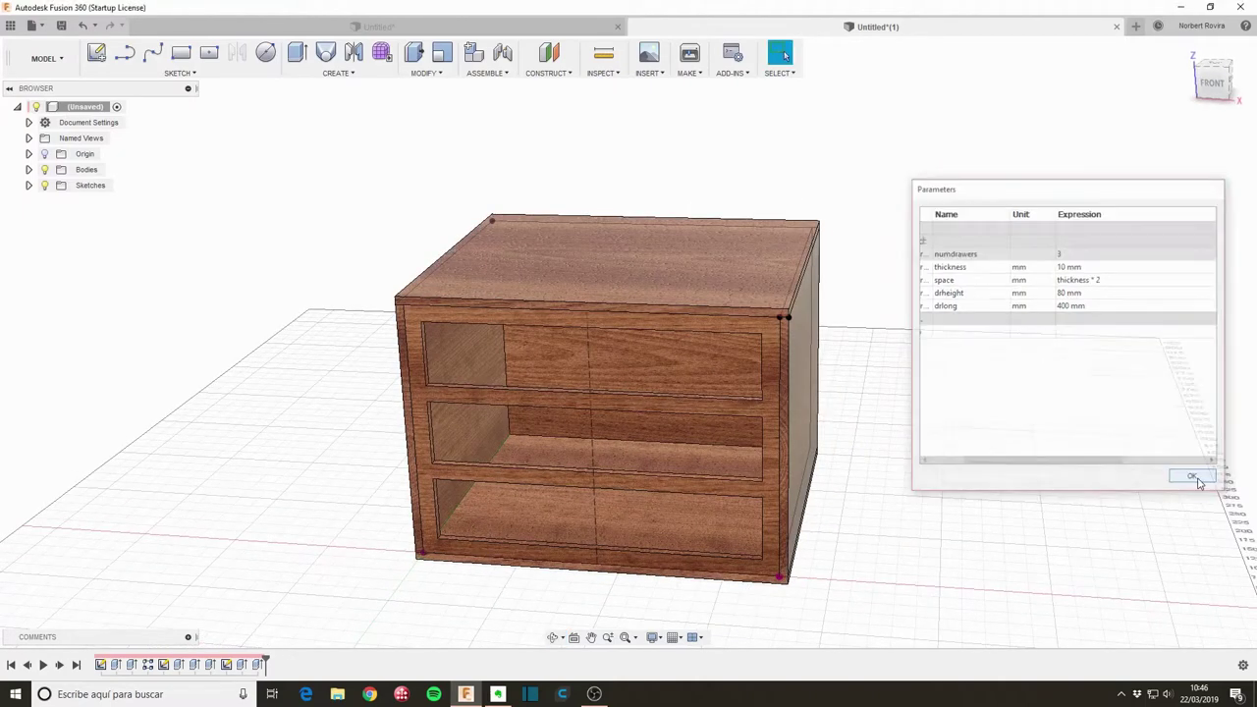
shift+middle_drag(643, 409, 923, 390)
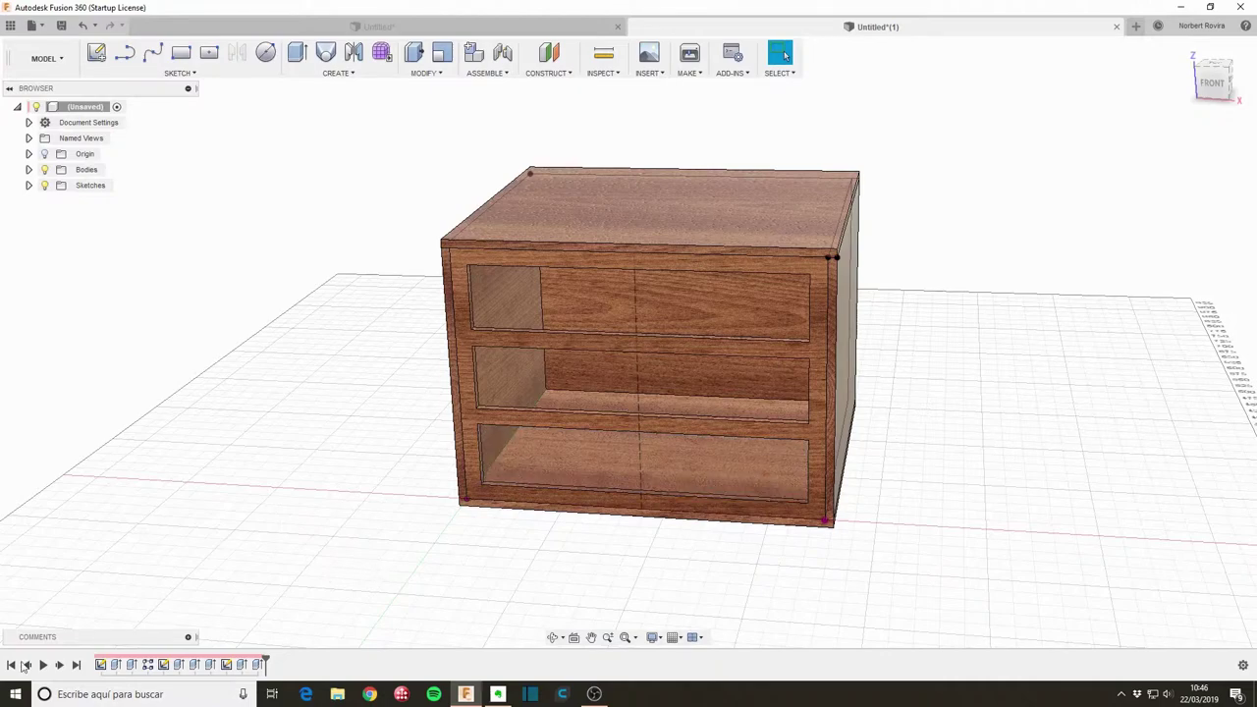
Reopen Sketch1 and offset the inner drawer rectangle inward by 'thickness' (10 mm), then finish the sketch.
double_click(102, 666)
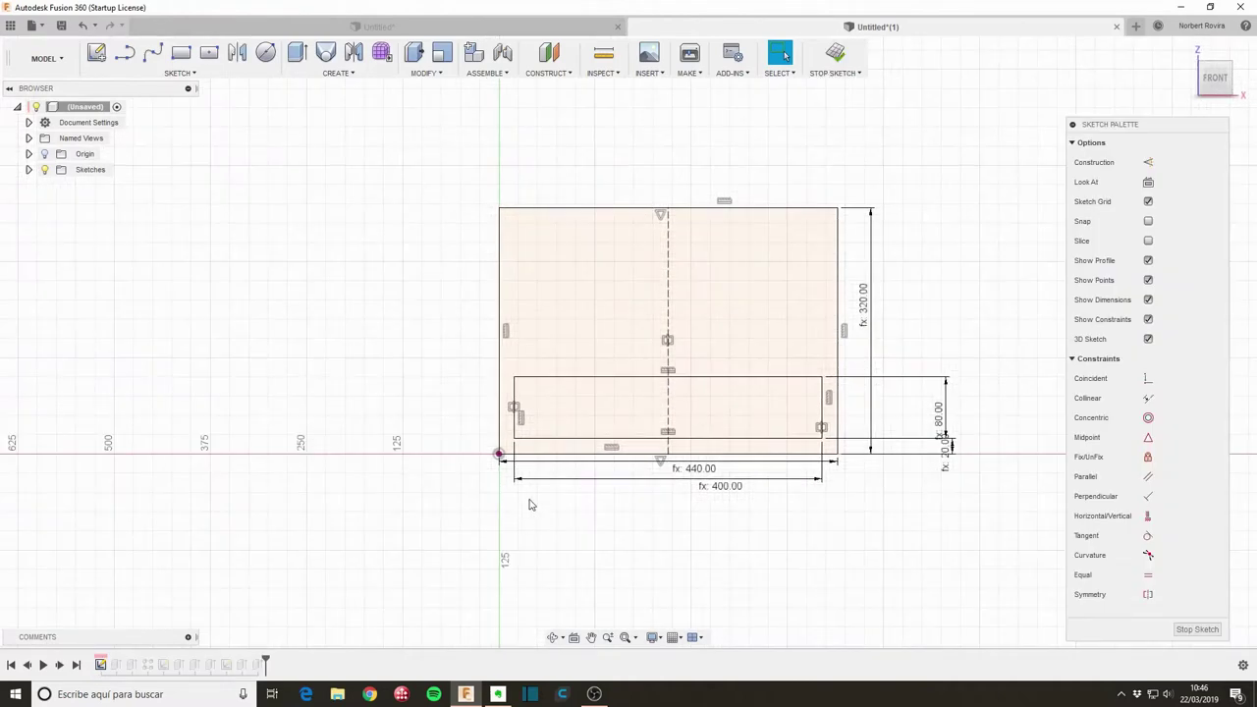
key(o)
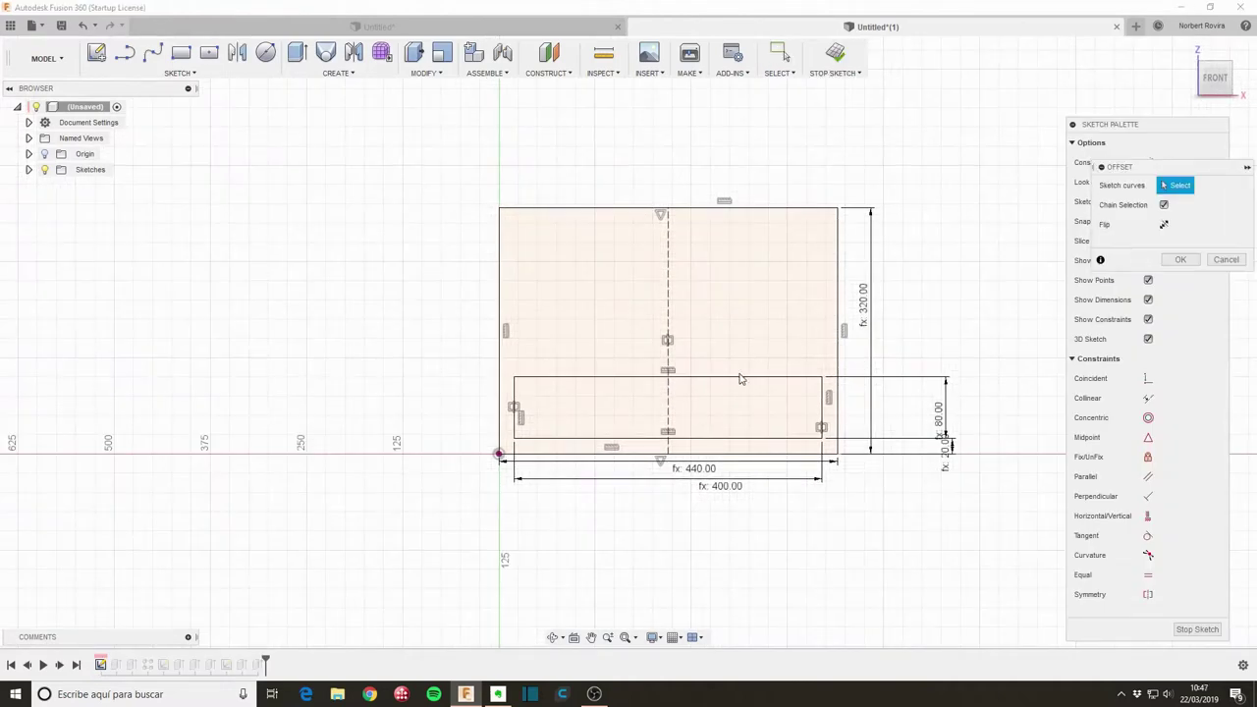
click(740, 377)
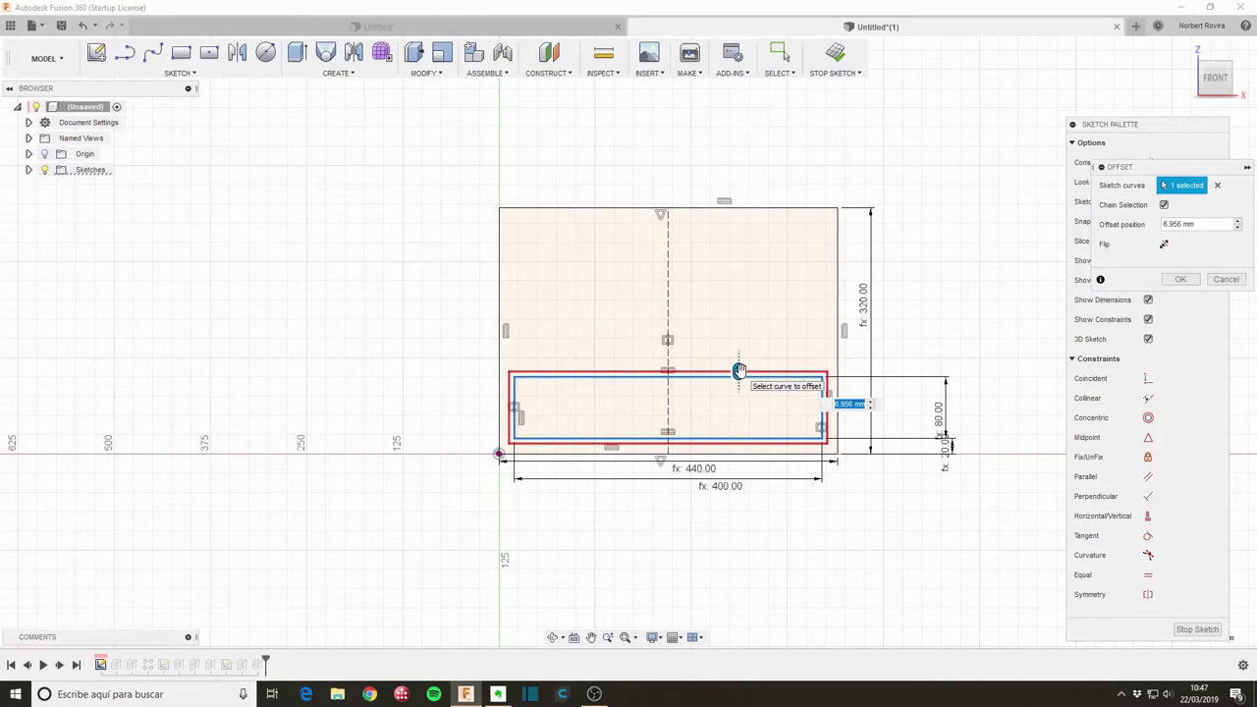
text(th)
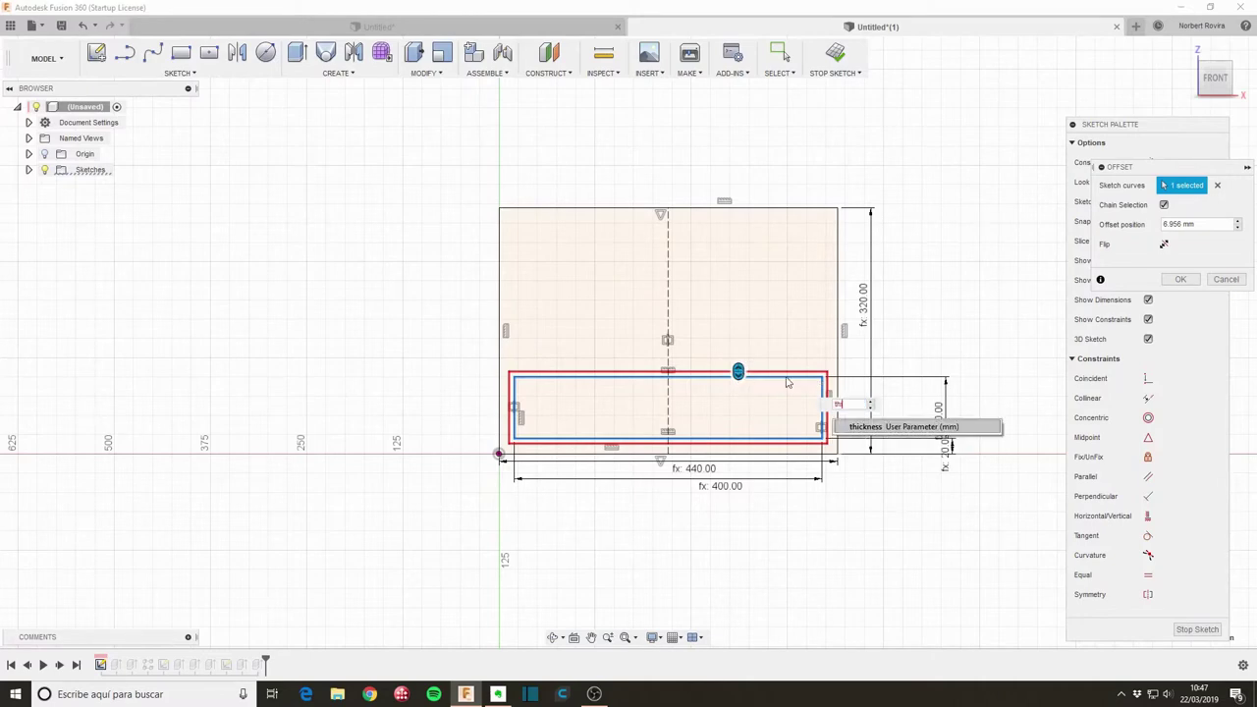
click(885, 429)
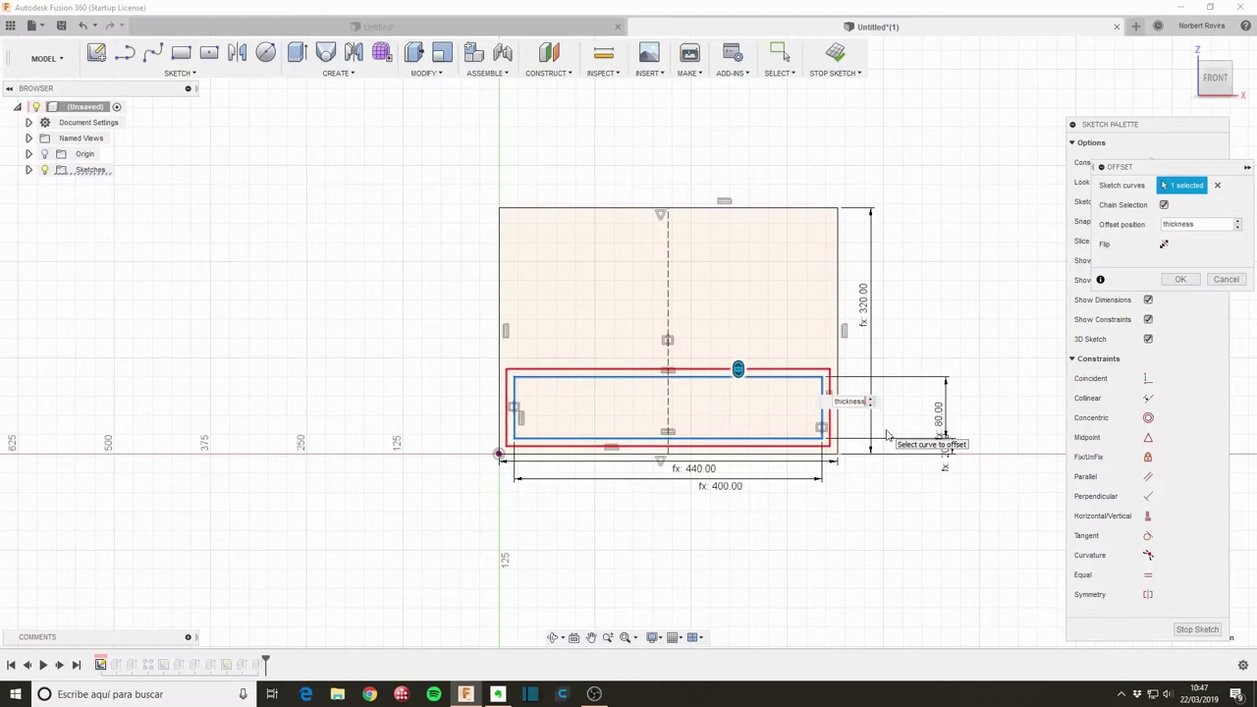
click(1181, 278)
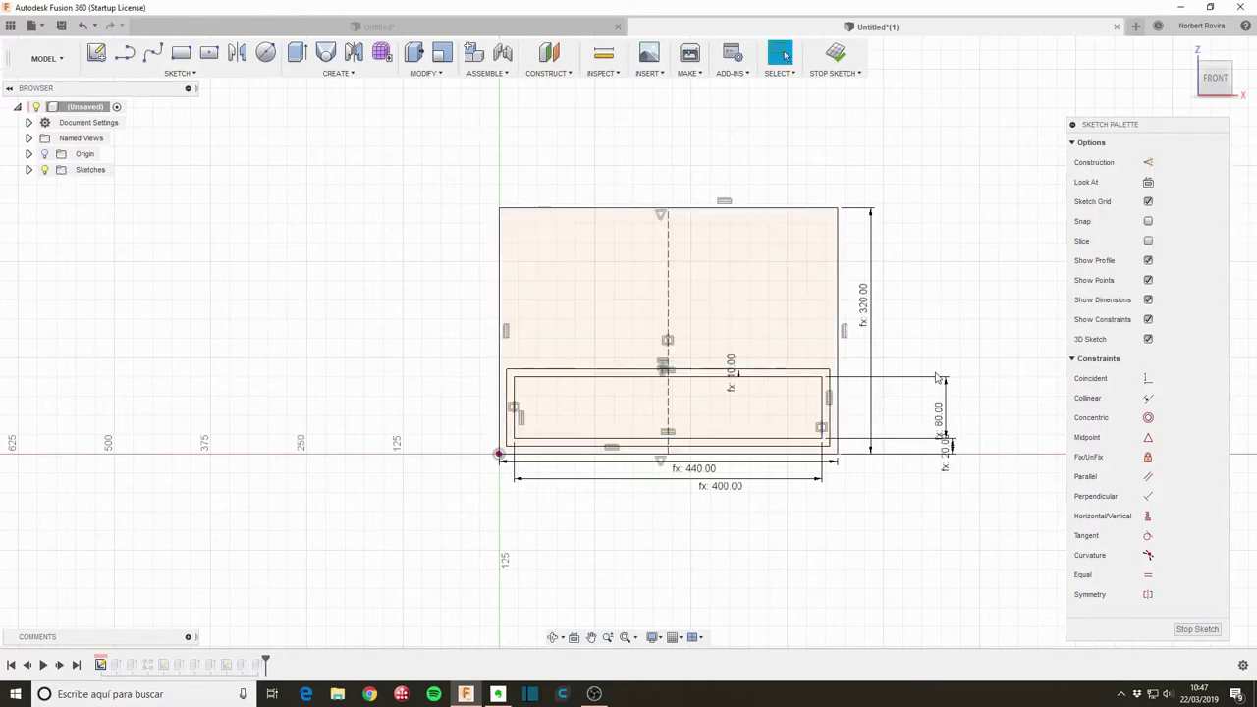
click(1193, 629)
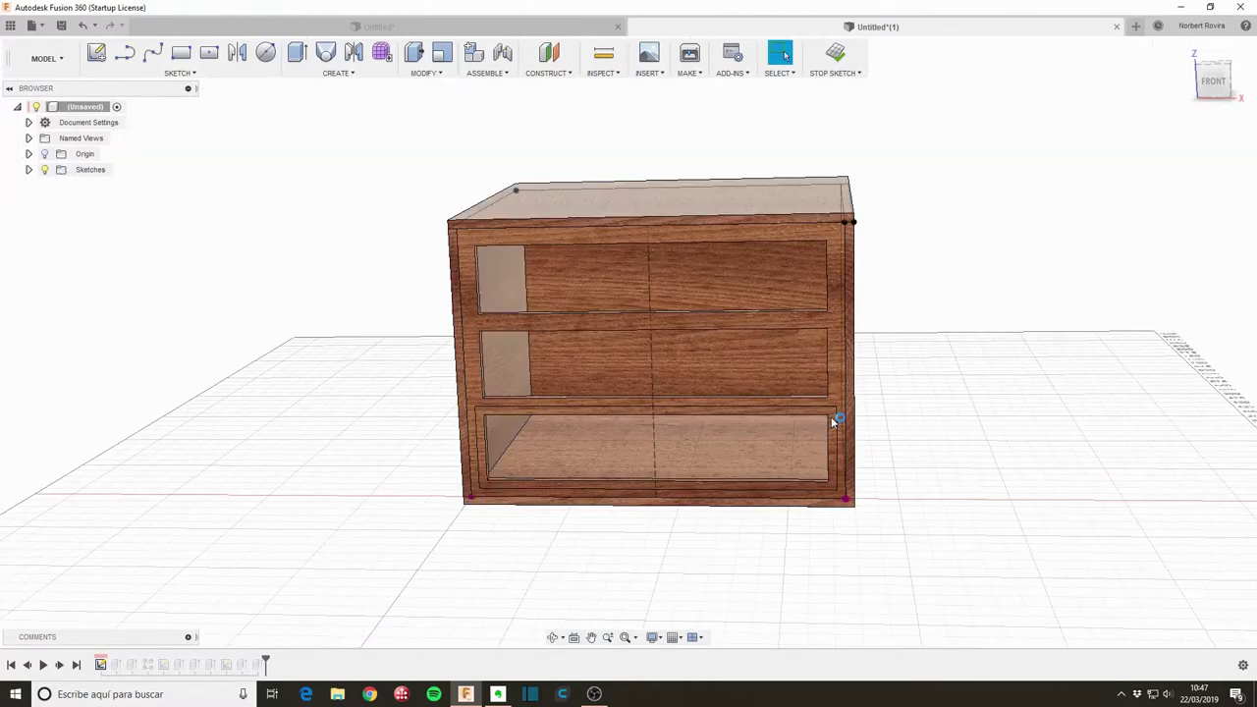
Extrude both bottom drawer-front profiles by -thickness as a New Body.
click(831, 416)
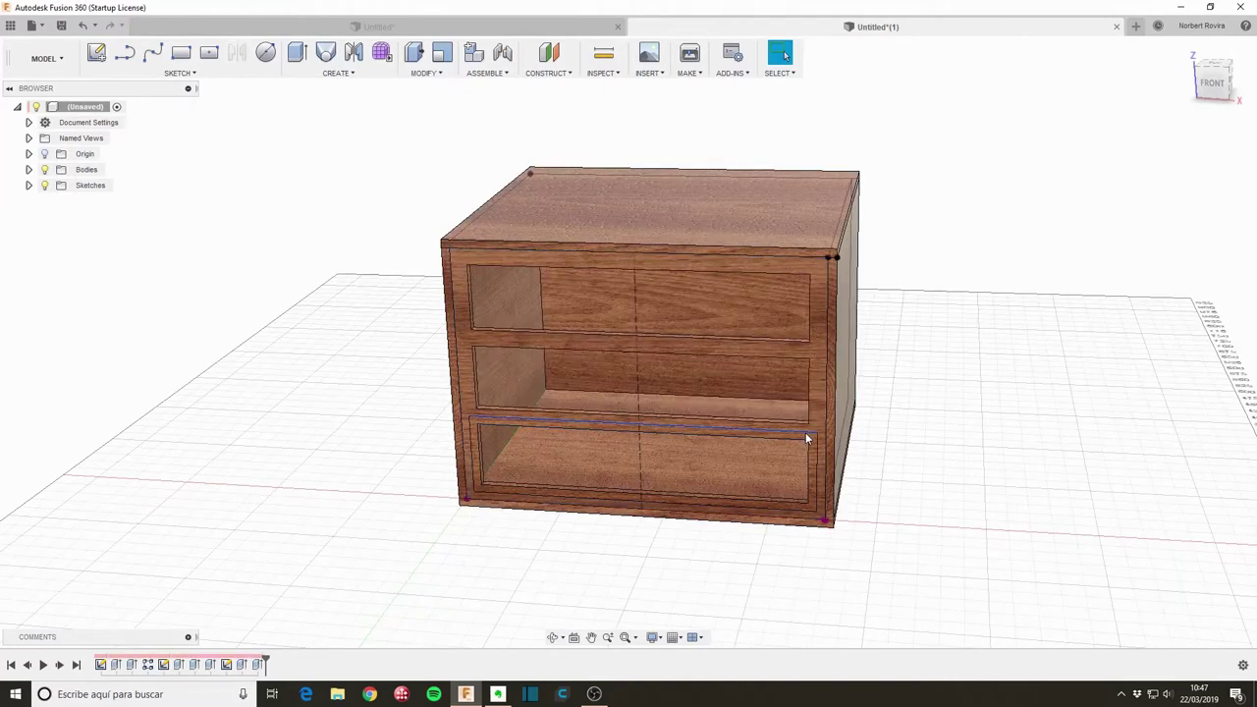
key(s)
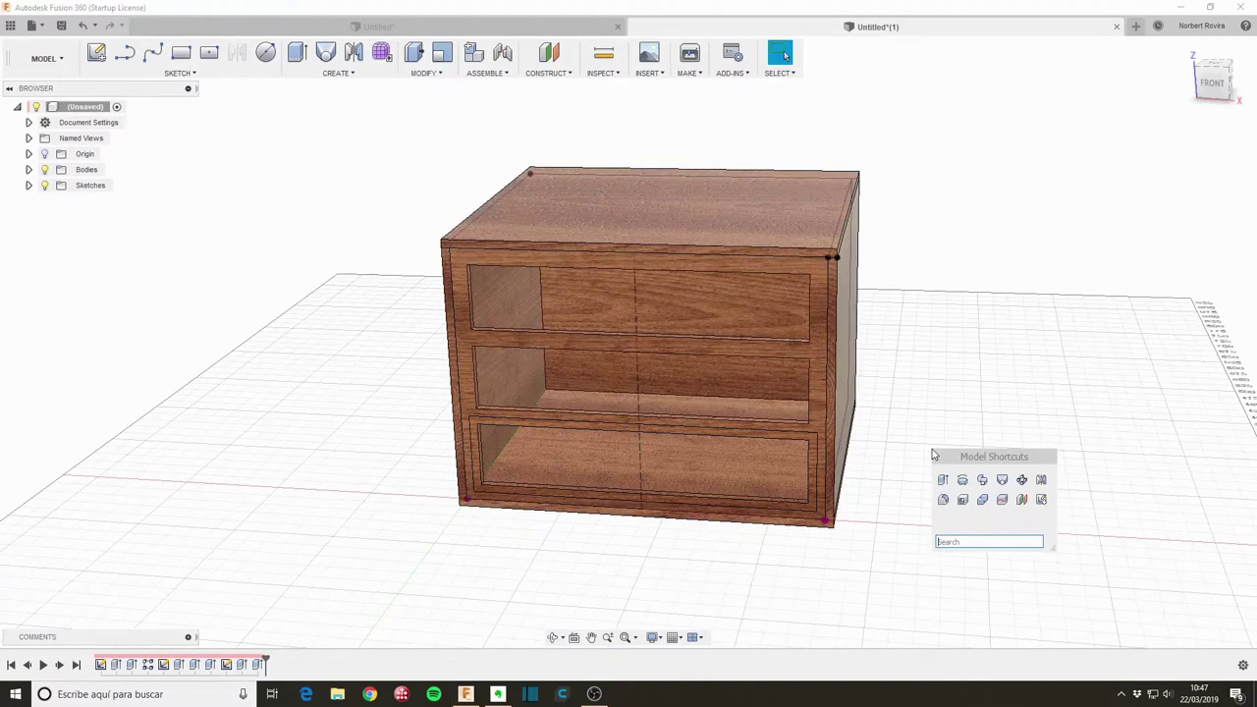
click(945, 480)
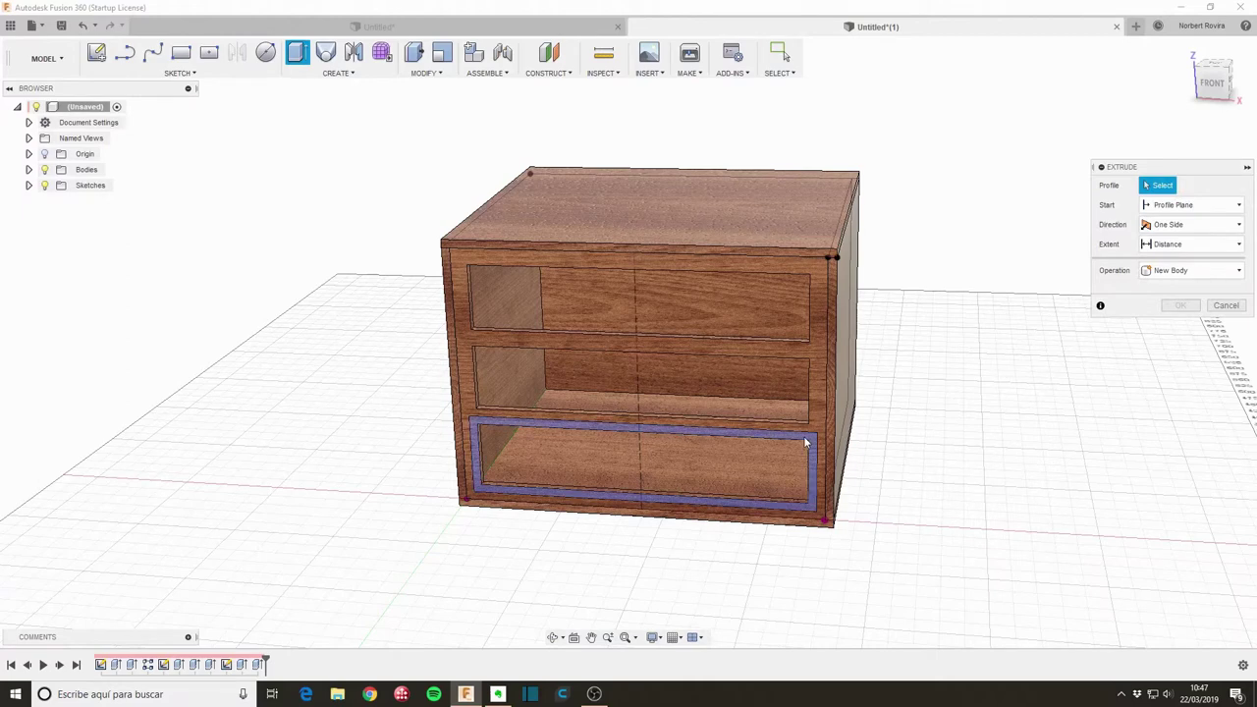
click(805, 442)
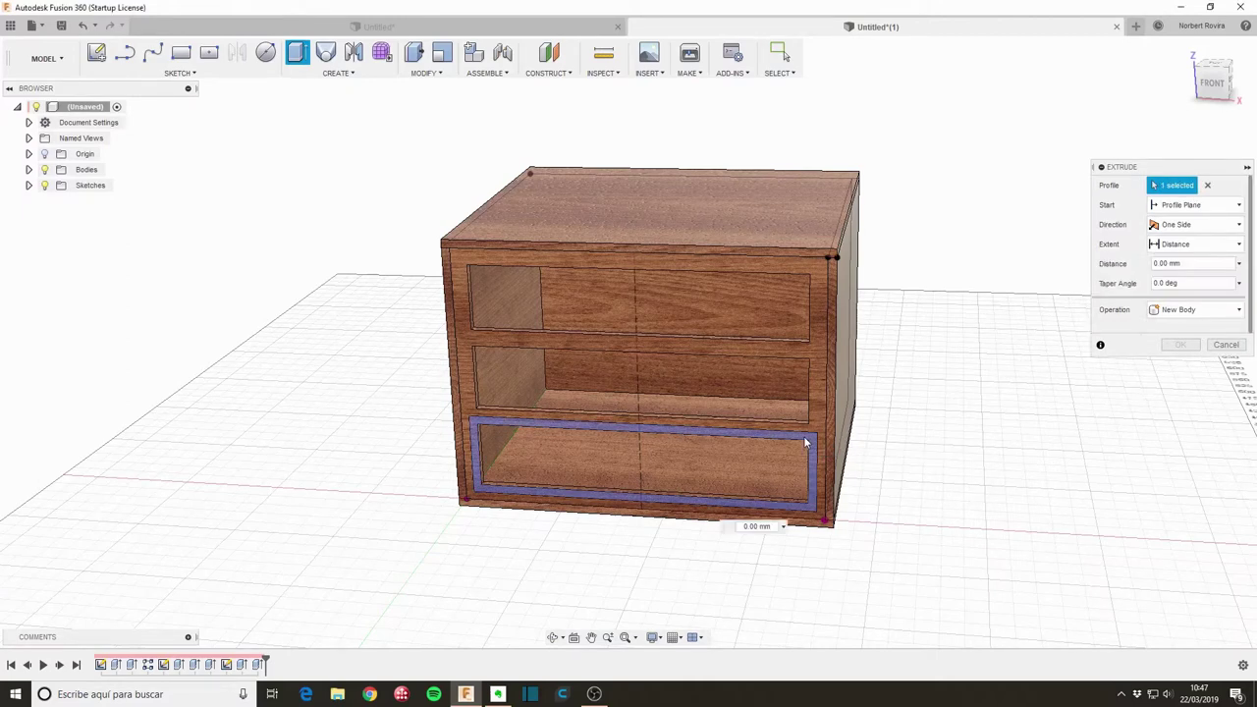
click(787, 458)
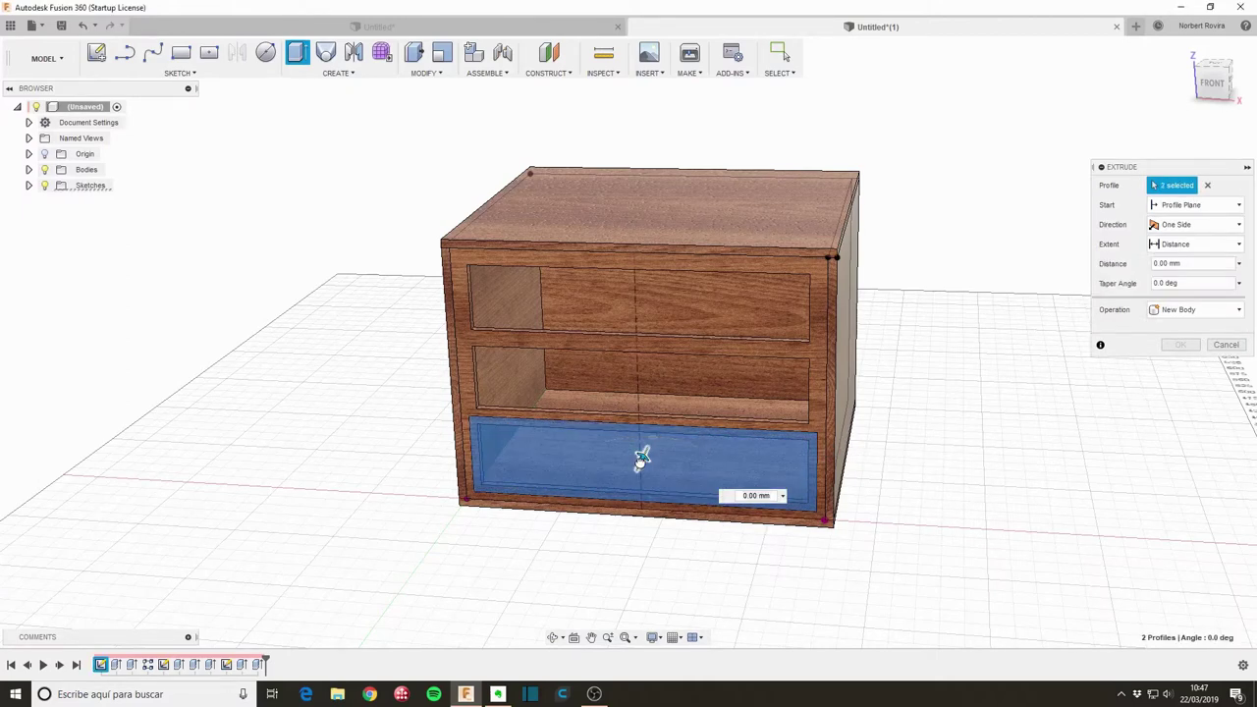
drag(640, 458, 645, 467)
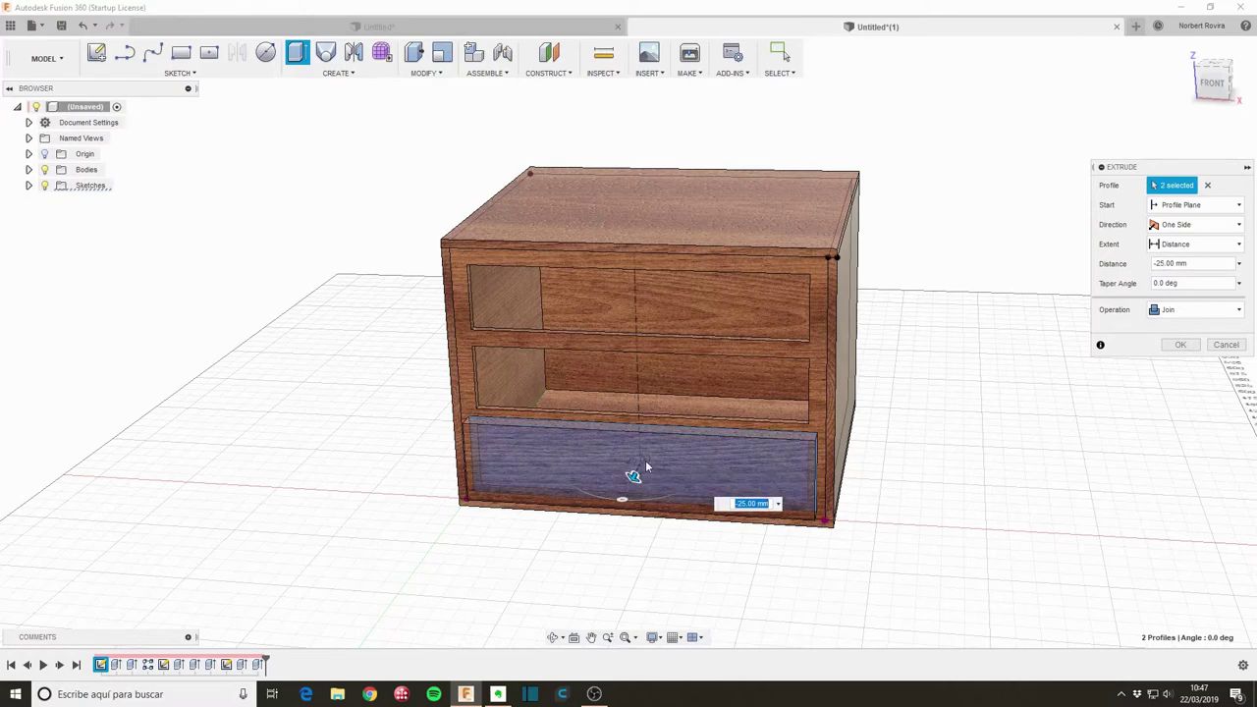
text(-thick)
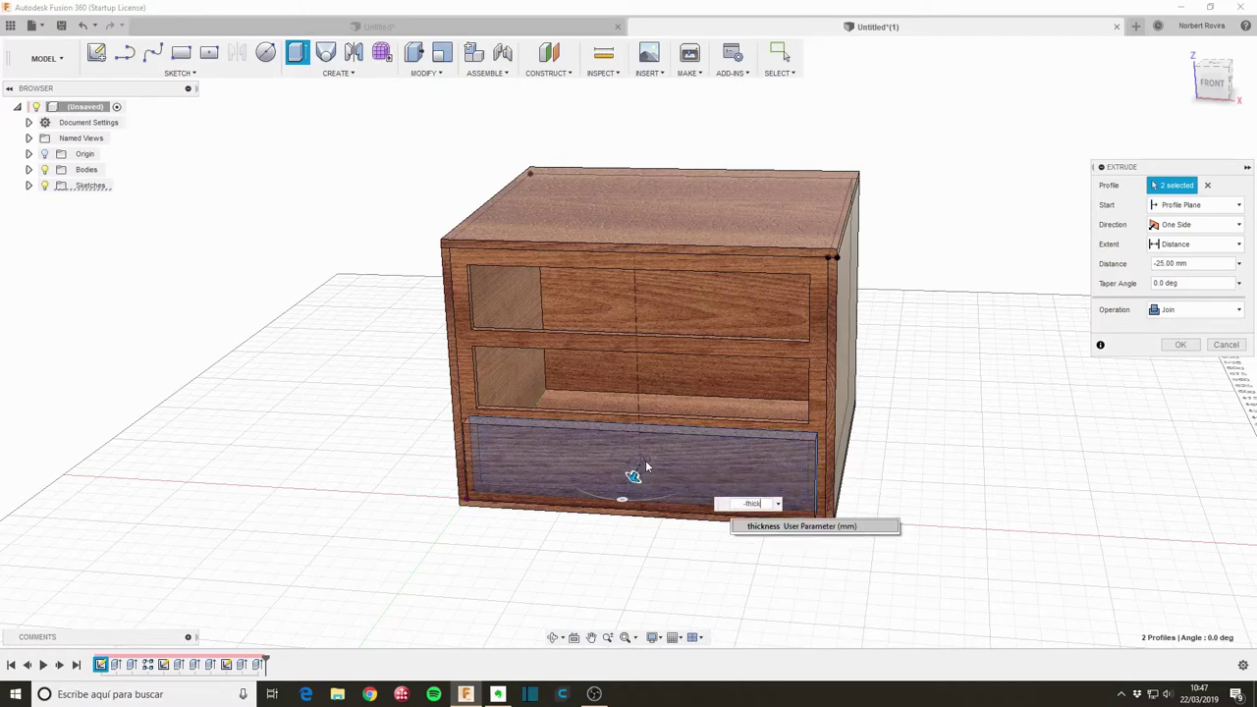
click(833, 526)
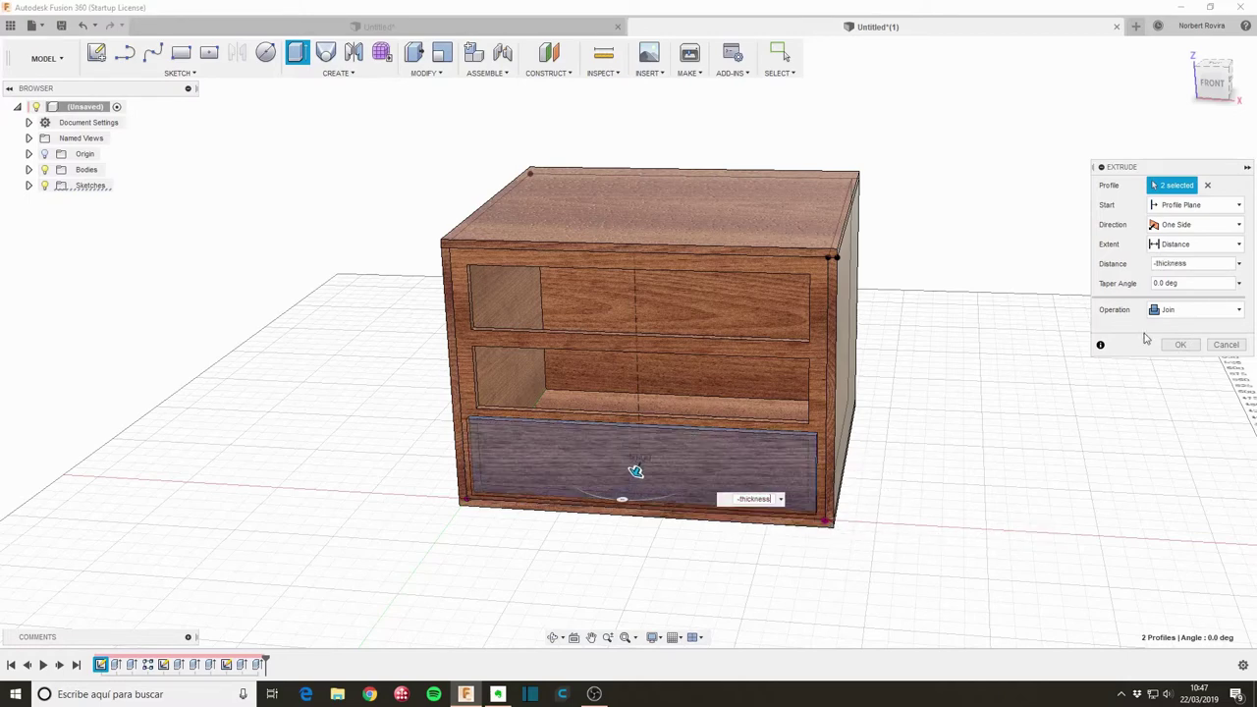
click(1190, 310)
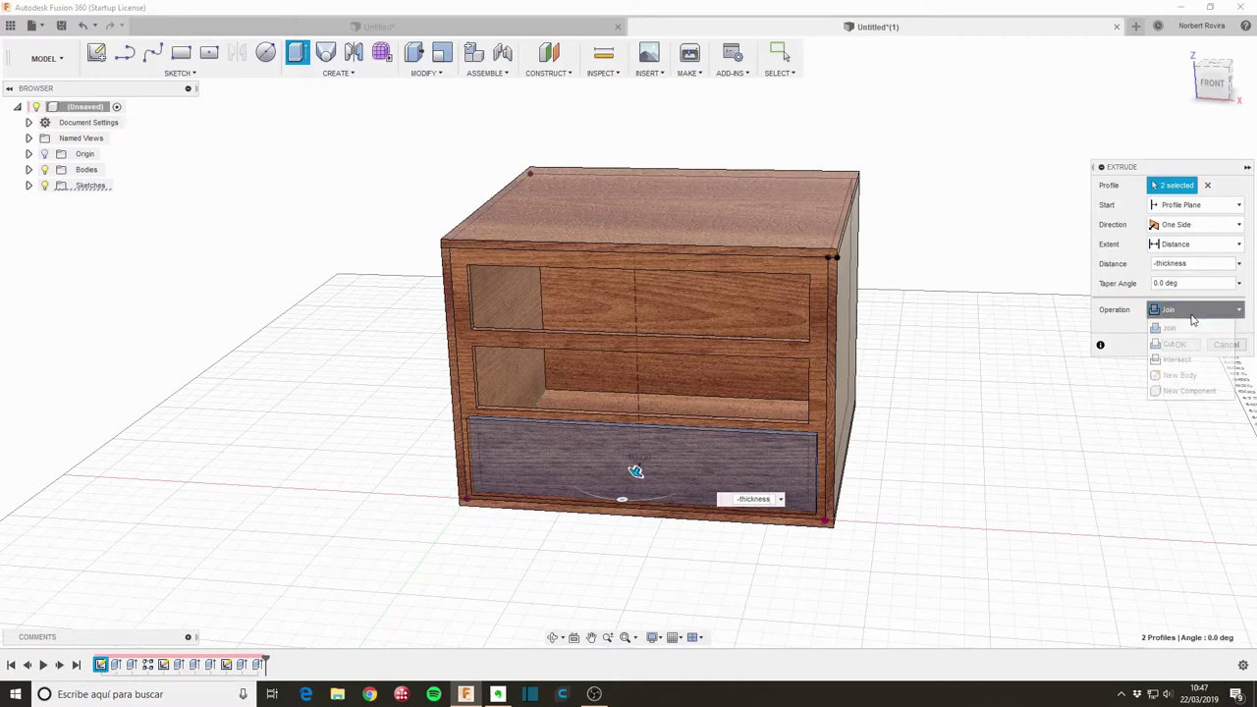
click(1188, 374)
click(1181, 345)
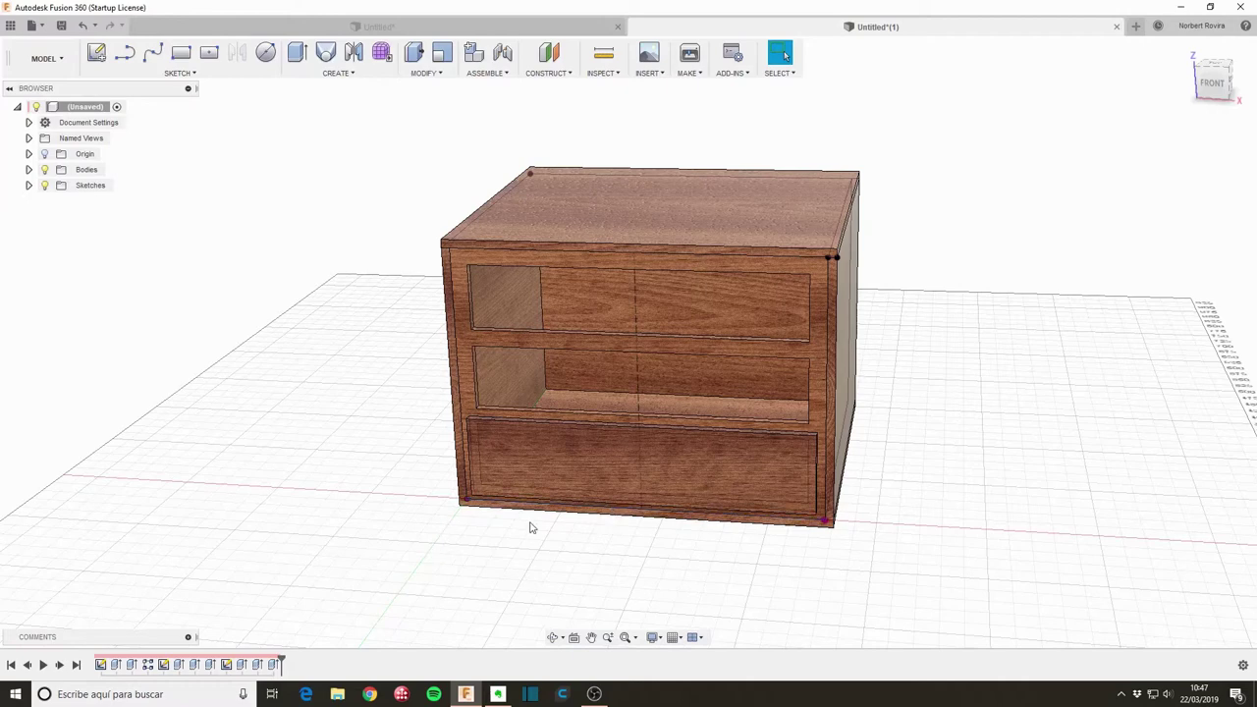
Start a rectangular pattern of the drawer-front extrusion, directed up the cabinet's vertical edge.
click(337, 73)
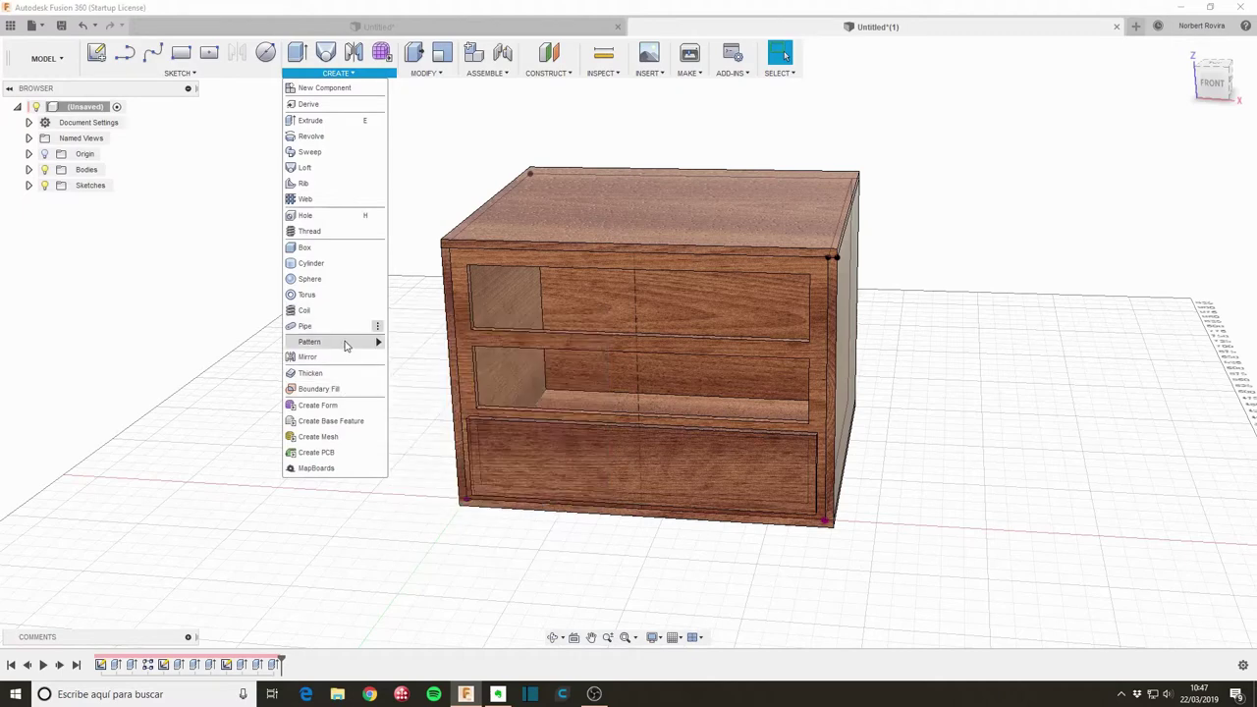
mouse_move(324, 341)
click(417, 342)
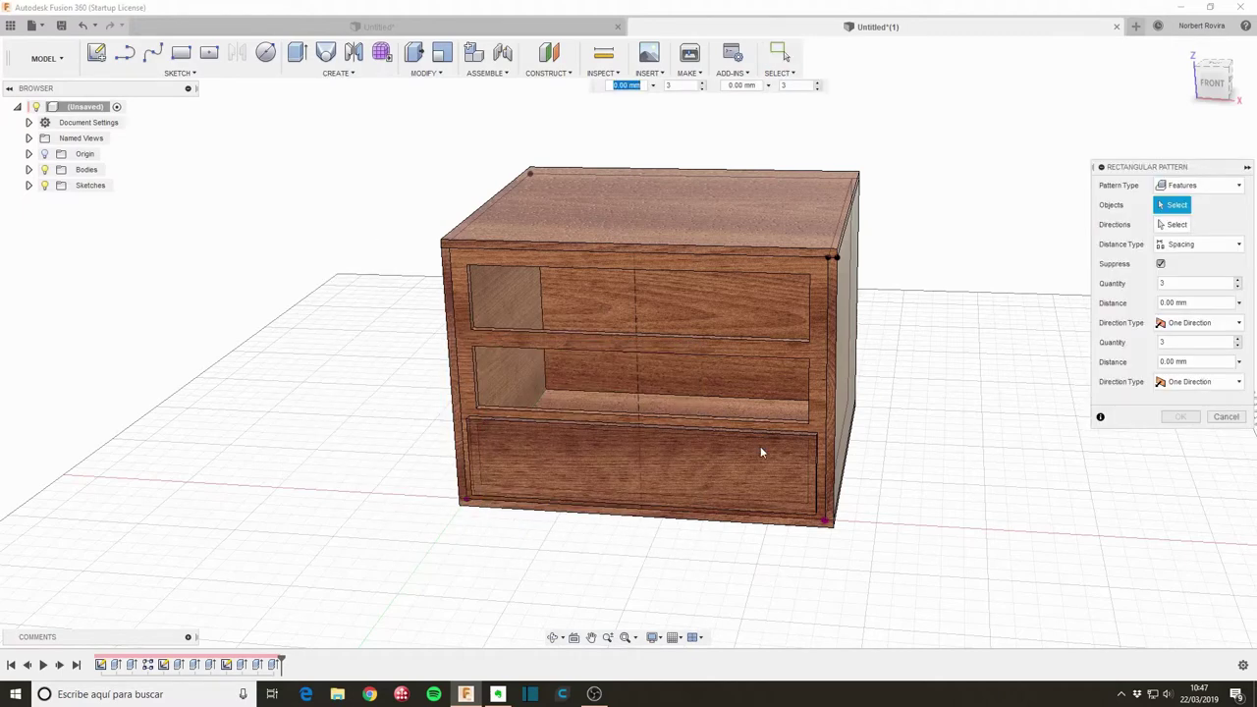
click(275, 664)
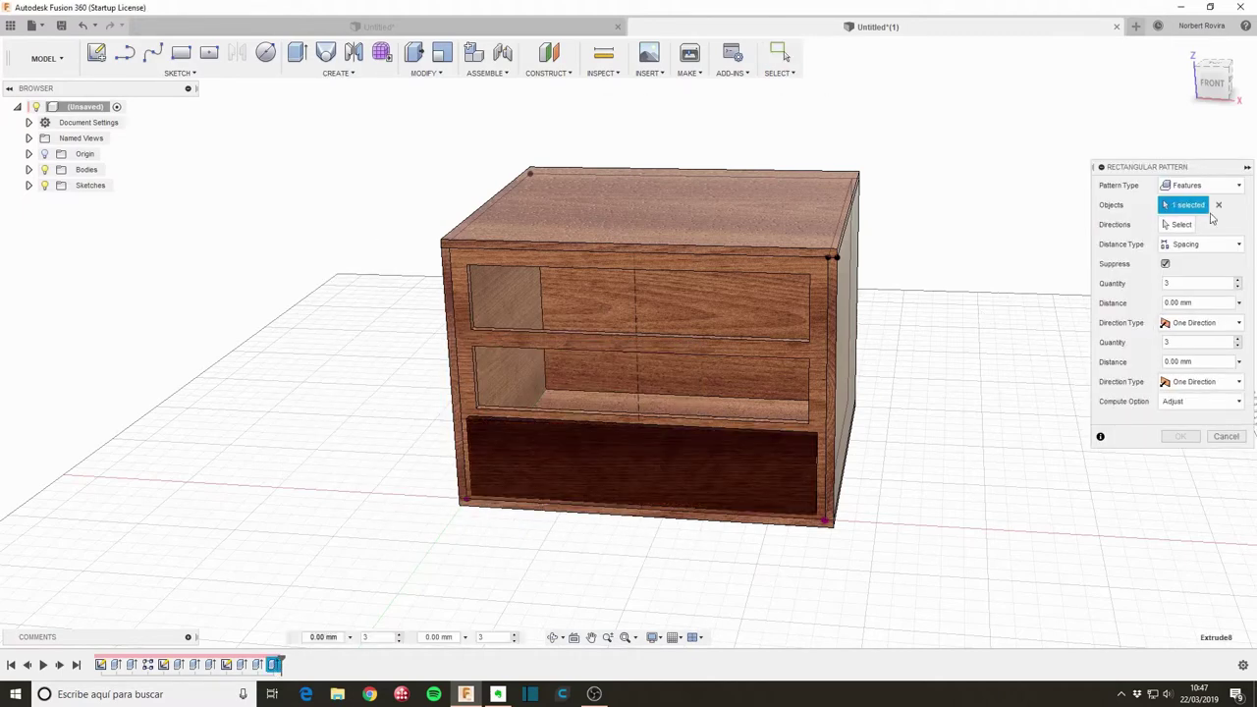
click(1183, 225)
click(637, 368)
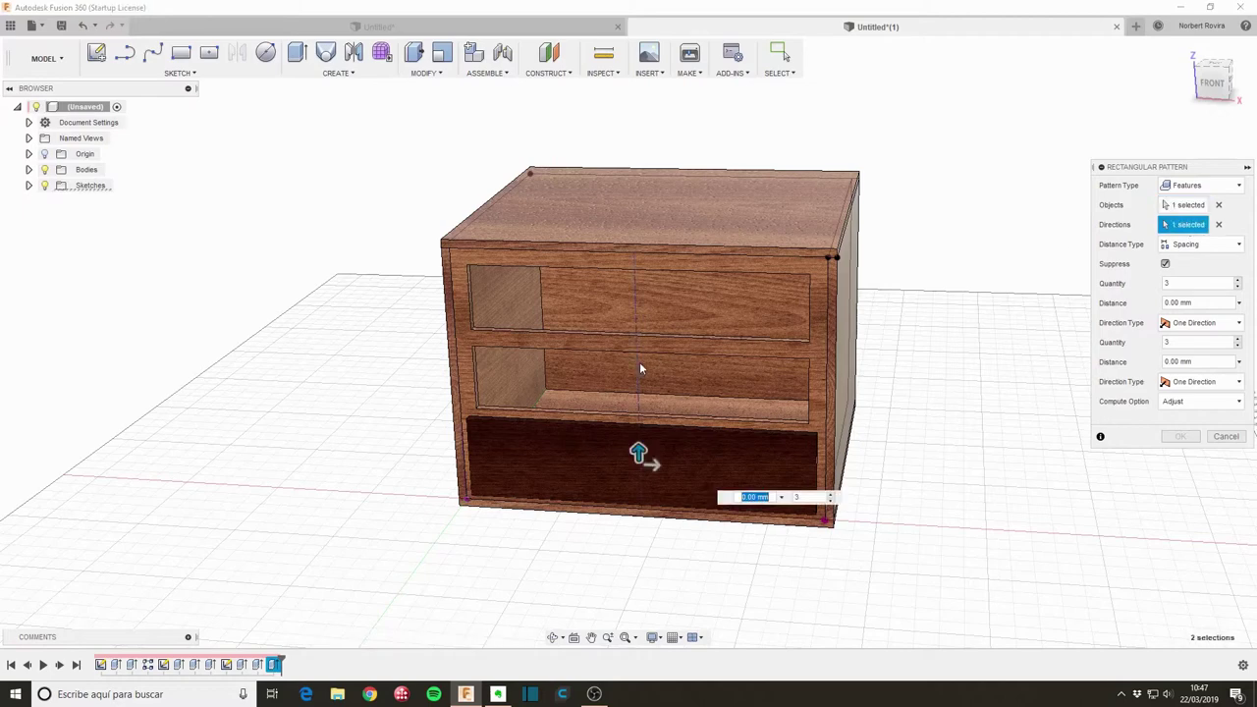
Set the pattern quantity to numdrawers and spacing to drheight+space, and confirm the pattern.
click(1210, 286)
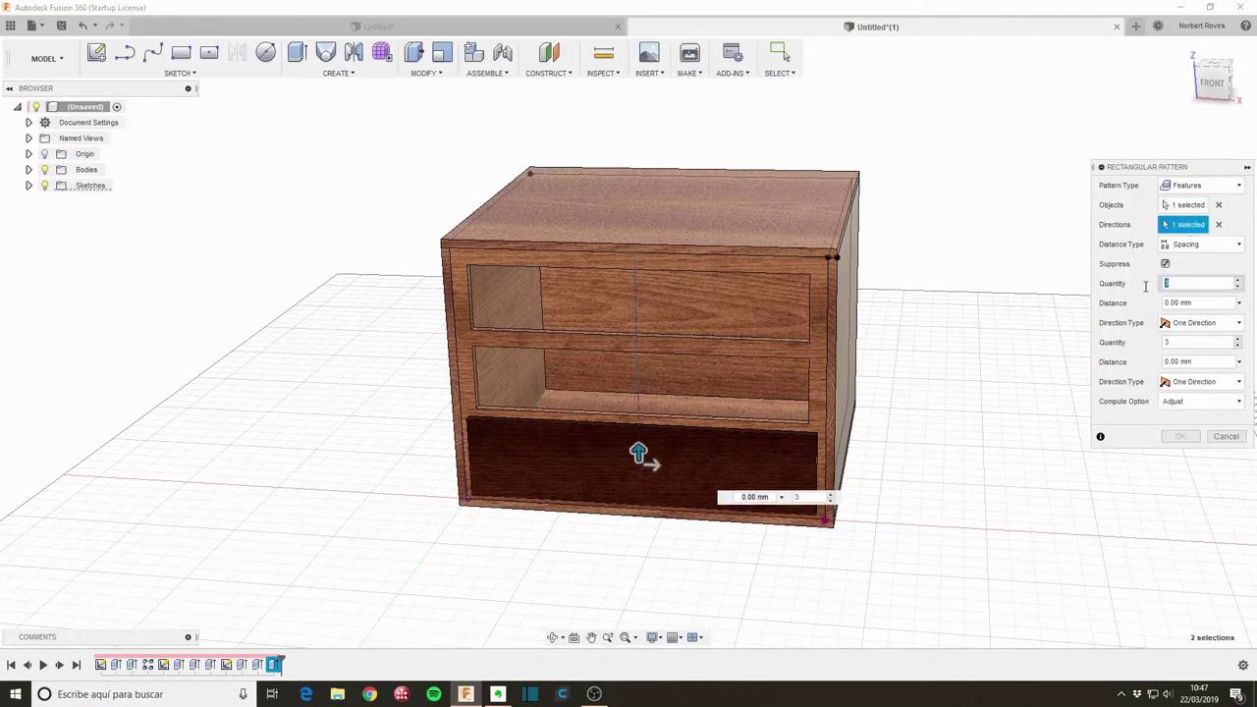
text(num)
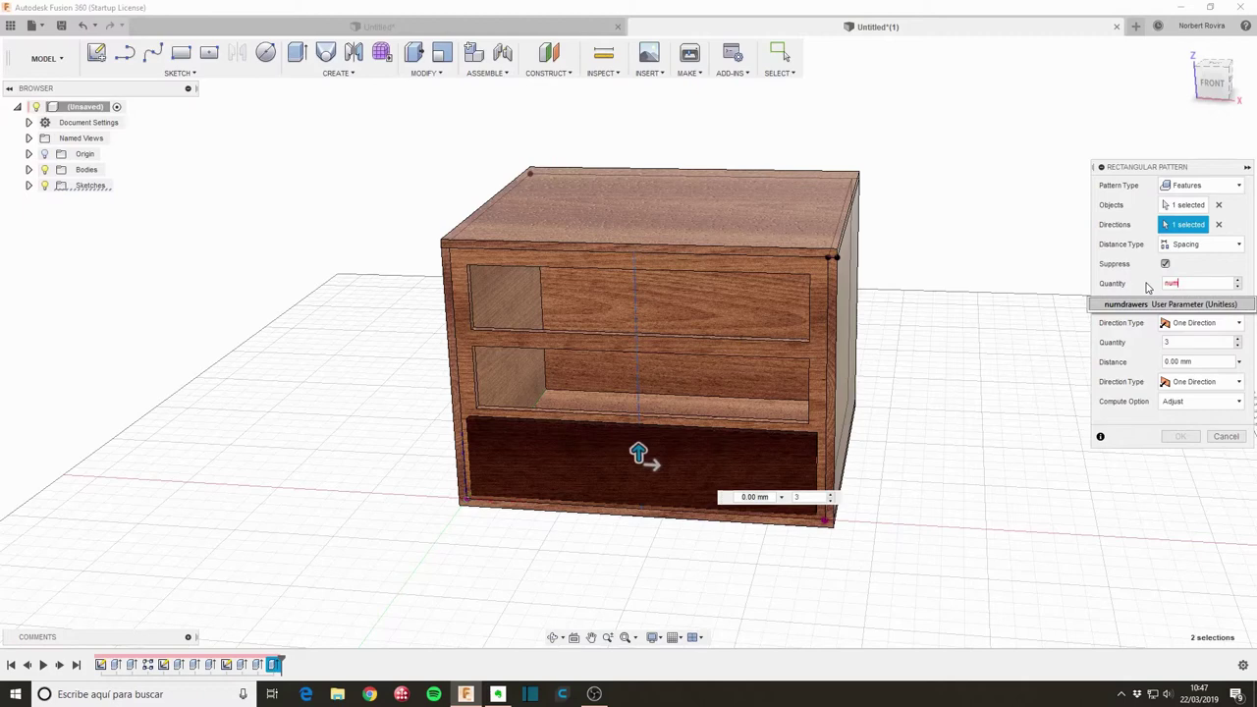
click(1175, 307)
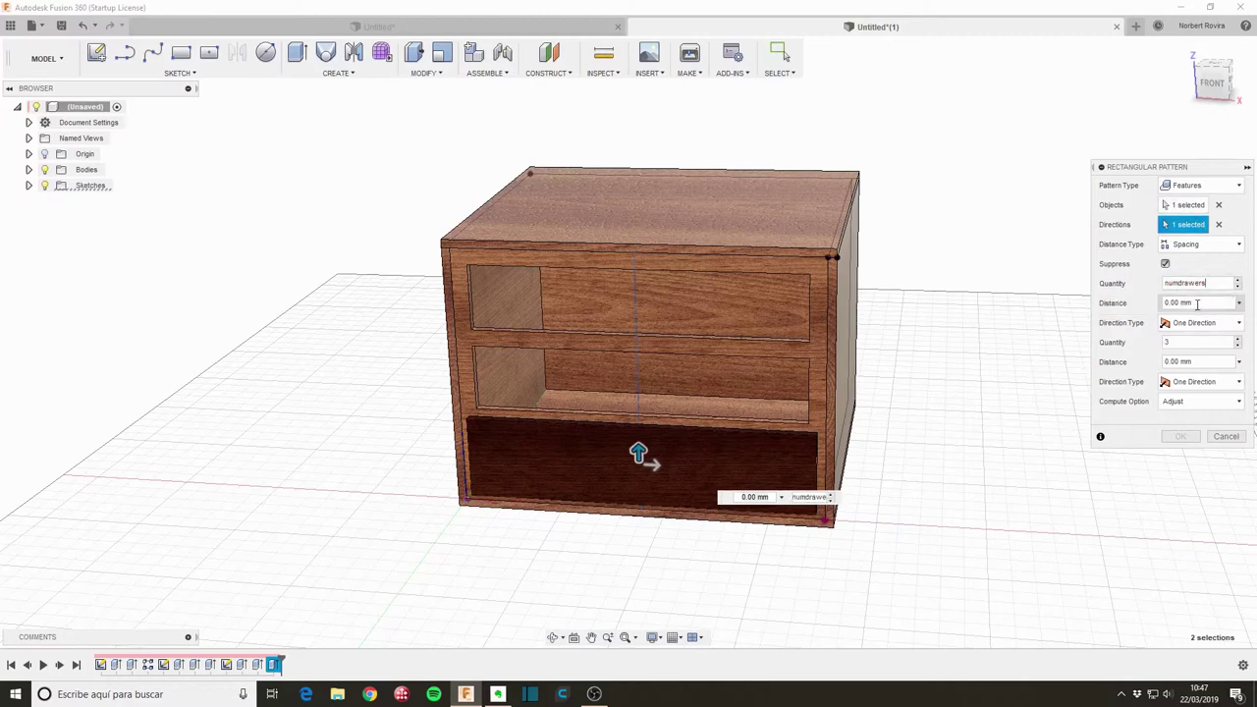
click(1198, 303)
text(dr)
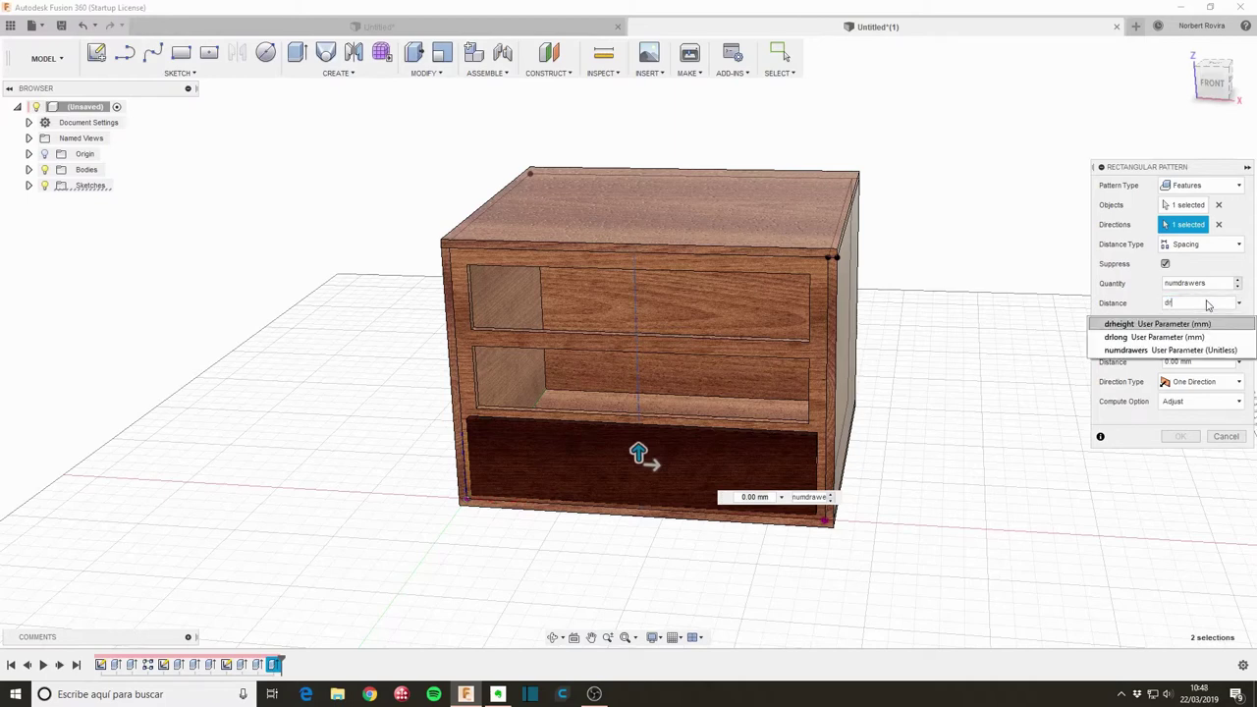
text(h)
key(Return)
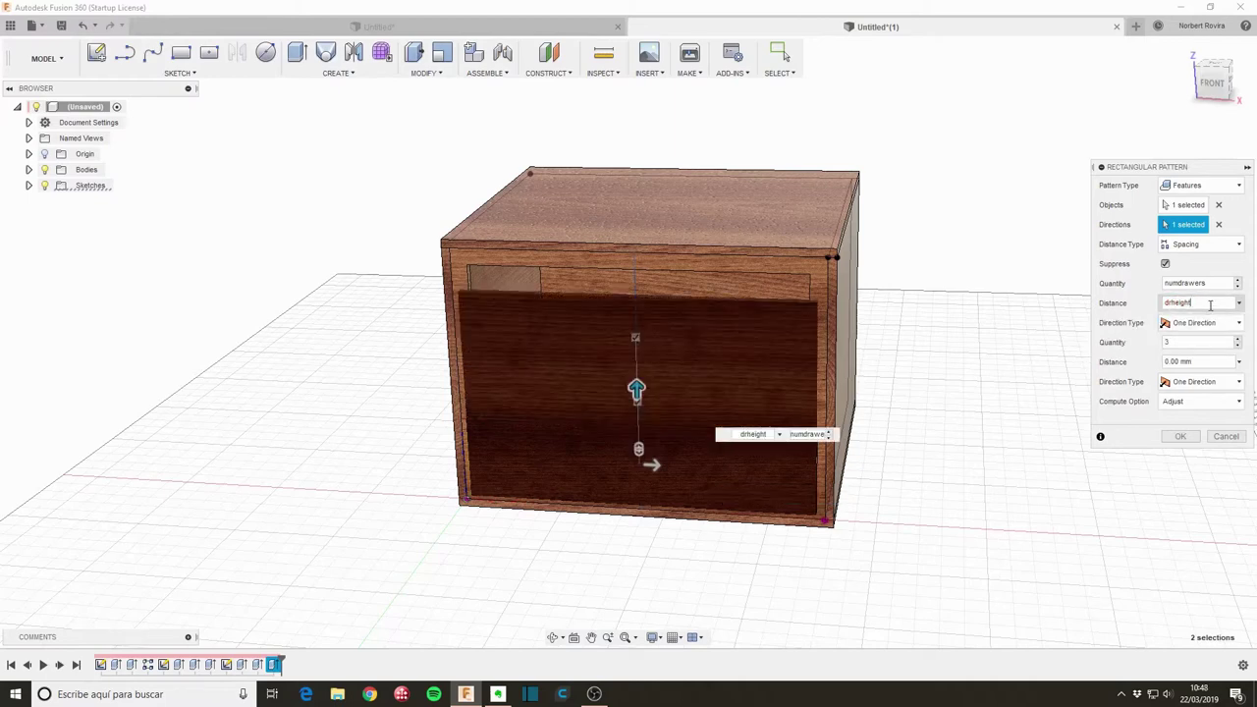
text(+space)
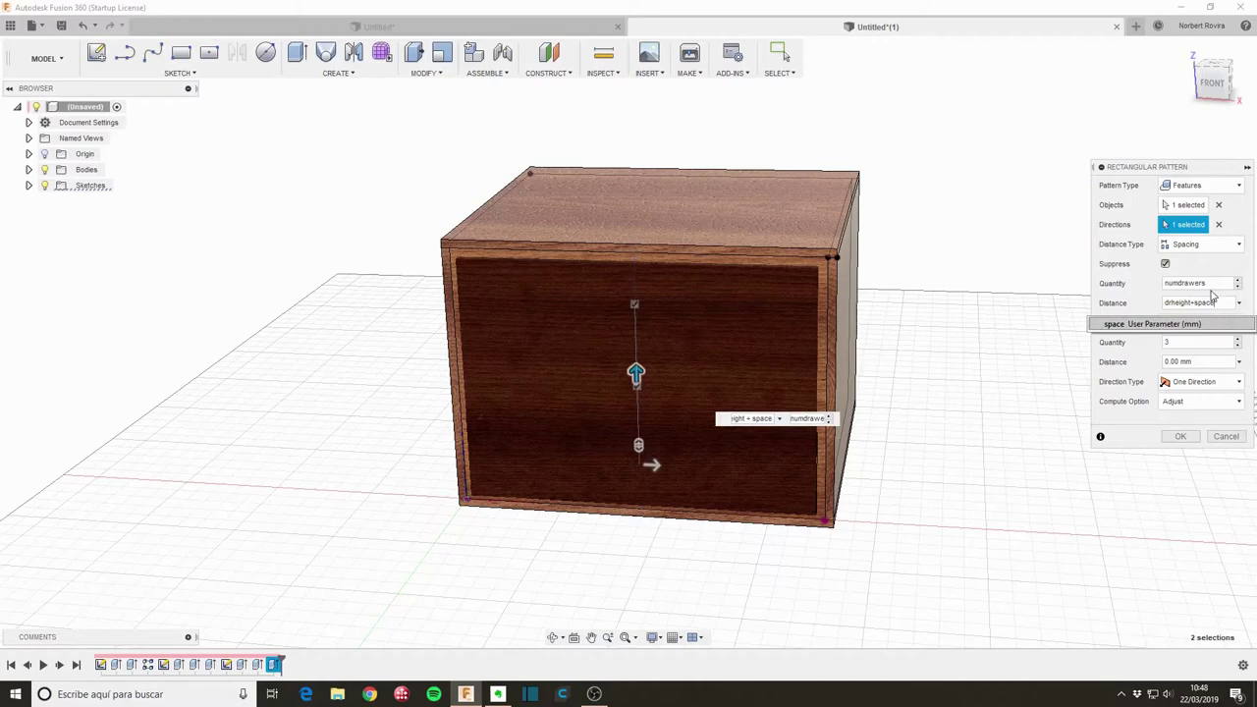
click(1215, 284)
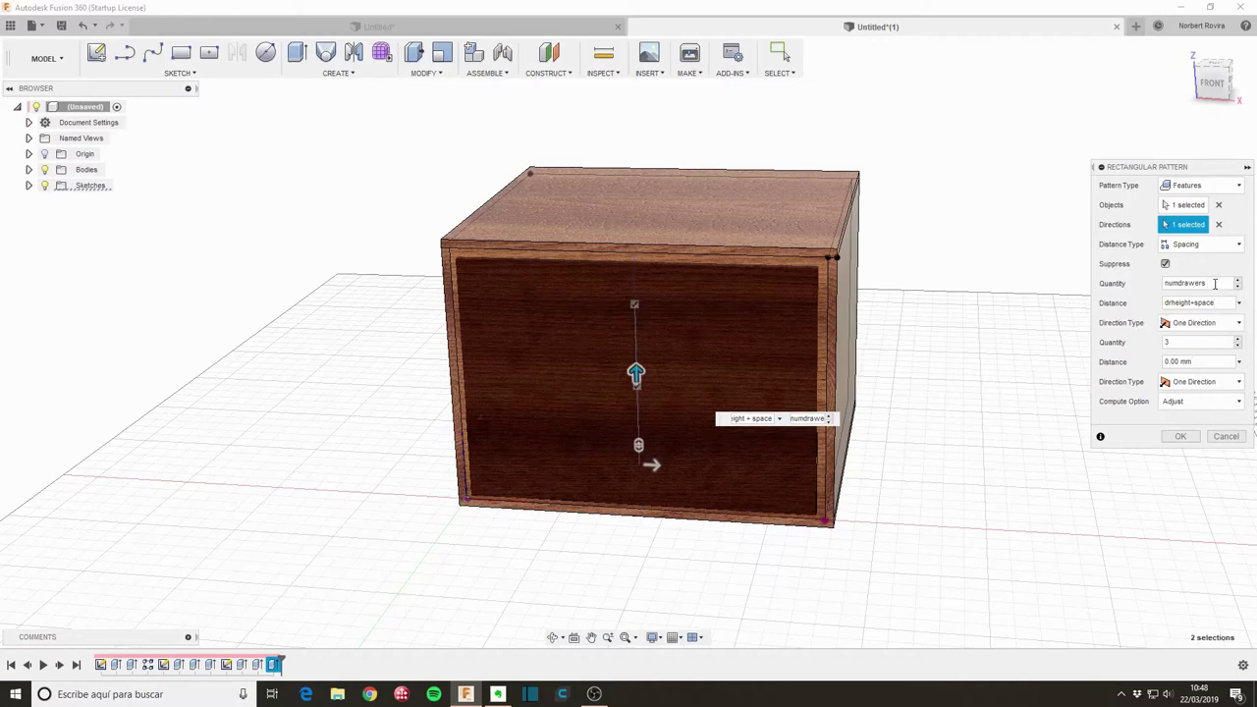
key(Return)
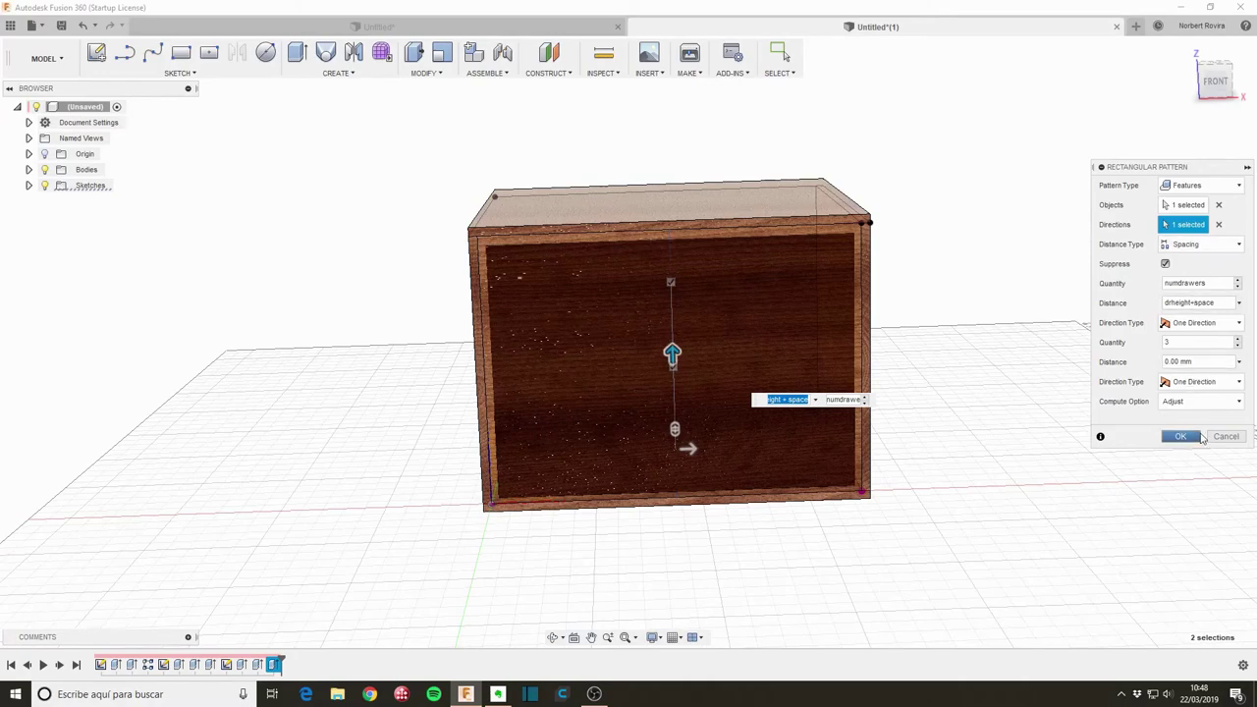
click(1181, 437)
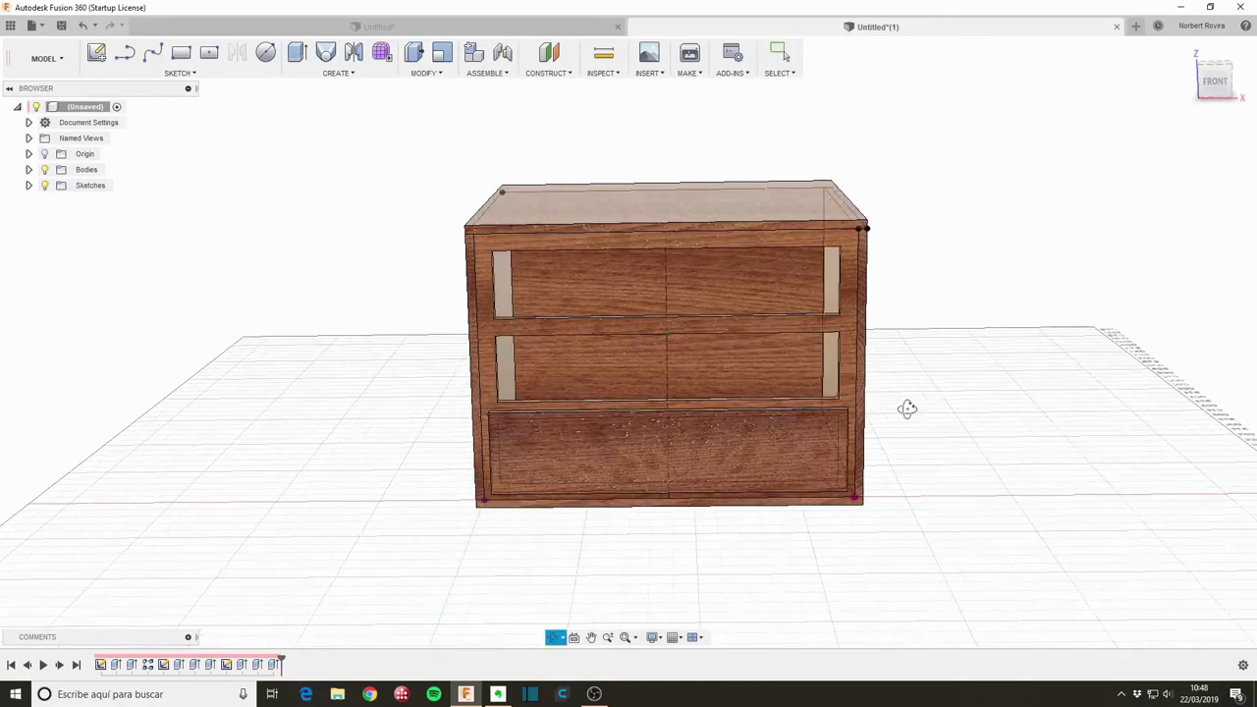